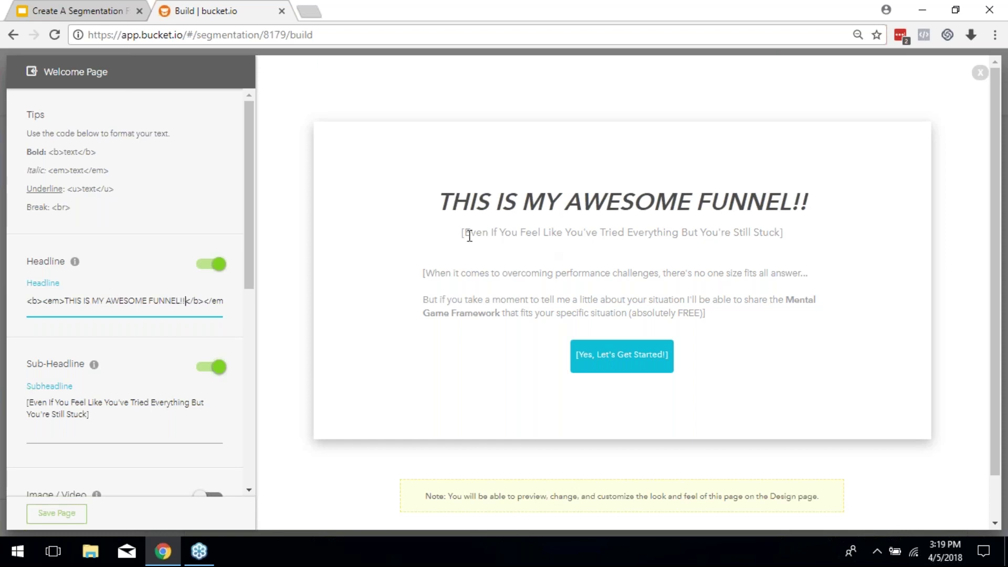
Replace the Welcome Page sub-headline text with "I PUT COOL SUBHEADS HERE!!"
click(30, 403)
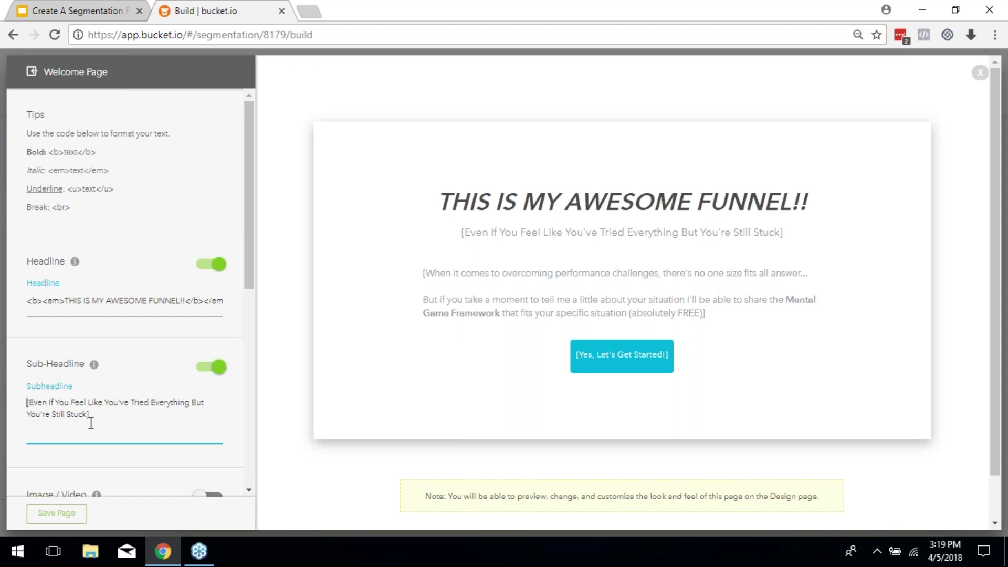
shift+click(111, 414)
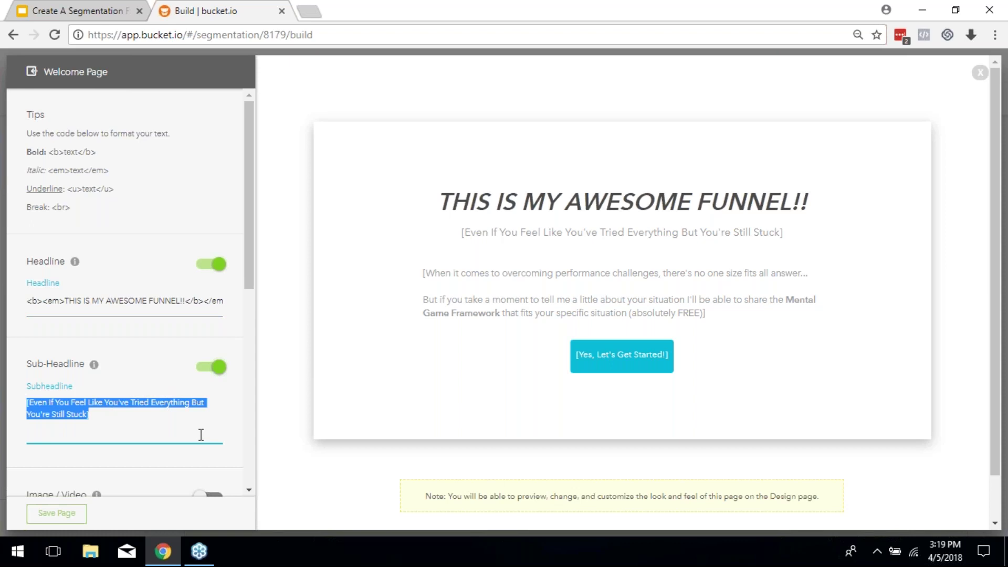
text(I PU)
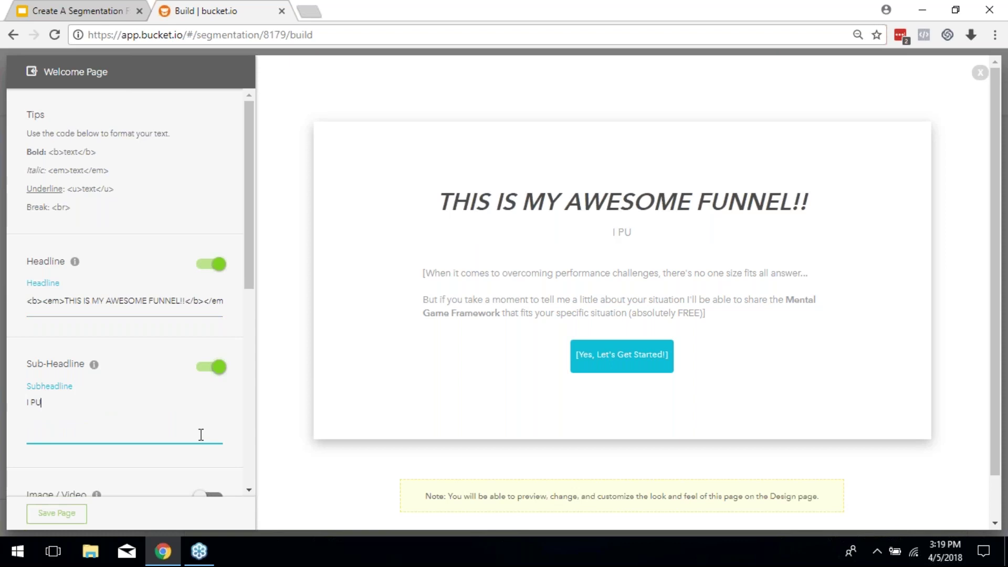
text(T COOL SUBHEA)
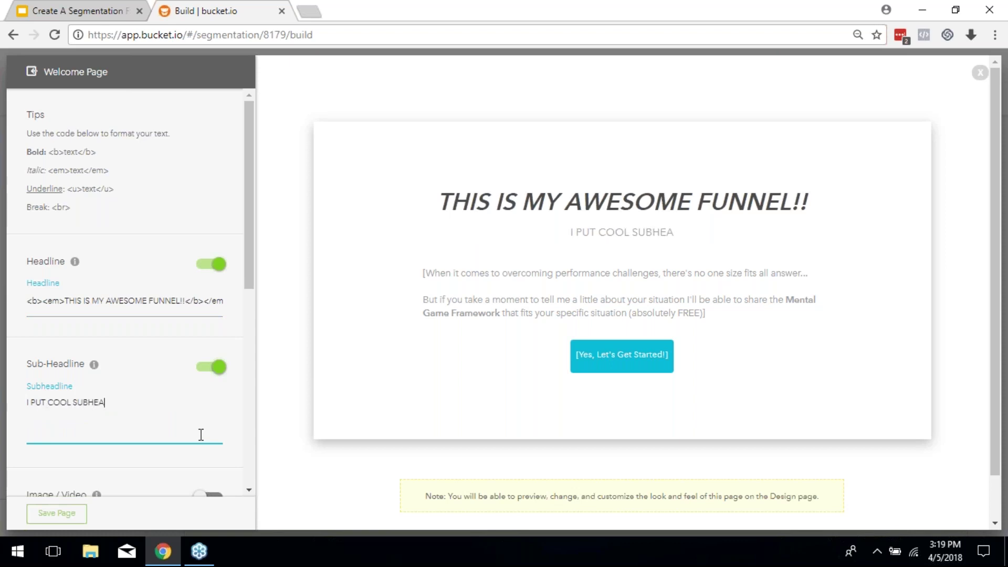
text(DS HERE!!)
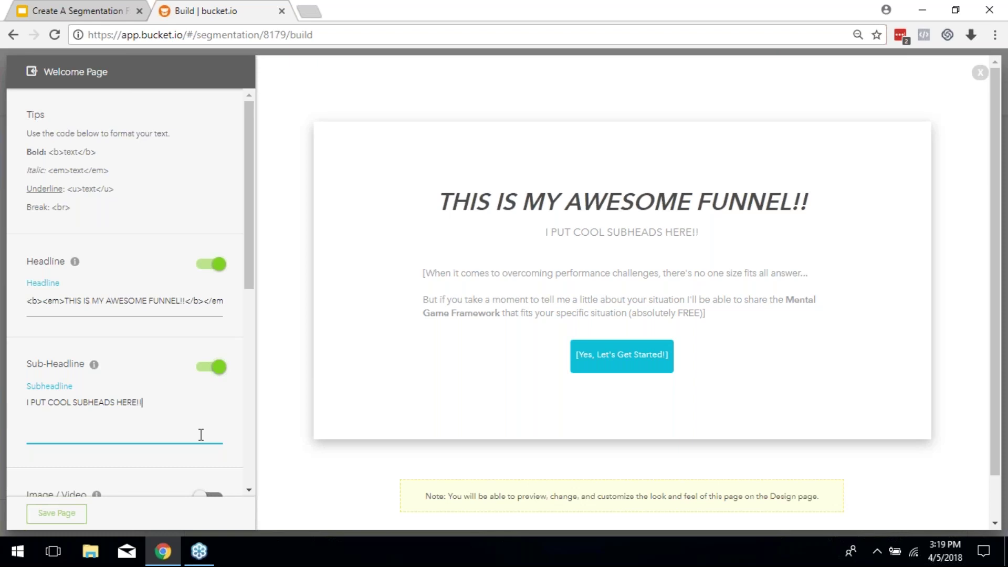
Try the Image / Video section of the Welcome Page with its Image and Video options, and turn the section back off
scroll(126, 454, down, 4)
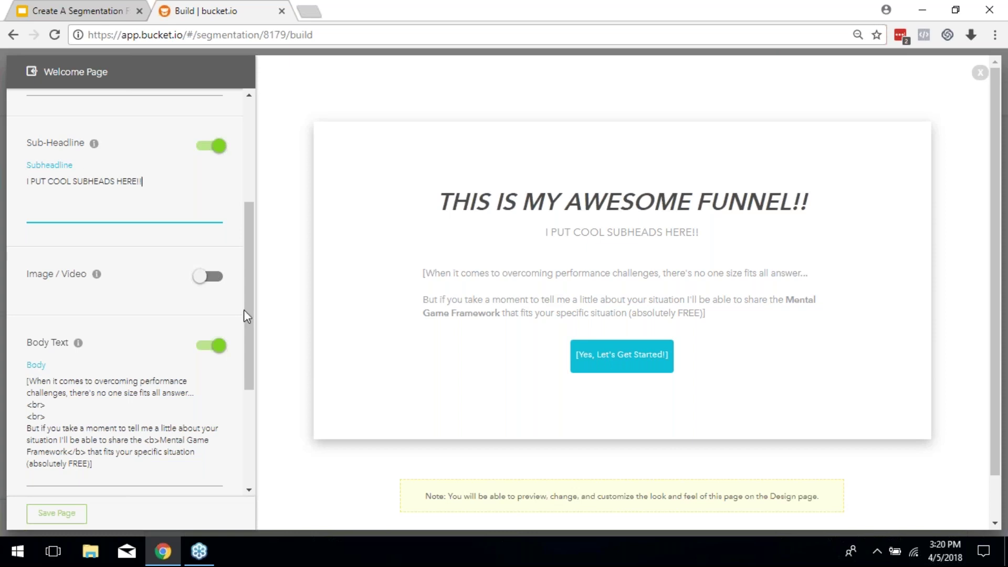
scroll(121, 378, down, 3)
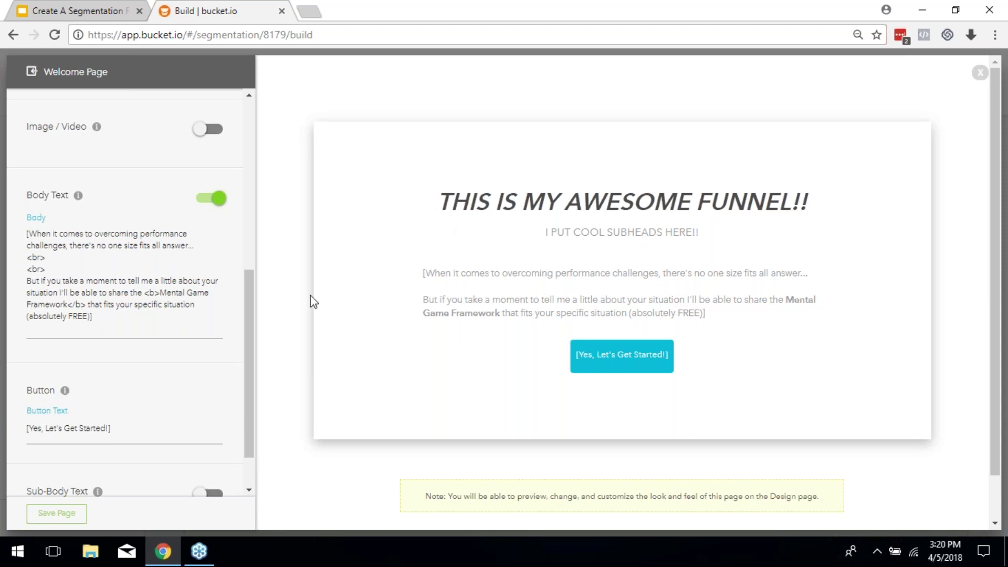
scroll(130, 411, down, 1)
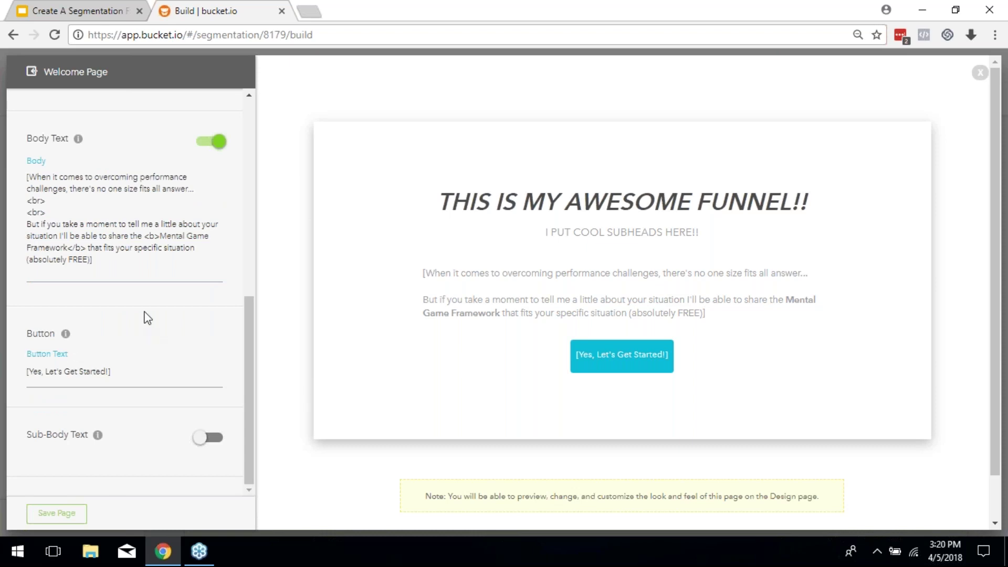
scroll(126, 304, up, 5)
click(102, 295)
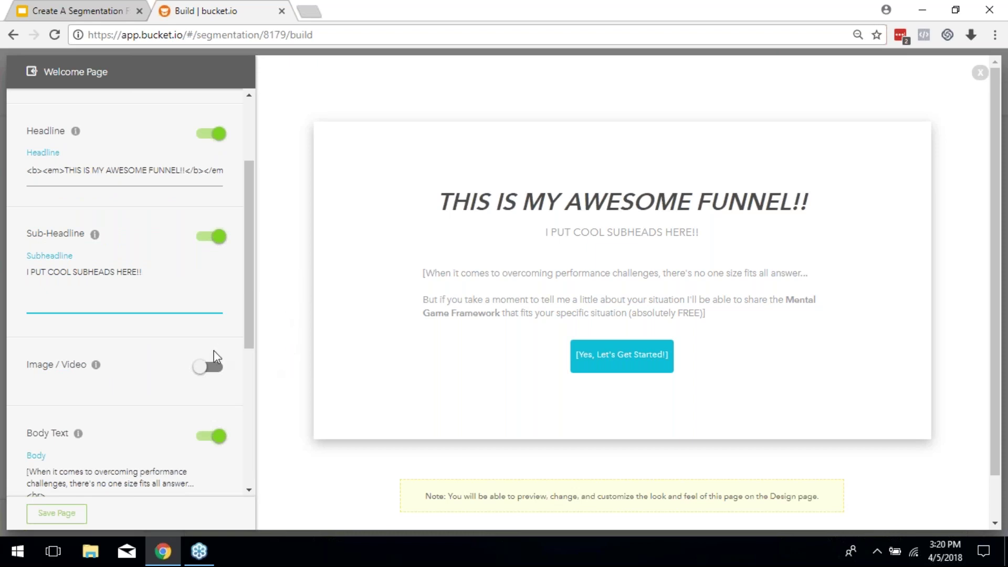
click(200, 370)
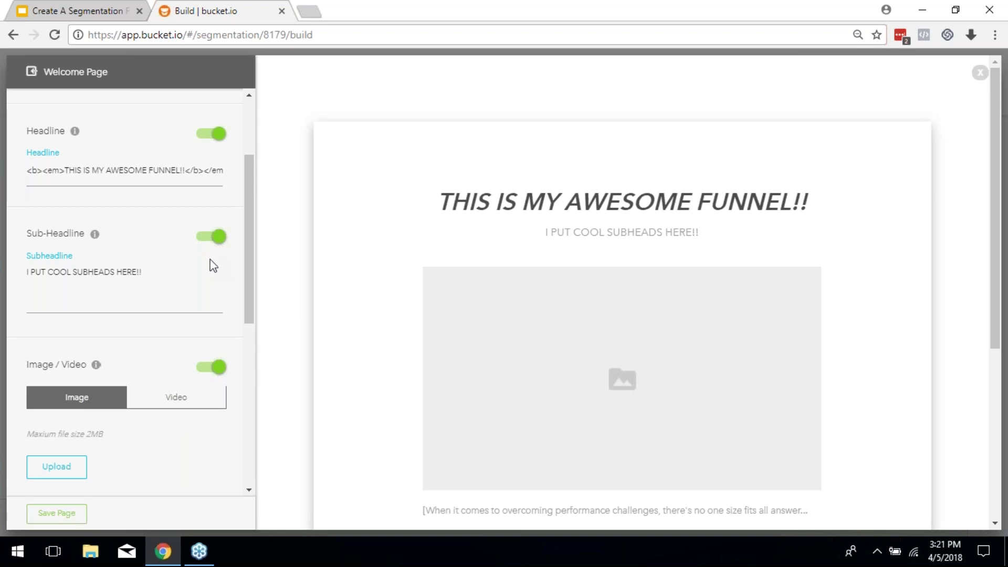
click(183, 405)
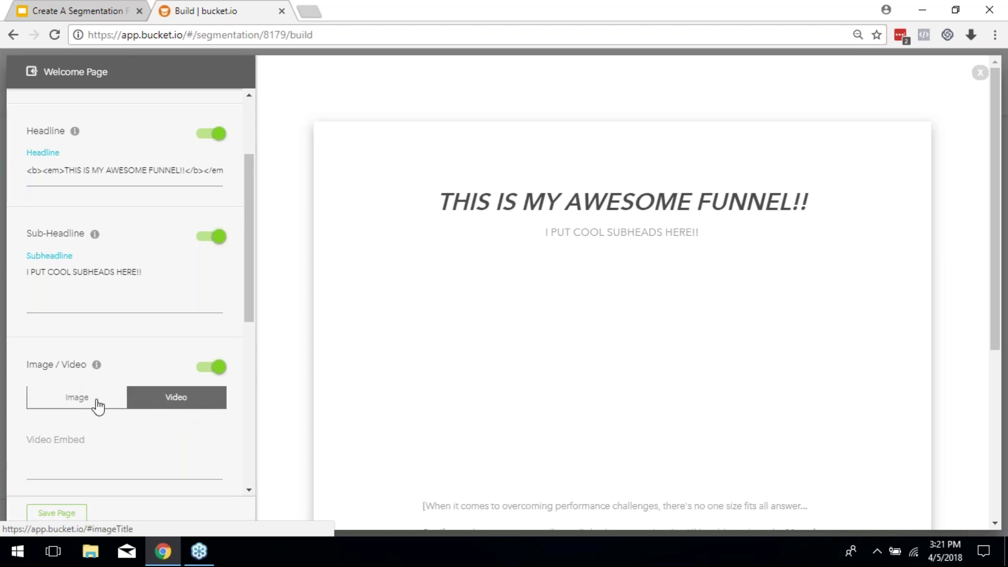
scroll(513, 360, down, 5)
scroll(473, 363, up, 5)
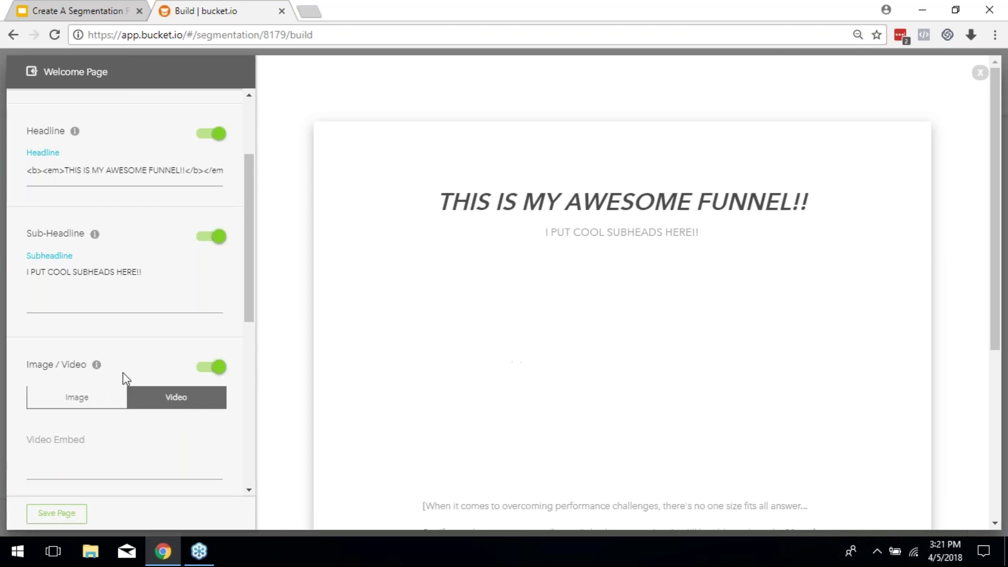
click(98, 411)
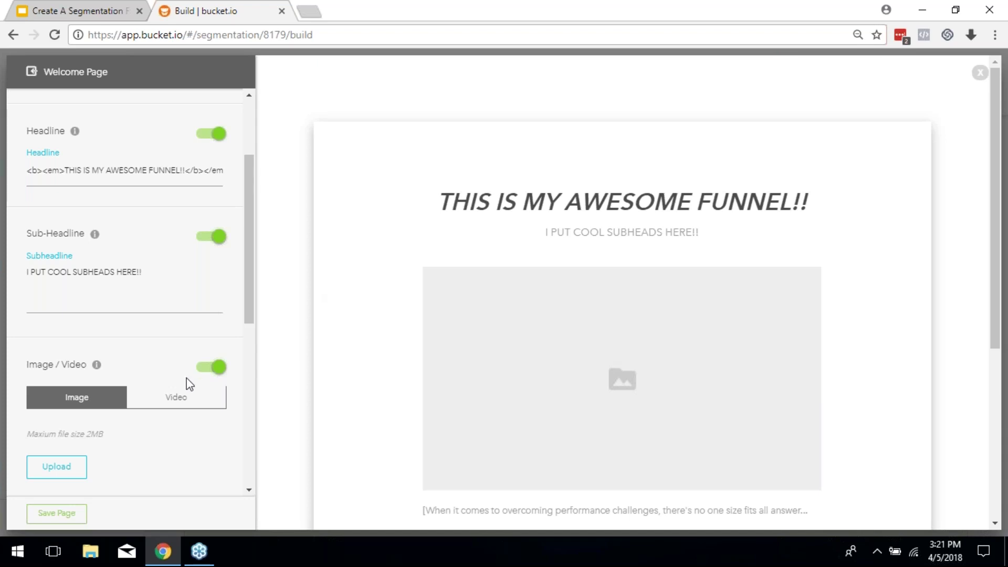
click(185, 405)
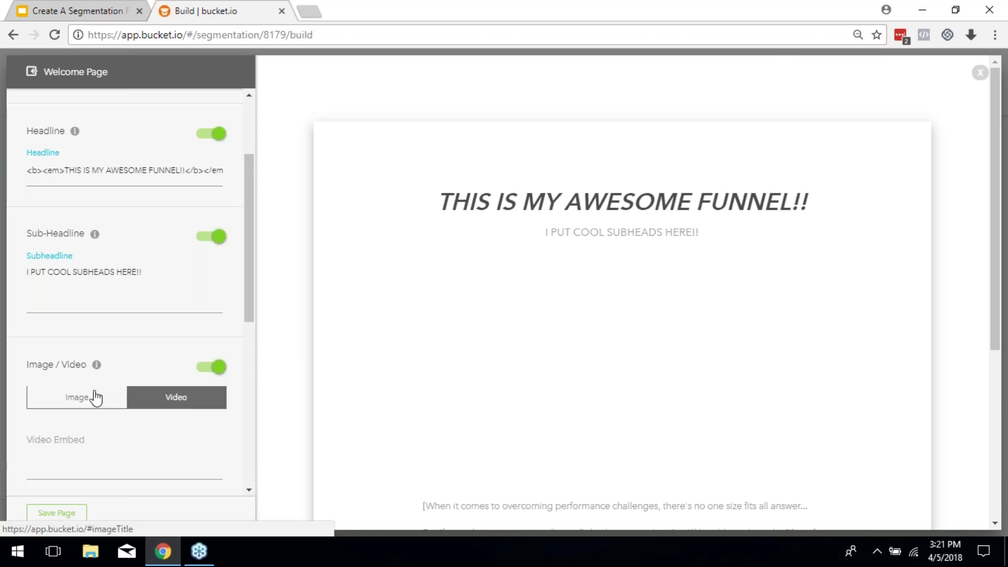
click(105, 412)
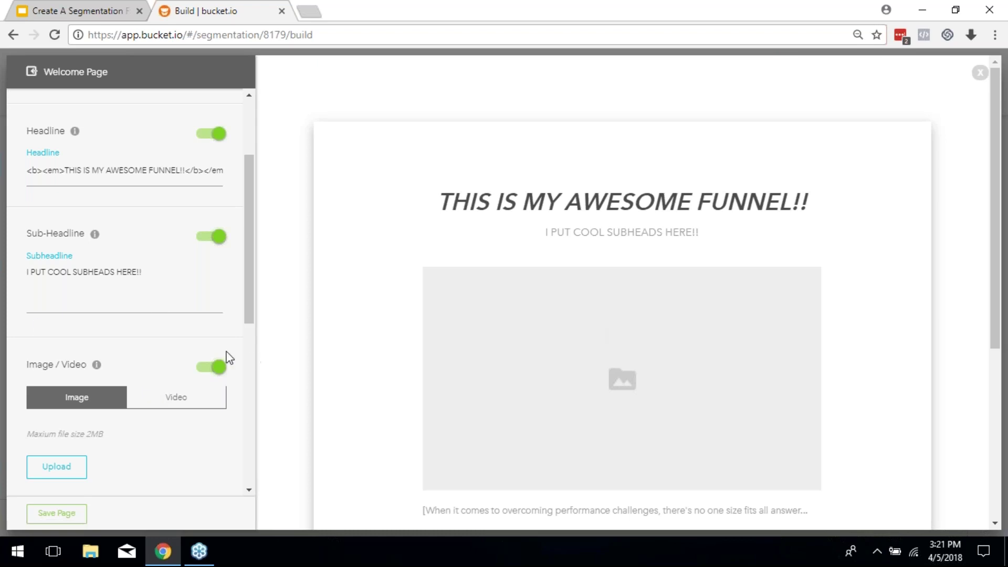
click(212, 367)
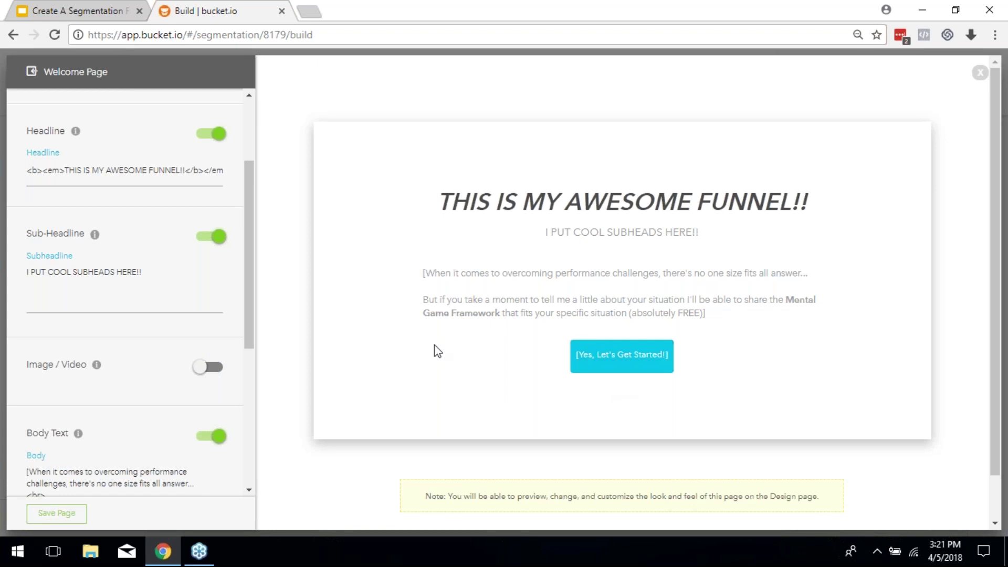
Enable the Image / Video section with the Video option, leave the embed field empty, and save the Welcome Page
click(215, 368)
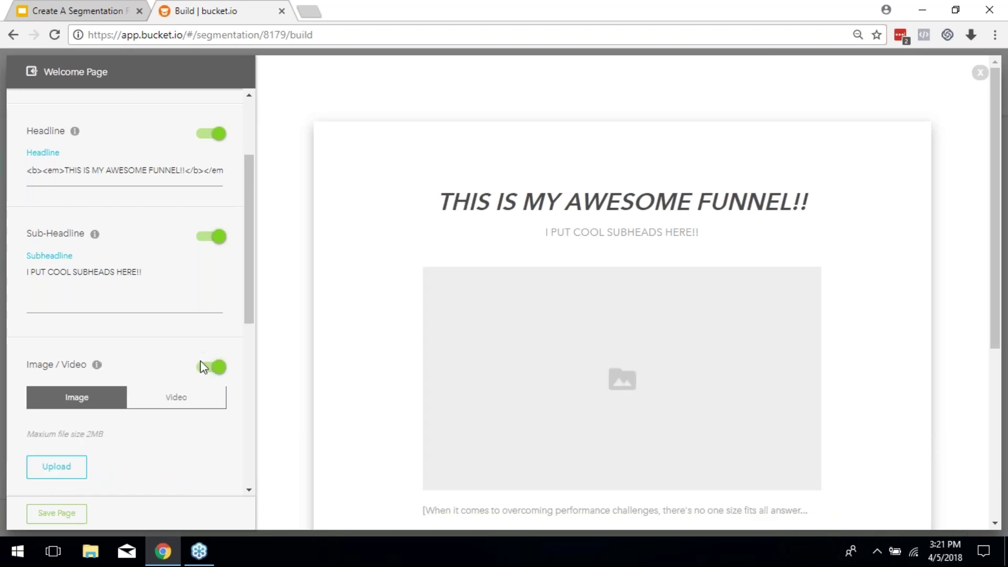
click(179, 402)
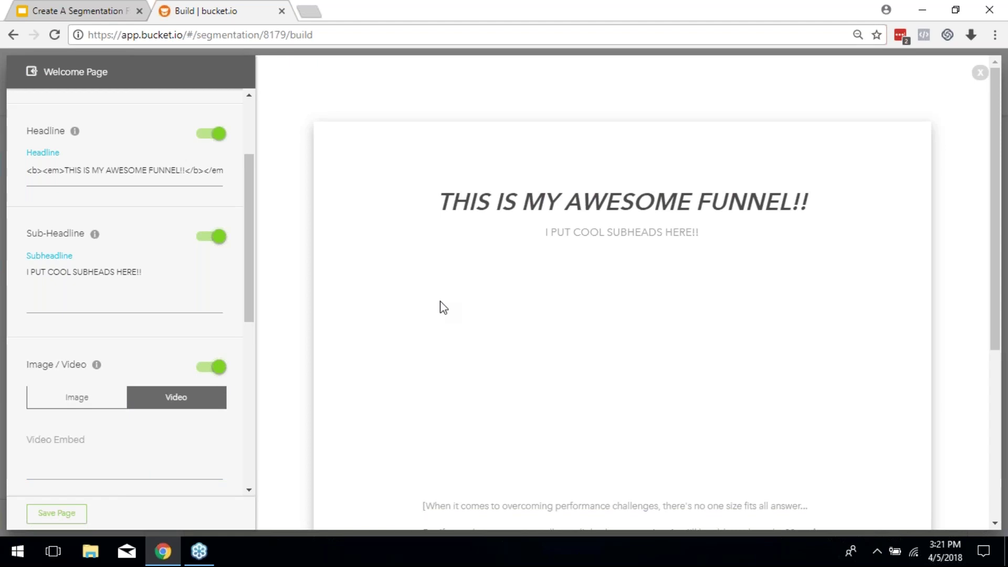
click(60, 445)
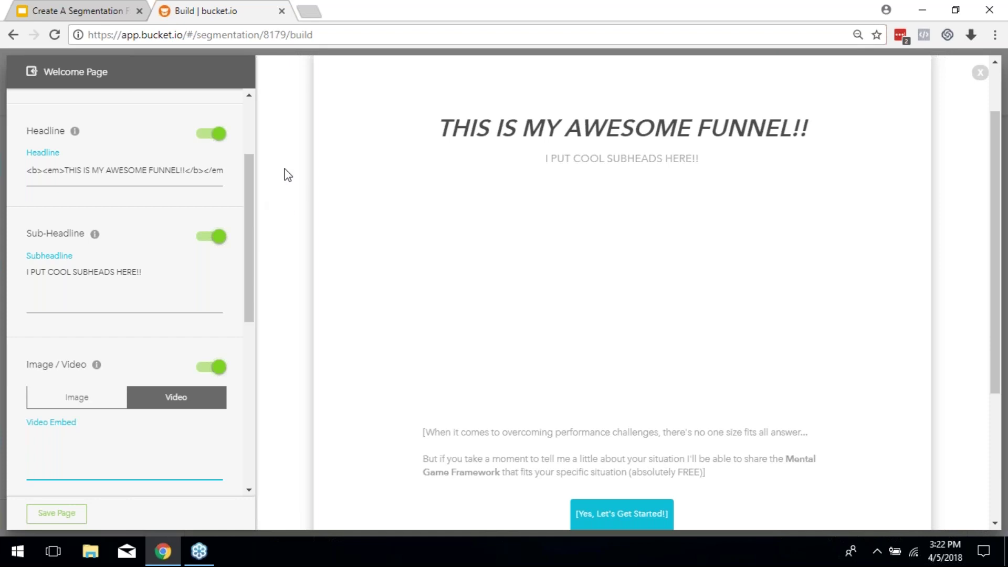
scroll(861, 227, up, 2)
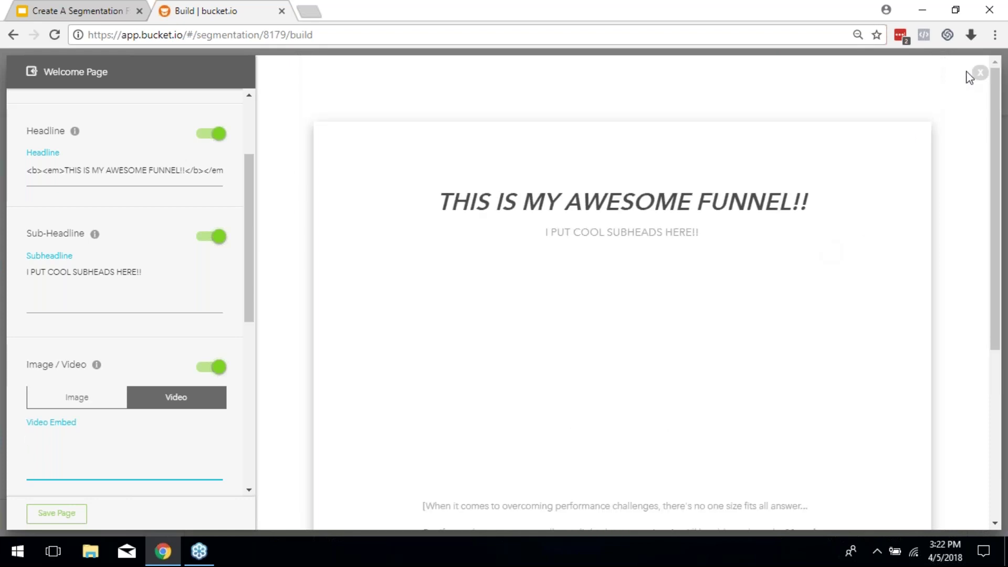
click(55, 514)
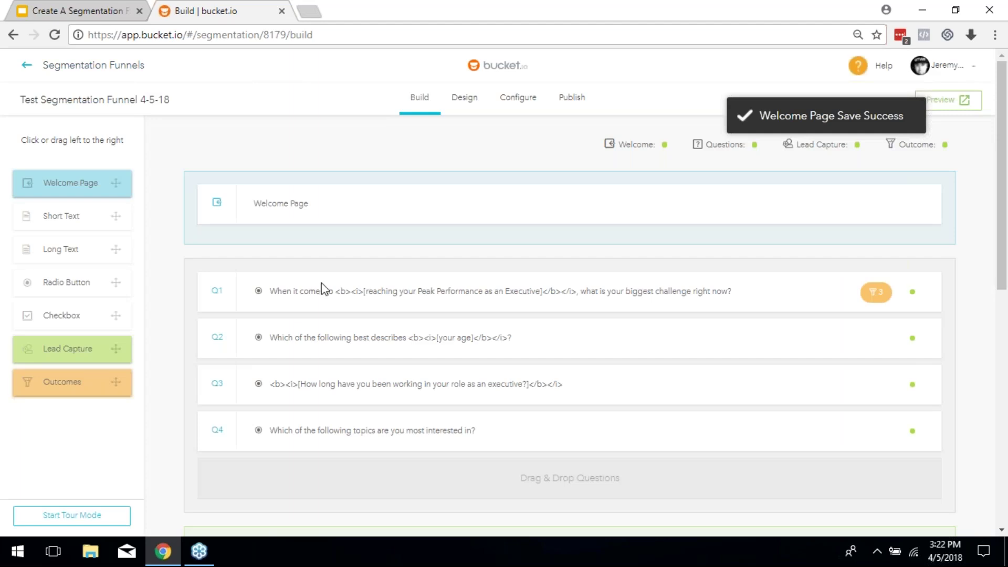
Open question Q1 and replace the bracketed topic in its question name with "Managing Your Pain"
click(437, 300)
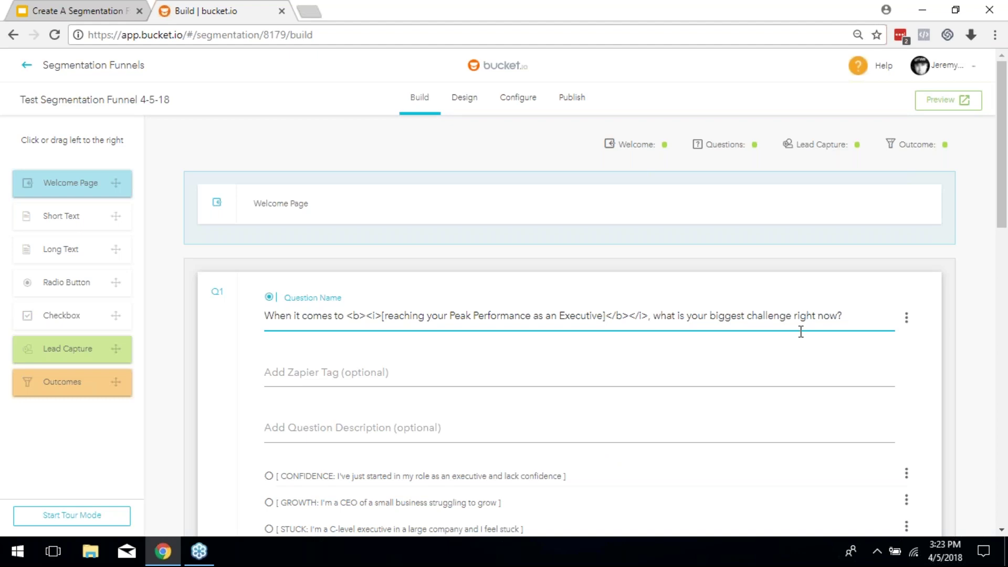
scroll(777, 351, down, 1)
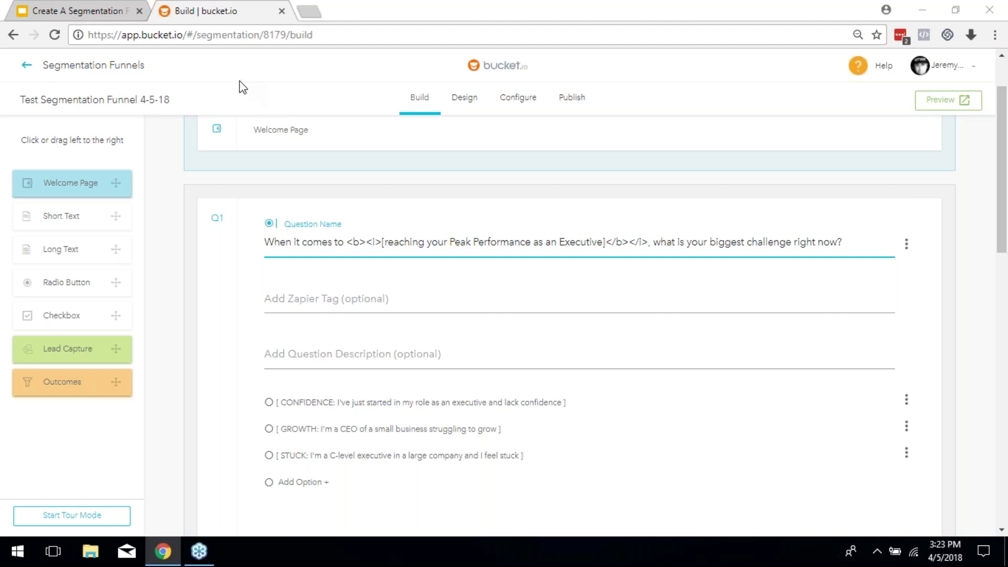
click(383, 244)
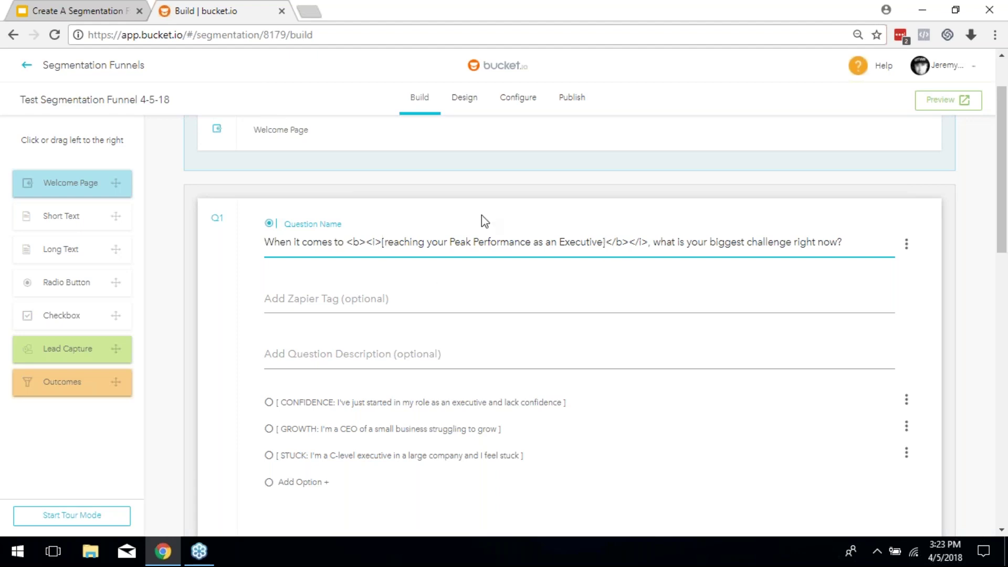
shift+click(383, 242)
text(Managing Your Pain)
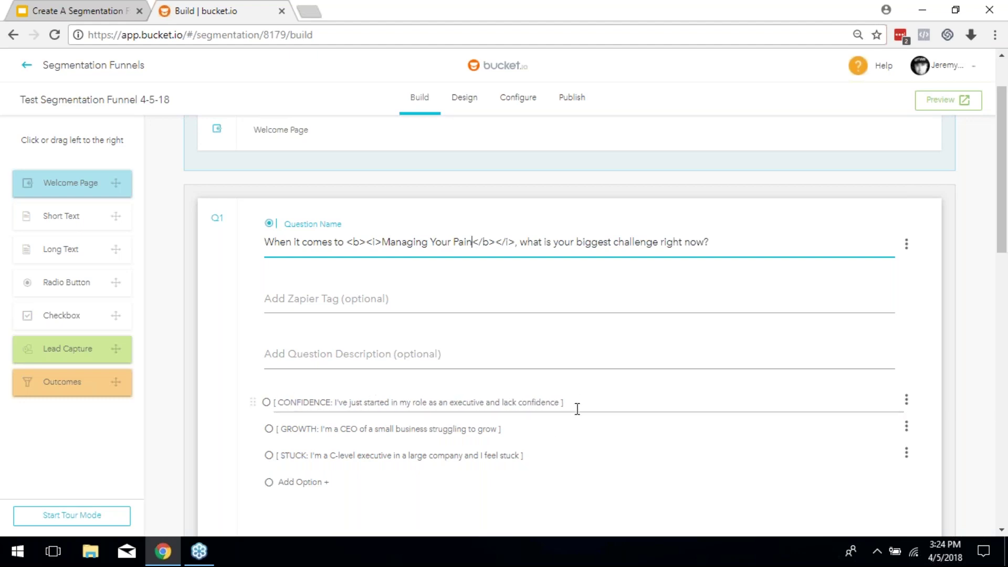
Replace the first answer option of Q1 with "No Longer Able To Type"
scroll(372, 231, down, 3)
triple_click(385, 254)
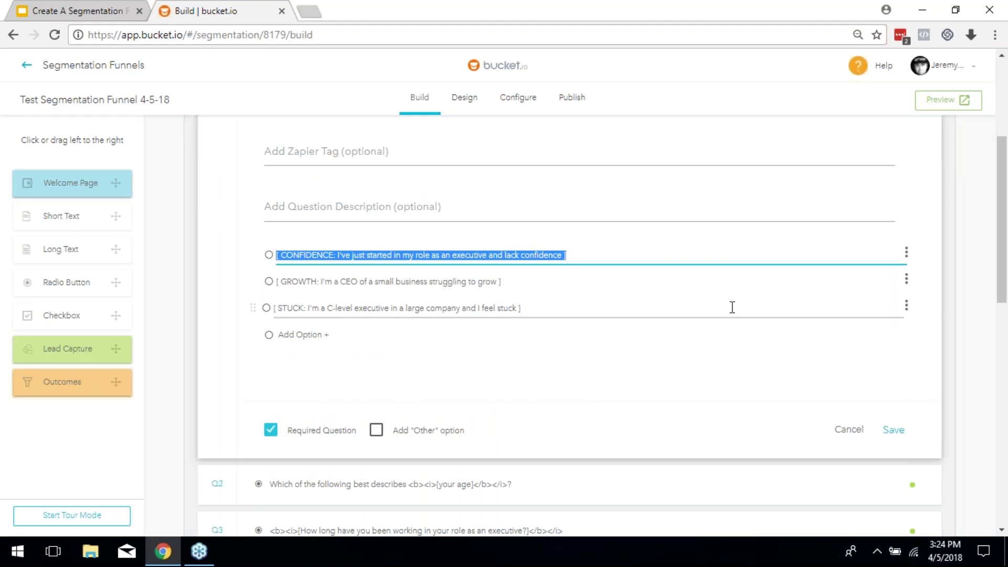
scroll(790, 330, up, 2)
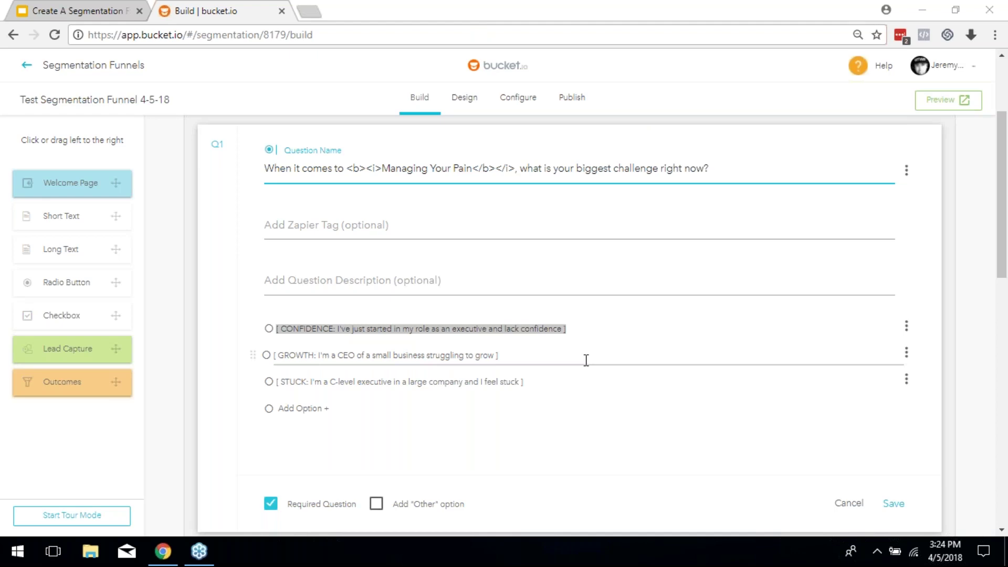
scroll(580, 328, up, 1)
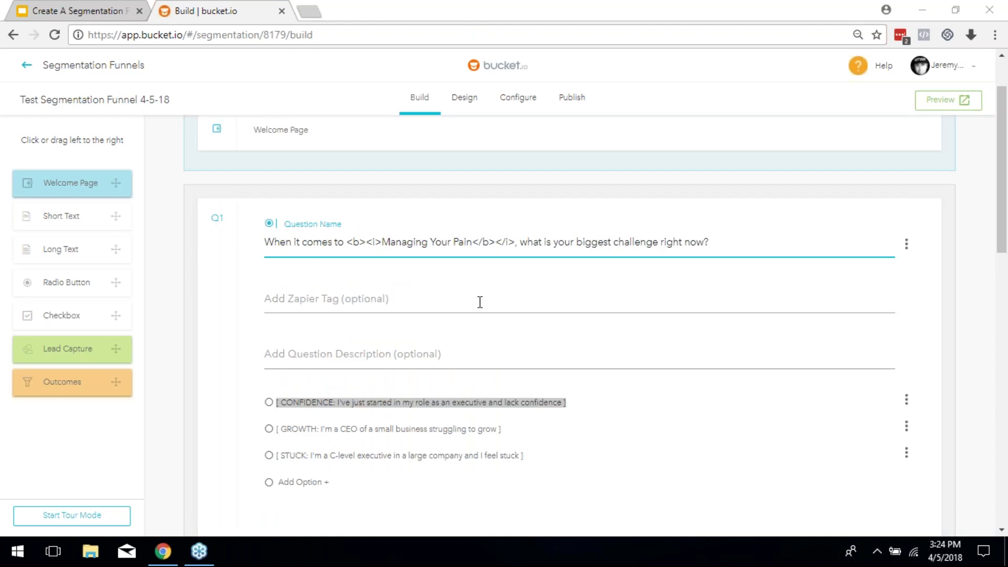
click(577, 403)
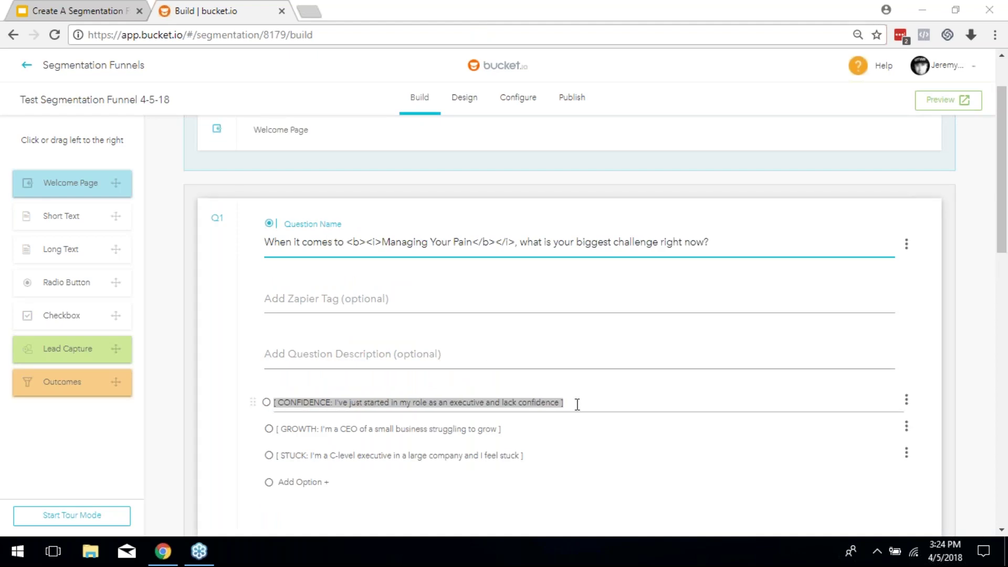
key(ctrl+a)
text(N)
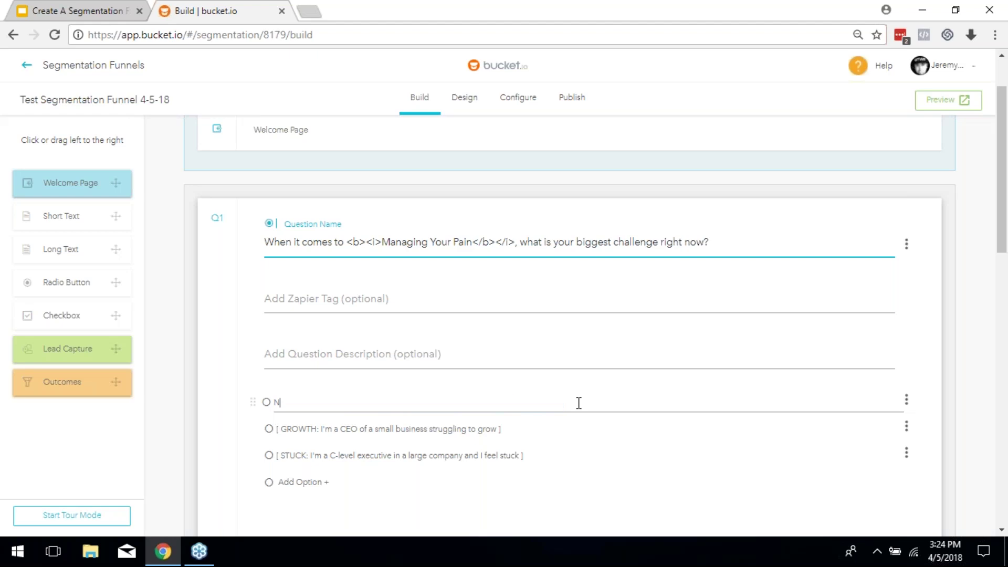
text(o Longer Able To Type)
Replace the second answer option of Q1 with "Unable To Drive"
key(Tab)
key(Tab)
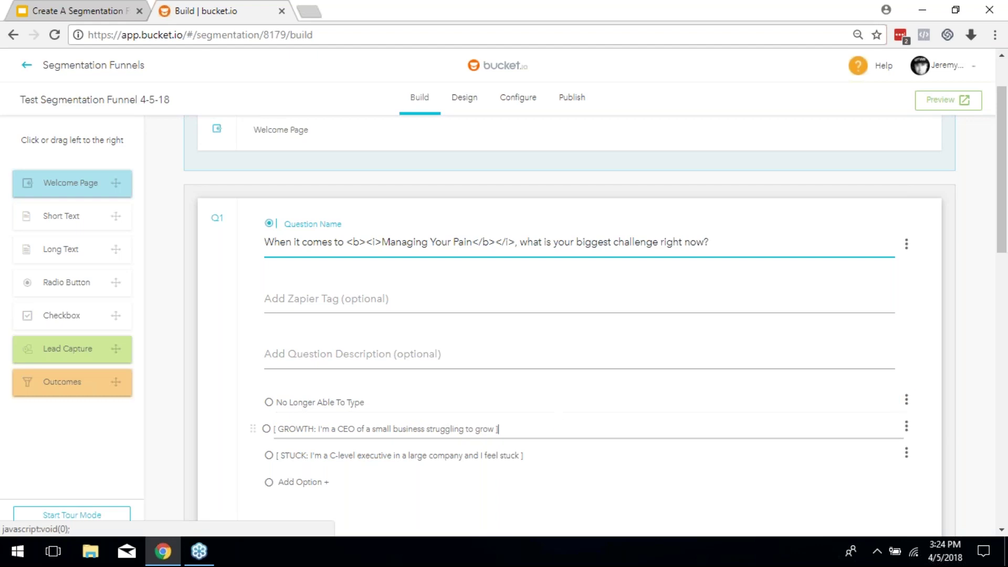
text(Unabl)
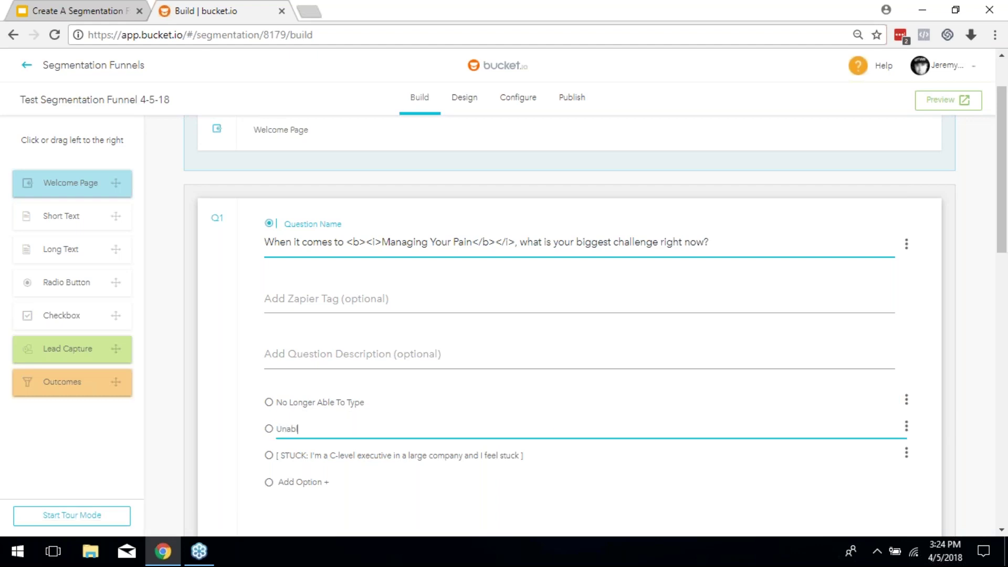
text(e To Drive)
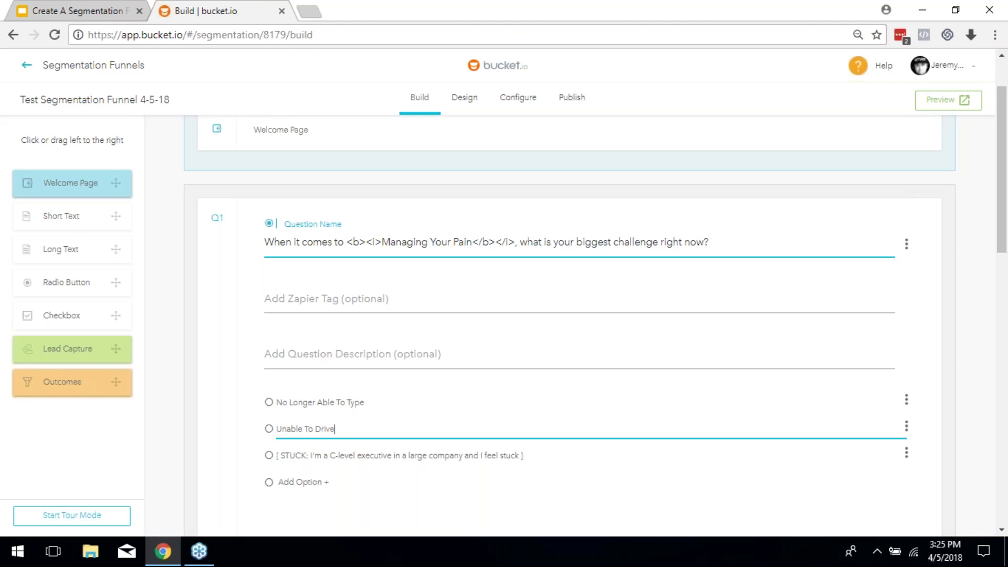
Replace the third answer option of Q1 with "Unable to pick up children" and save the question
click(352, 455)
double_click(352, 454)
click(352, 455)
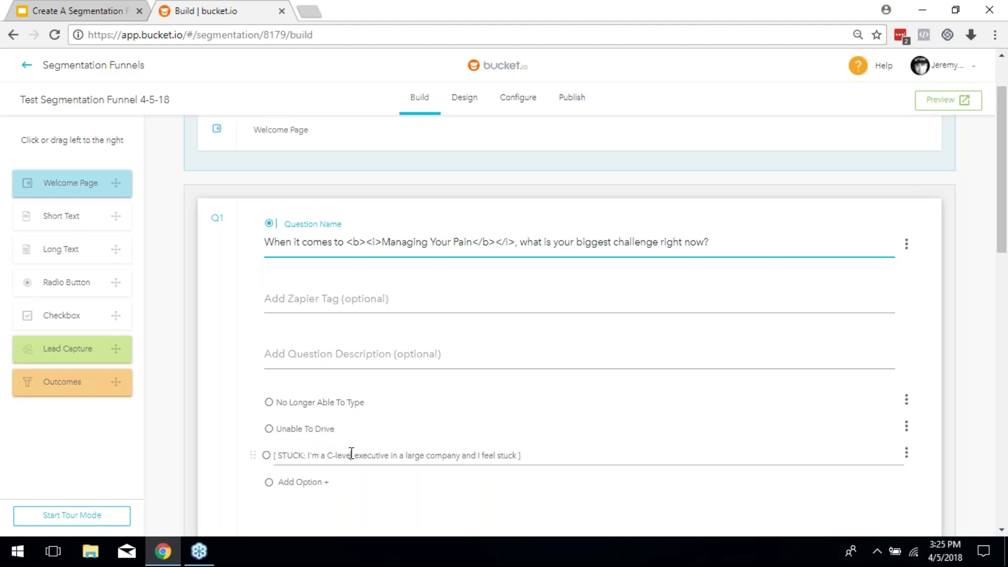
triple_click(351, 453)
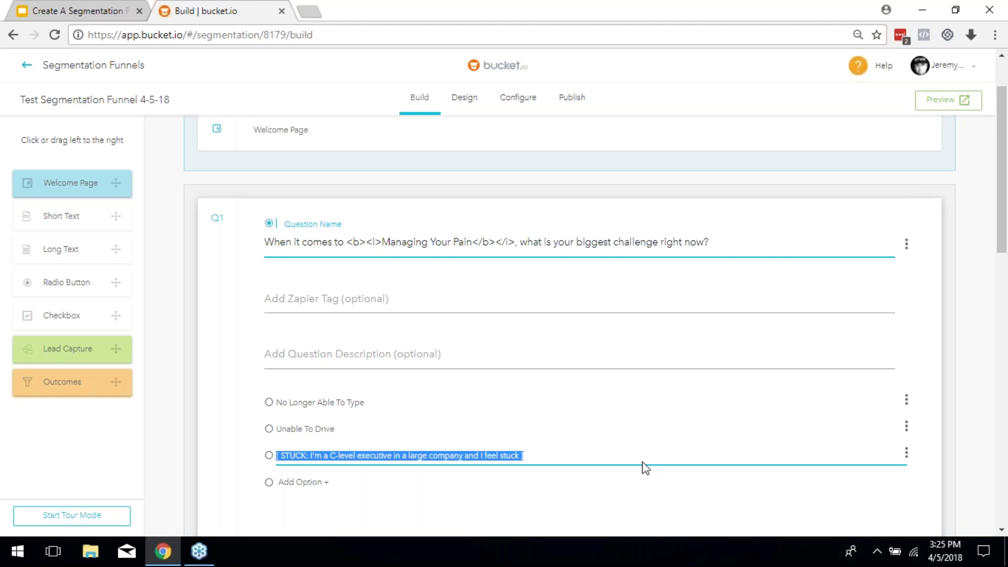
text(U)
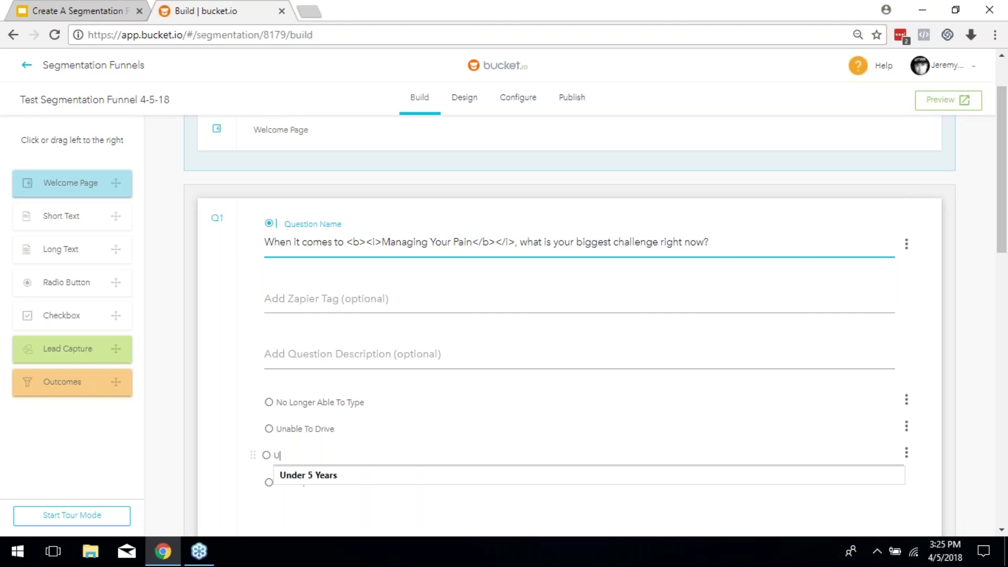
text(nable to pick)
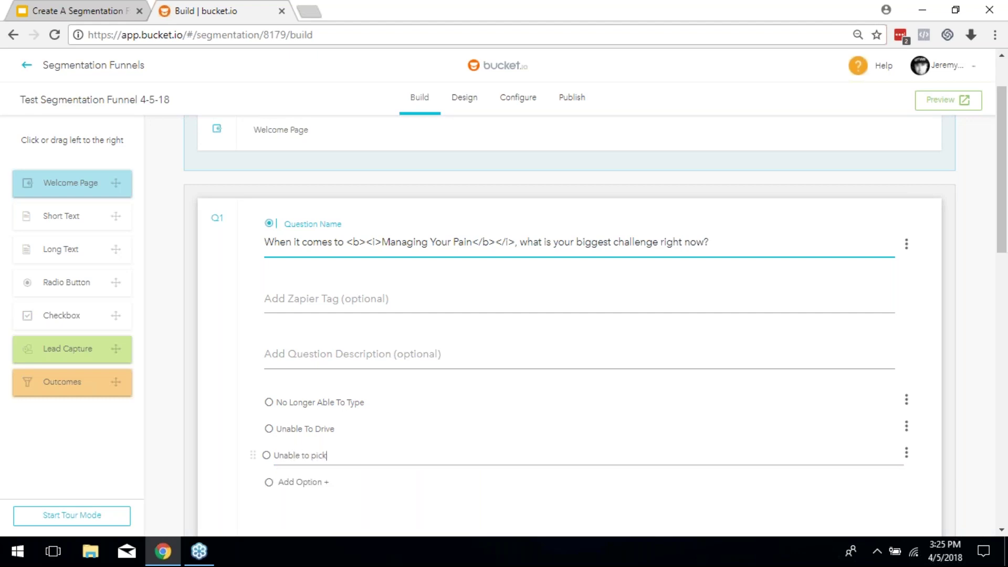
text( up children)
scroll(862, 513, down, 3)
click(893, 428)
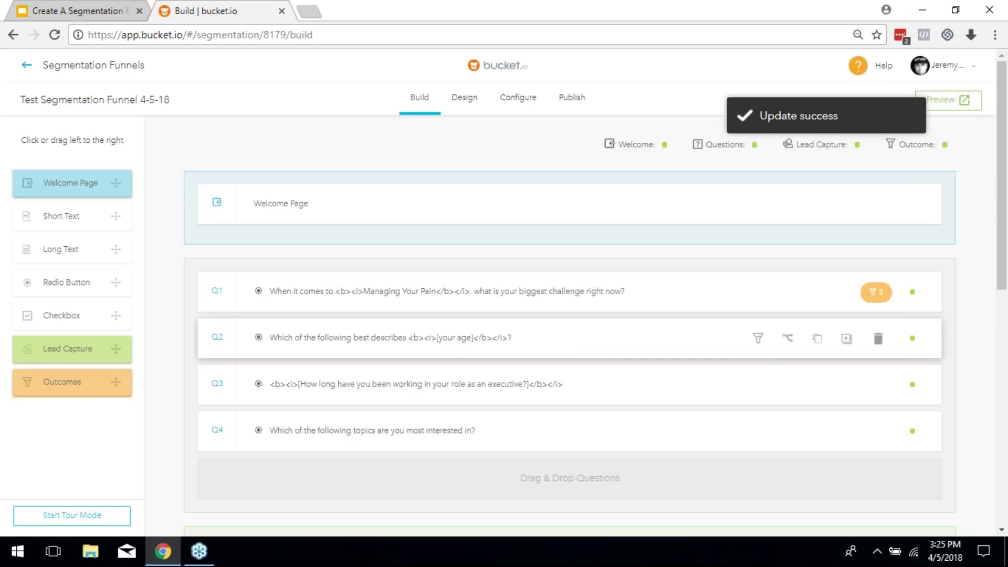
Remove the square brackets around "your age" in Q2's question name and save the question
click(304, 342)
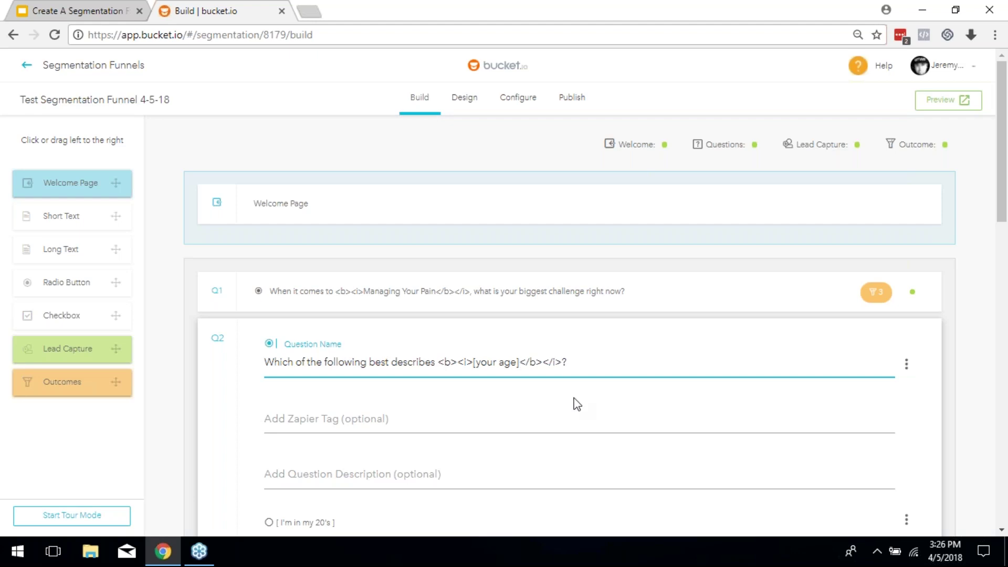
click(518, 362)
key(BackSpace)
click(477, 362)
key(BackSpace)
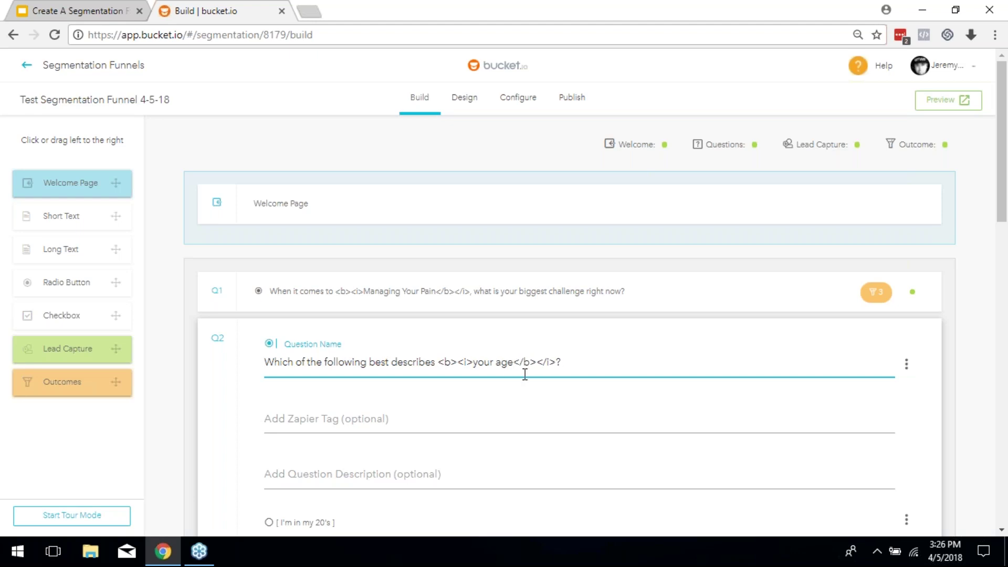
scroll(578, 403, down, 2)
scroll(580, 417, up, 2)
scroll(580, 416, down, 7)
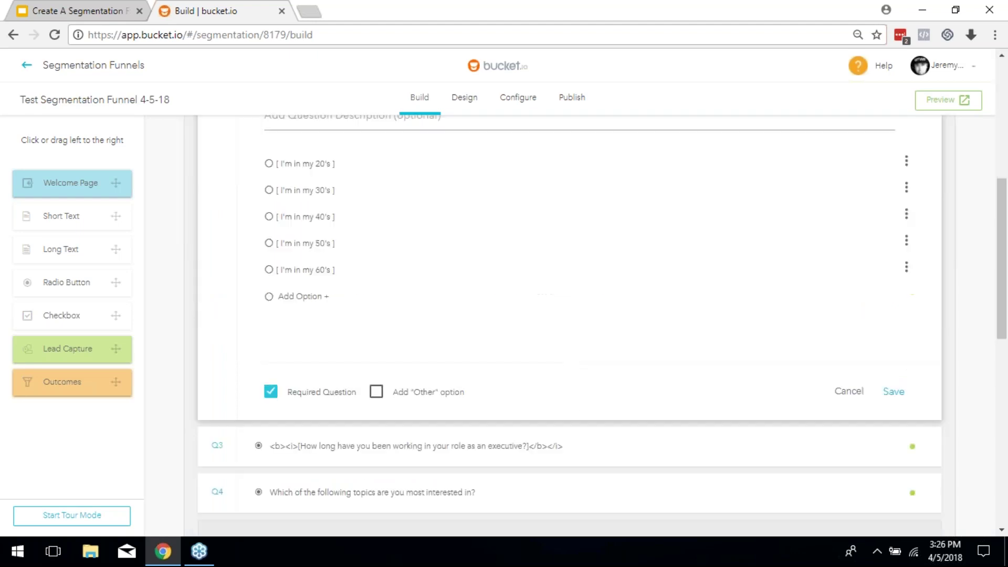
click(894, 391)
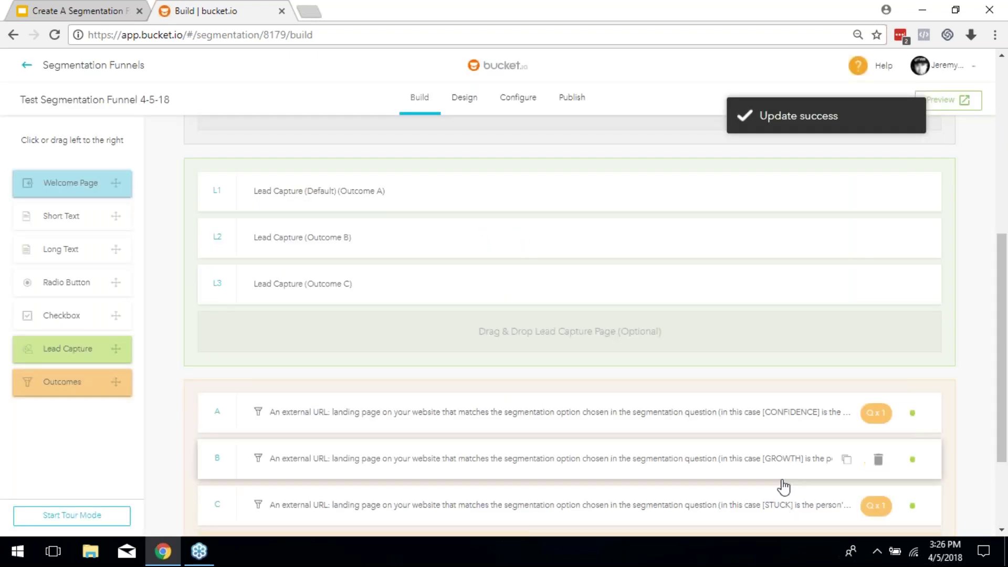
Open question Q3 about time in the executive role, review its wording and answer options, and close it without saving
scroll(623, 405, up, 4)
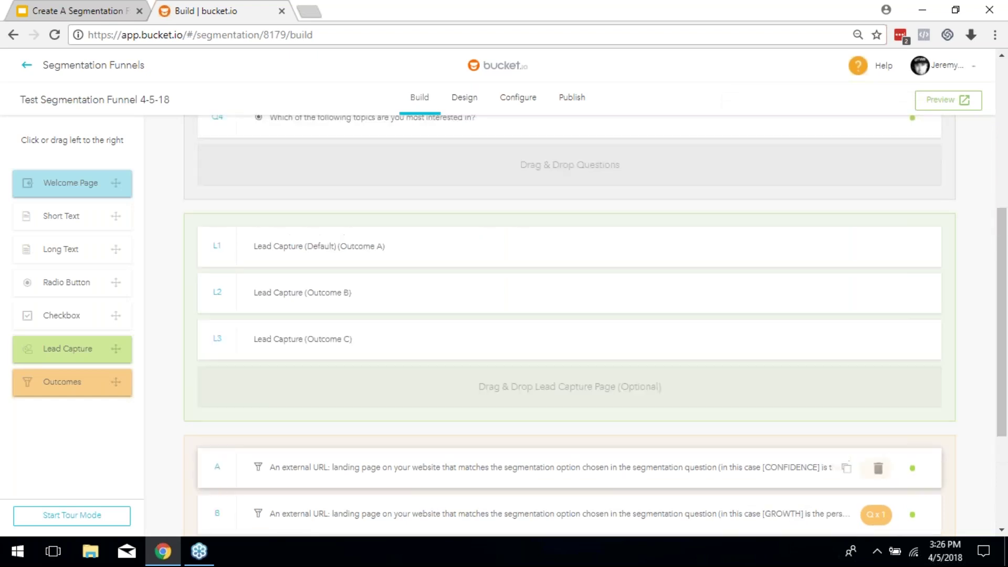
scroll(508, 405, up, 3)
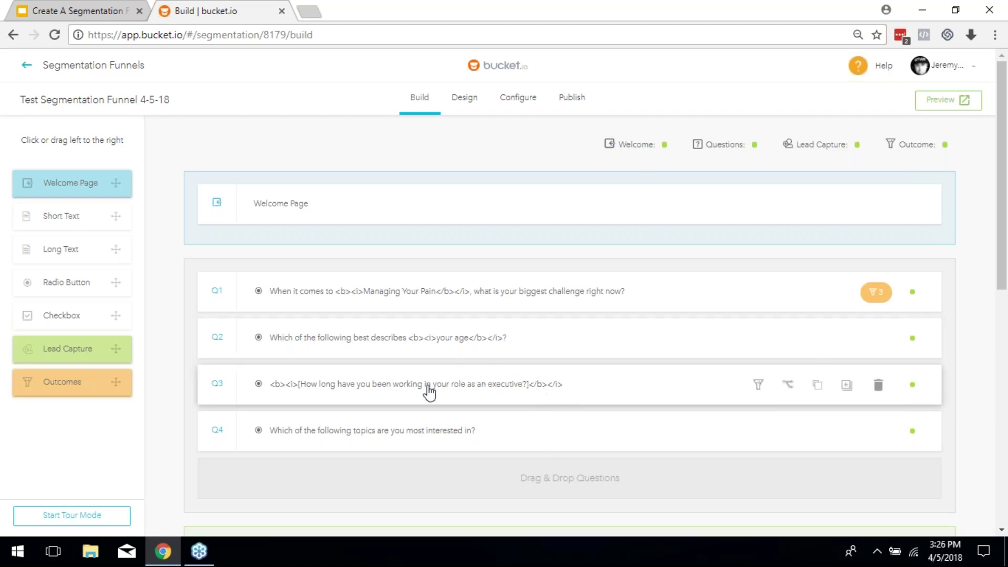
click(429, 391)
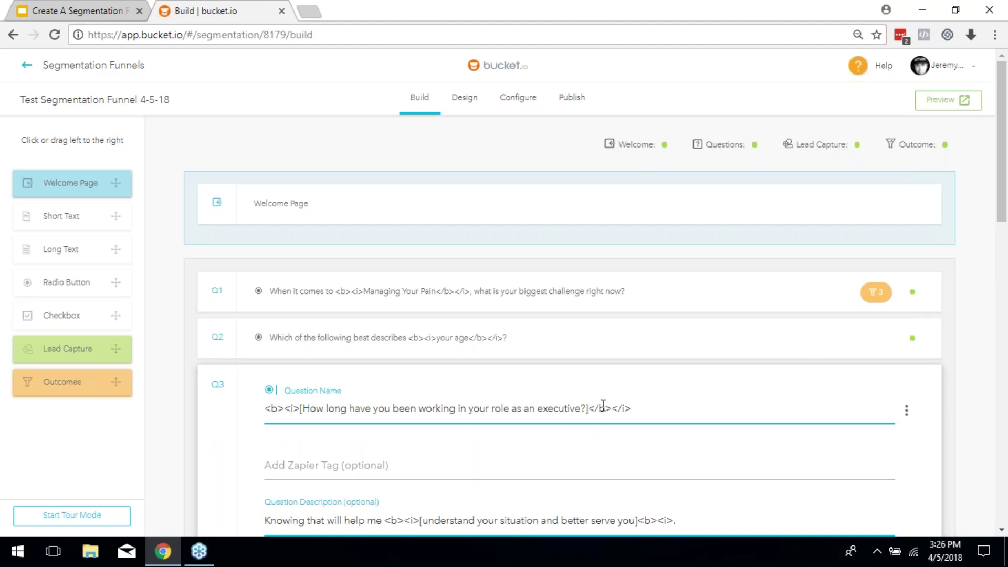
drag(589, 409, 300, 408)
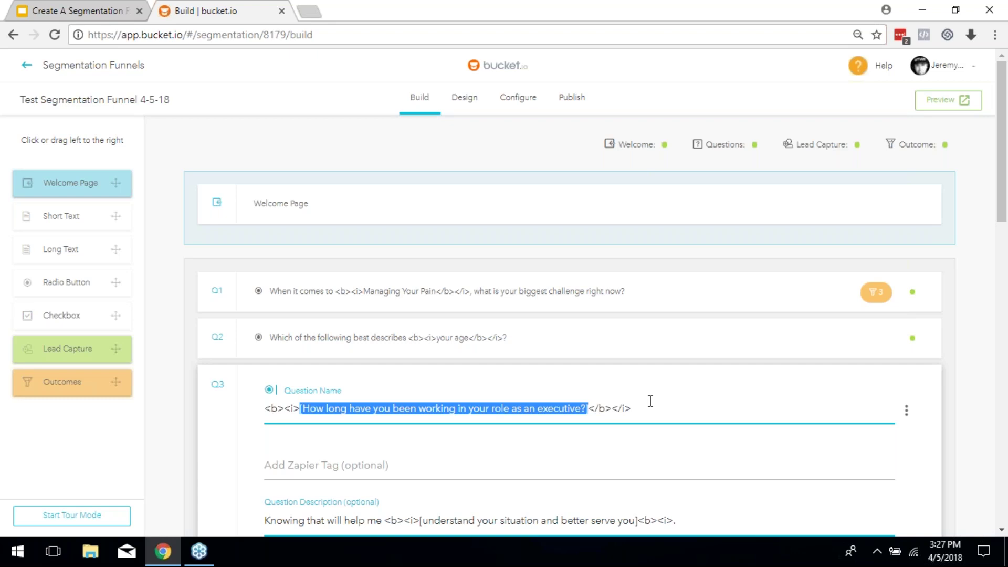
scroll(650, 400, down, 5)
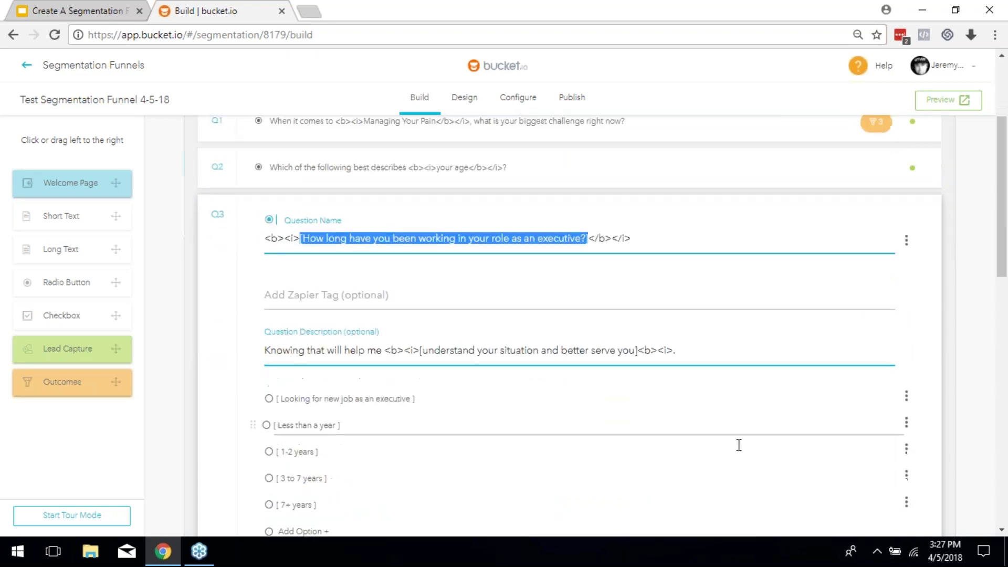
scroll(744, 451, down, 1)
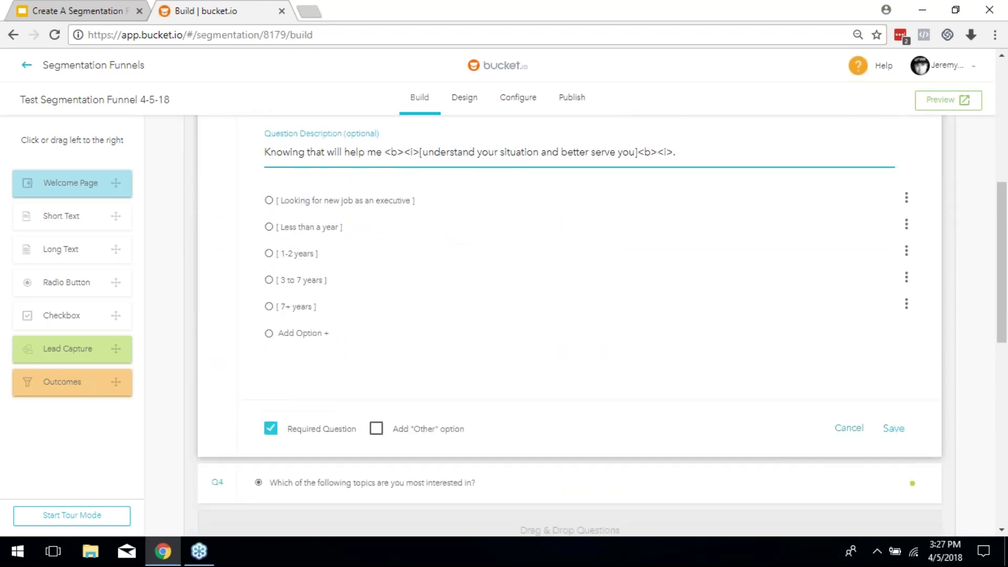
click(843, 432)
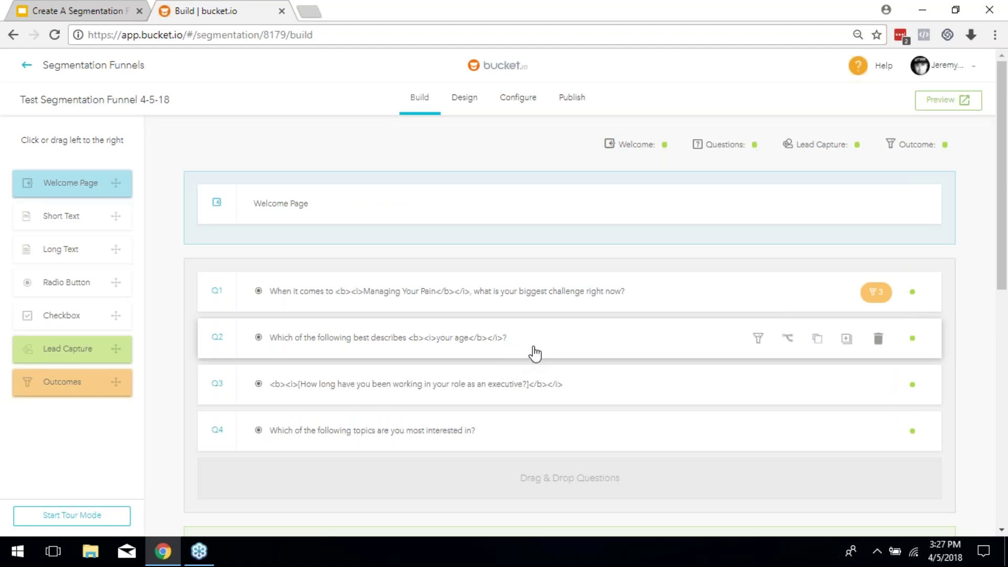
Delete question Q2 about the respondent's age from the funnel
click(881, 341)
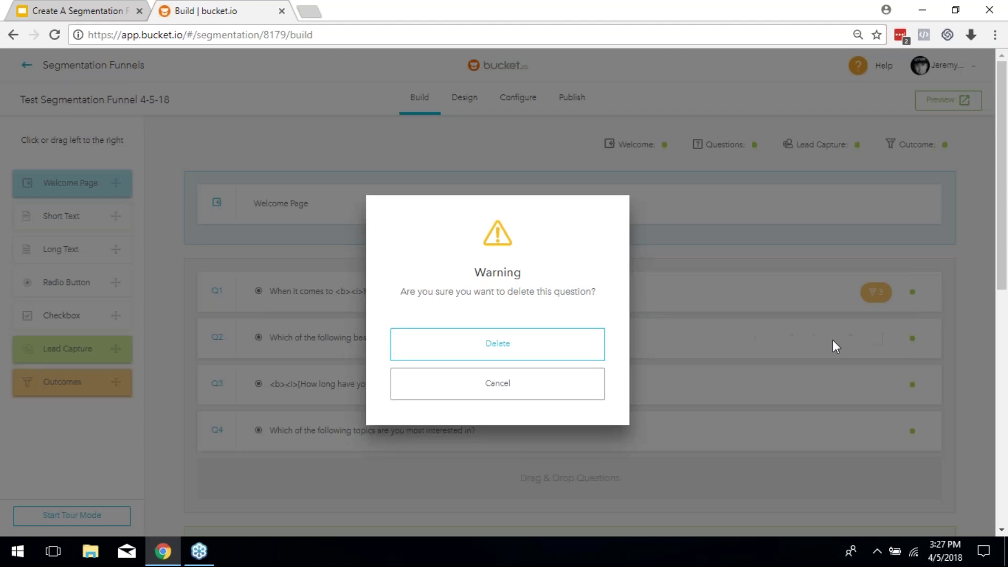
click(511, 347)
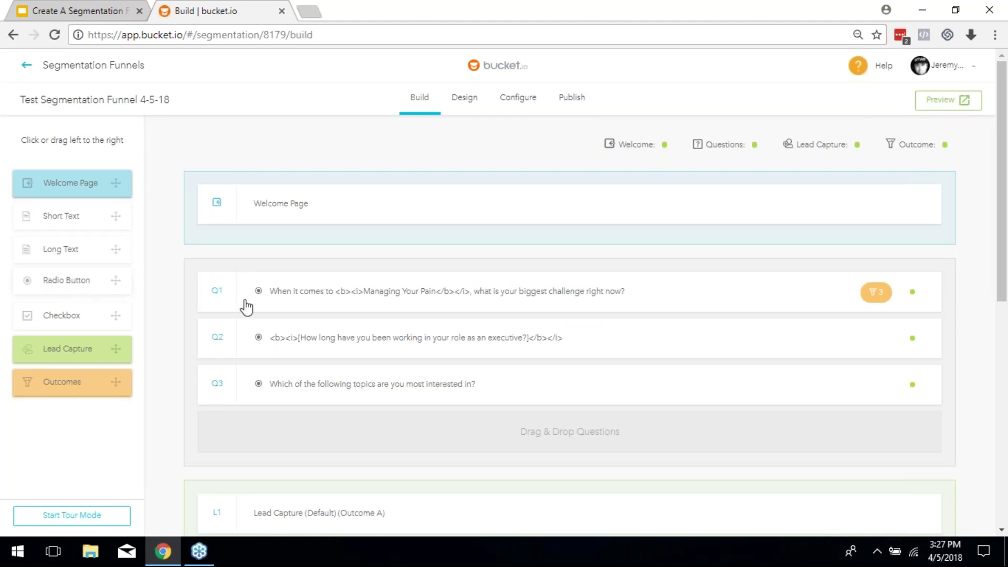
scroll(547, 466, down, 2)
scroll(547, 466, up, 2)
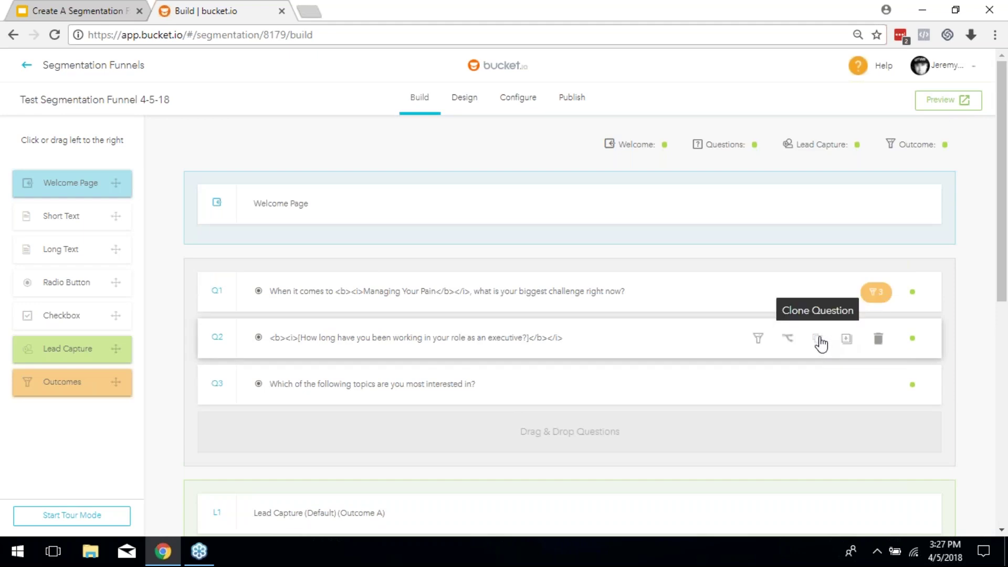
Clone the question about time working as an executive, and delete one of the two identical questions
click(820, 341)
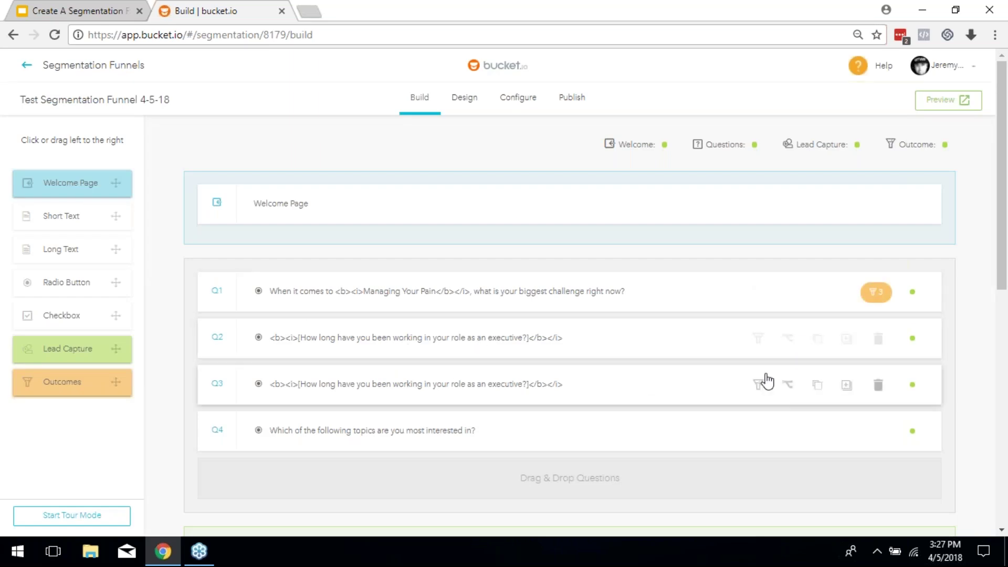
click(878, 339)
click(535, 341)
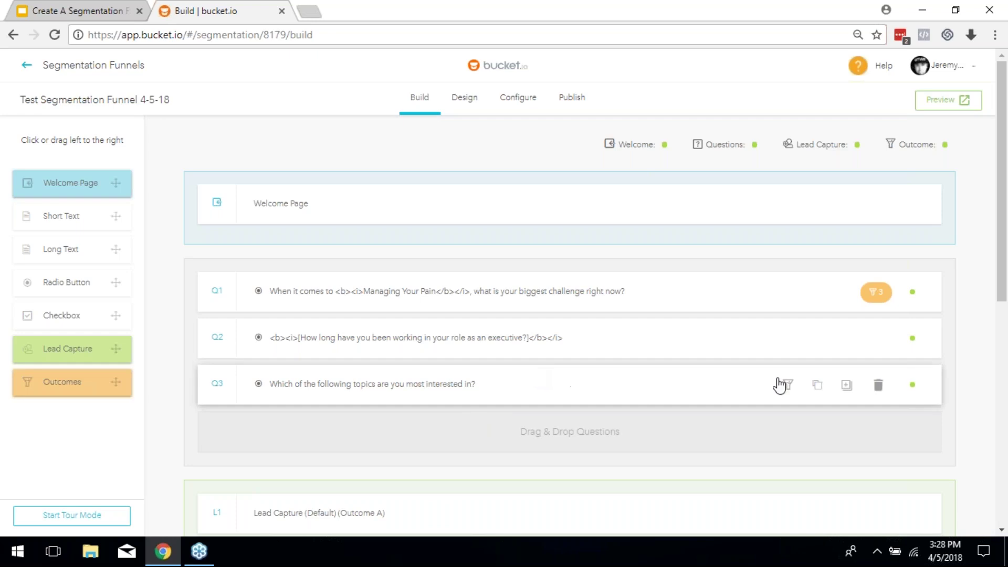
Replace the bracketed text in Q2's question name with "What is your age range?" and discard the edit
click(882, 345)
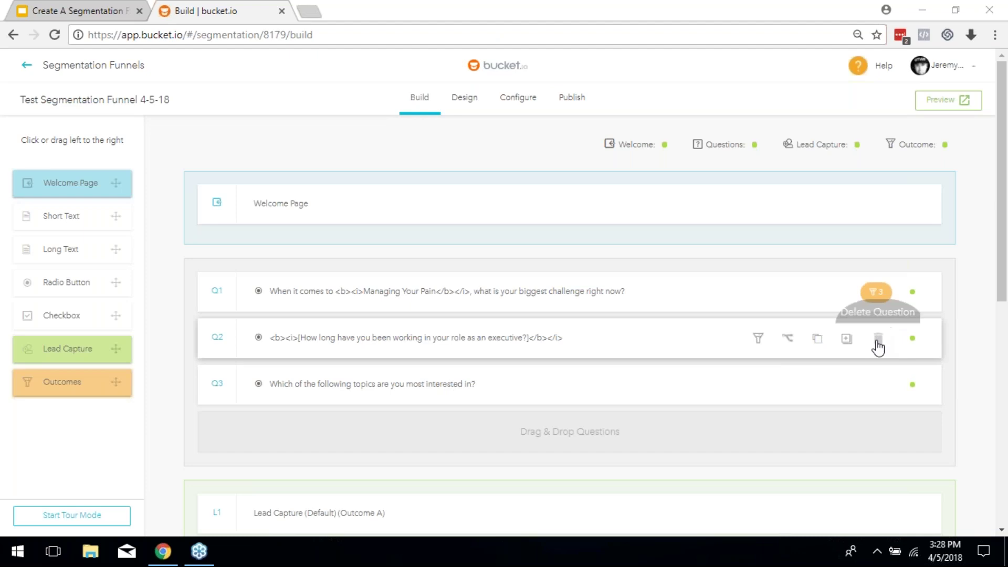
click(582, 333)
click(588, 361)
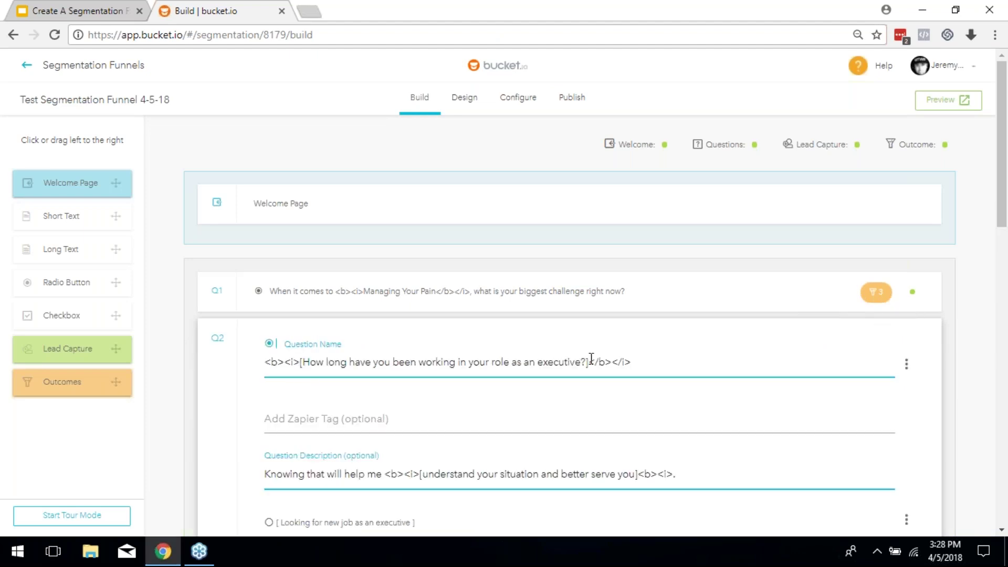
shift+click(300, 363)
text(What )
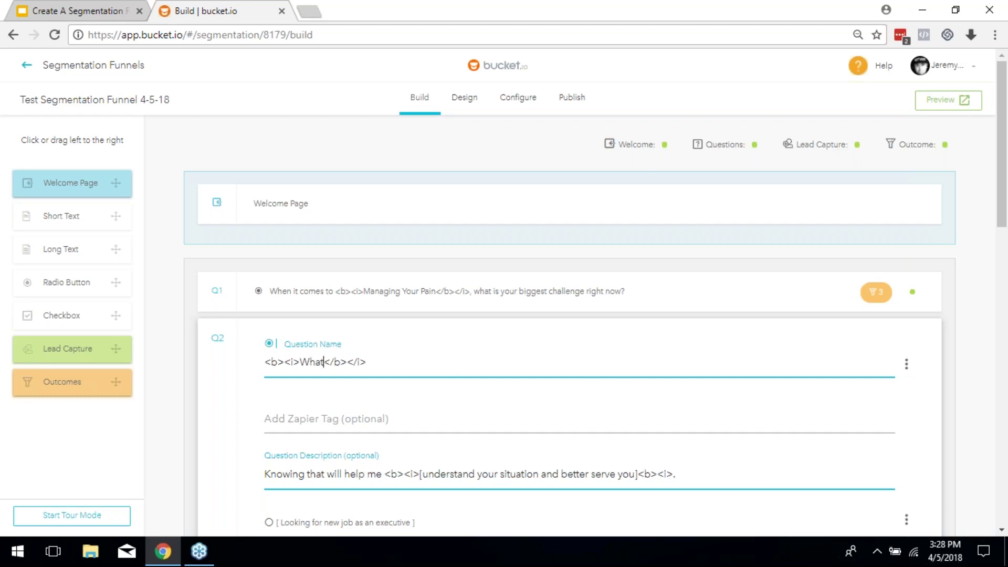
text(is your age range?)
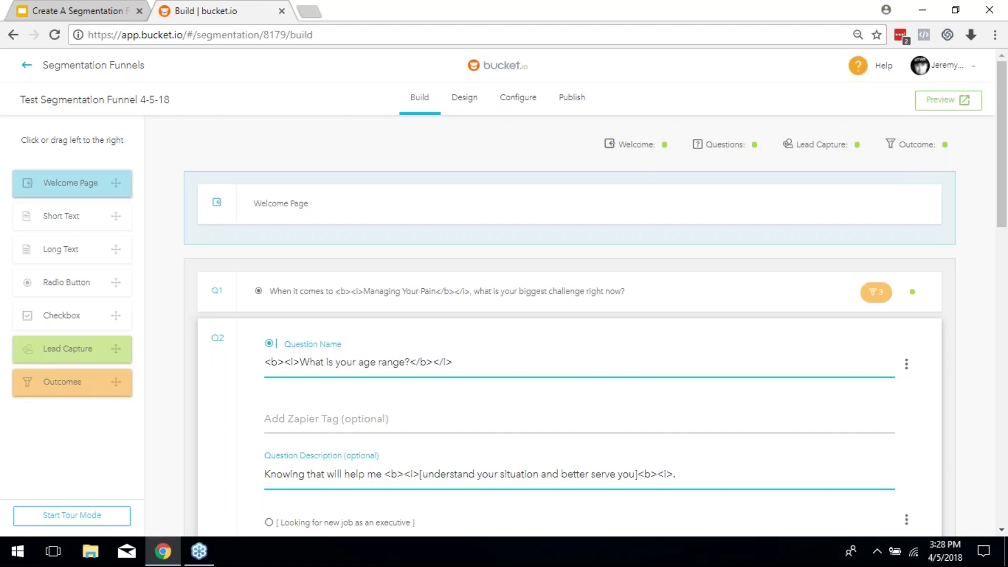
scroll(560, 340, down, 3)
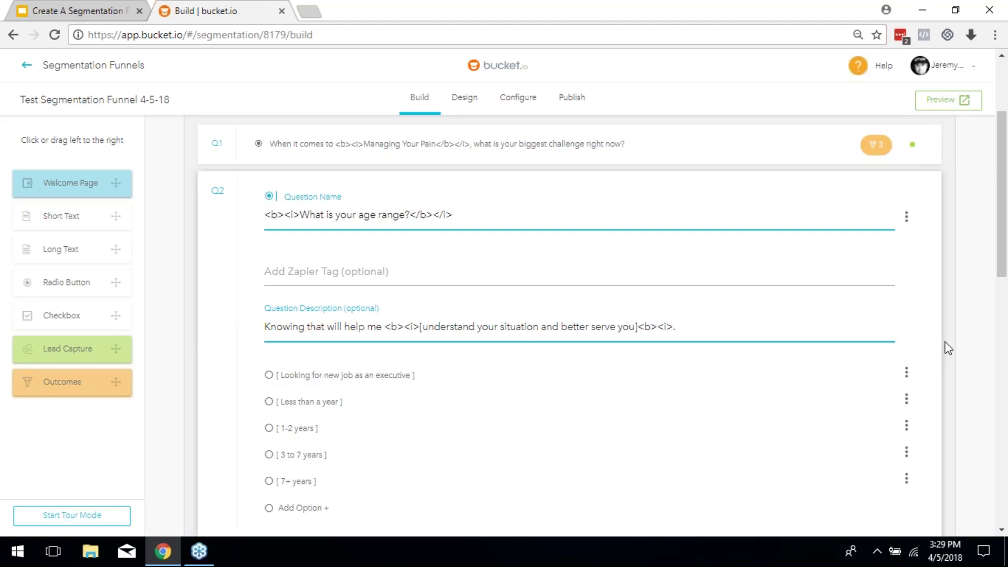
scroll(835, 420, down, 3)
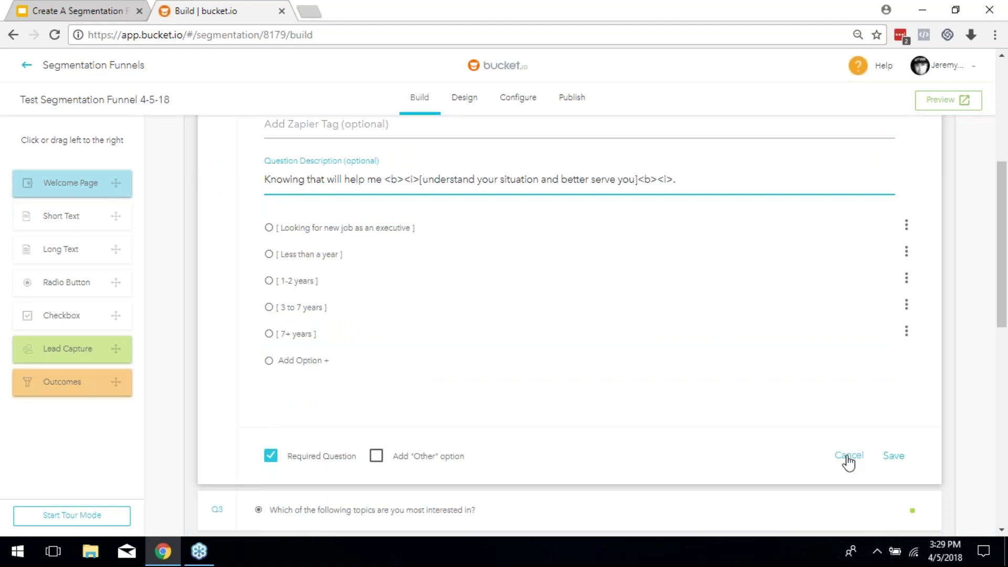
click(849, 457)
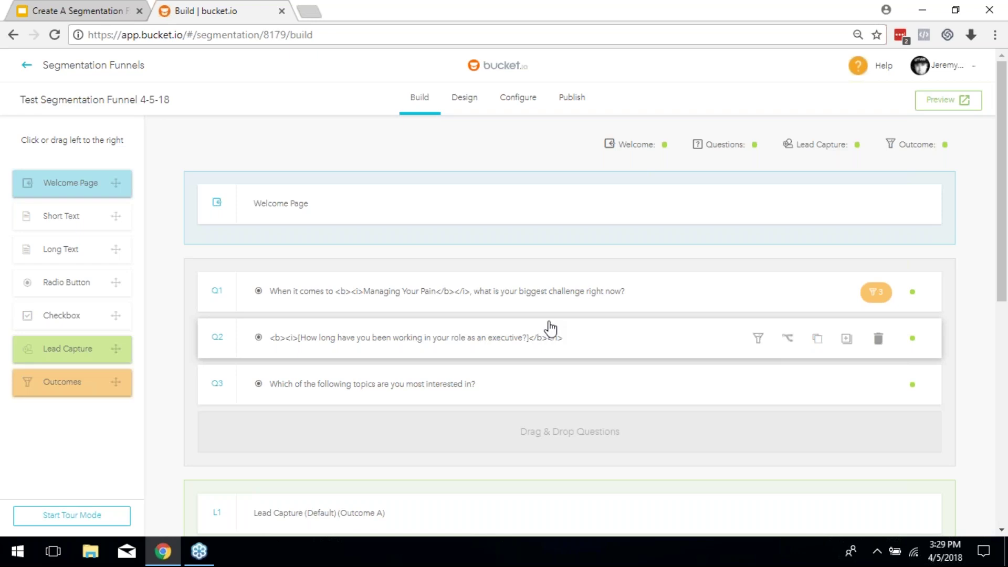
Delete the executive role question and the topics of interest question, keeping only Q1
click(878, 340)
click(529, 349)
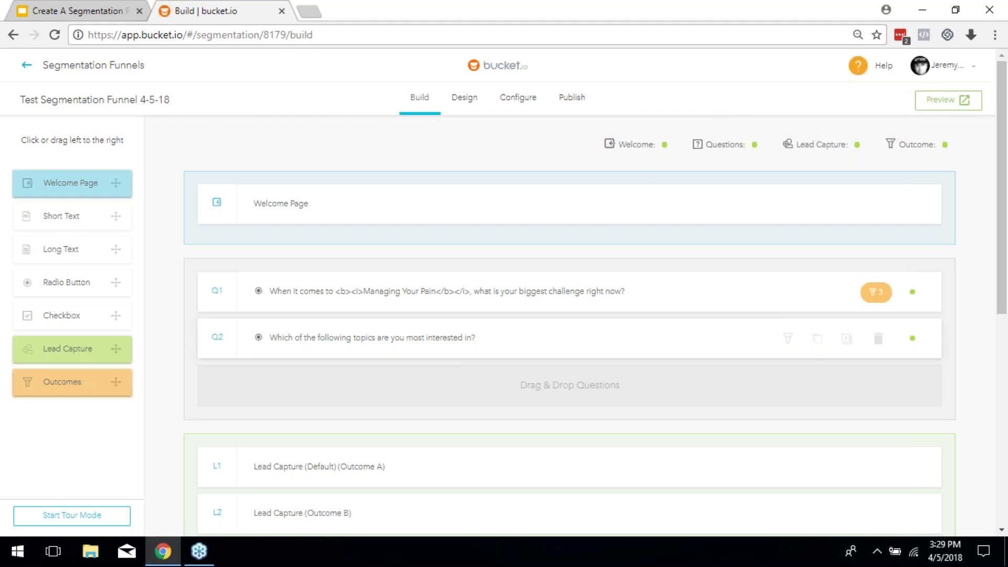
click(879, 344)
click(514, 355)
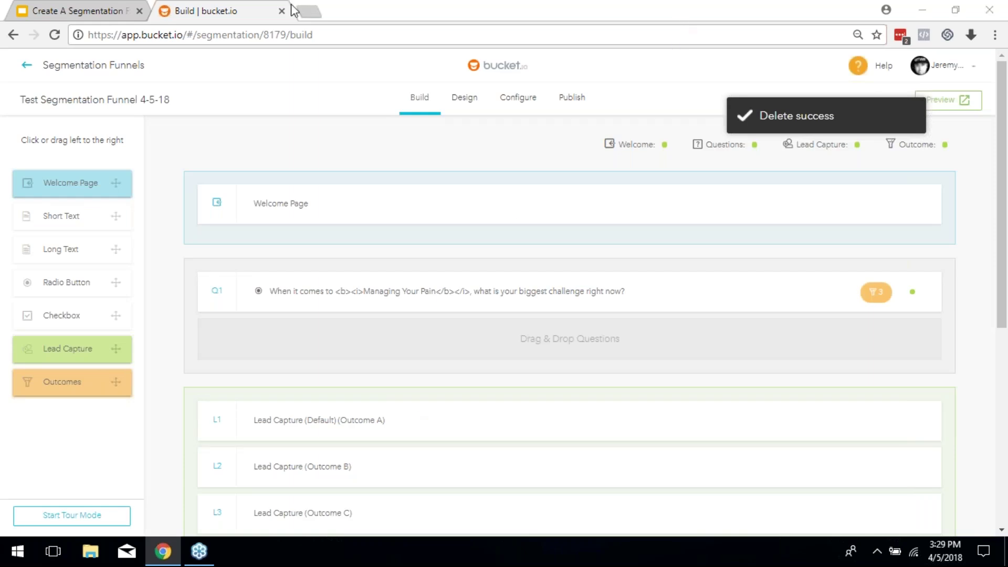
Open Q1 and compare its answer options with the lead capture pages and outcomes A, B and C
click(382, 286)
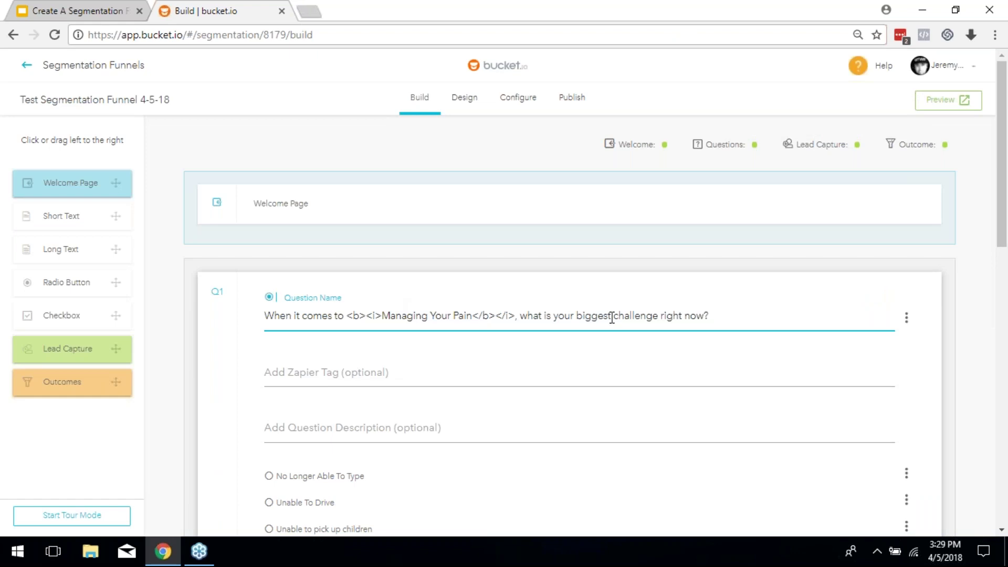
scroll(735, 373, down, 8)
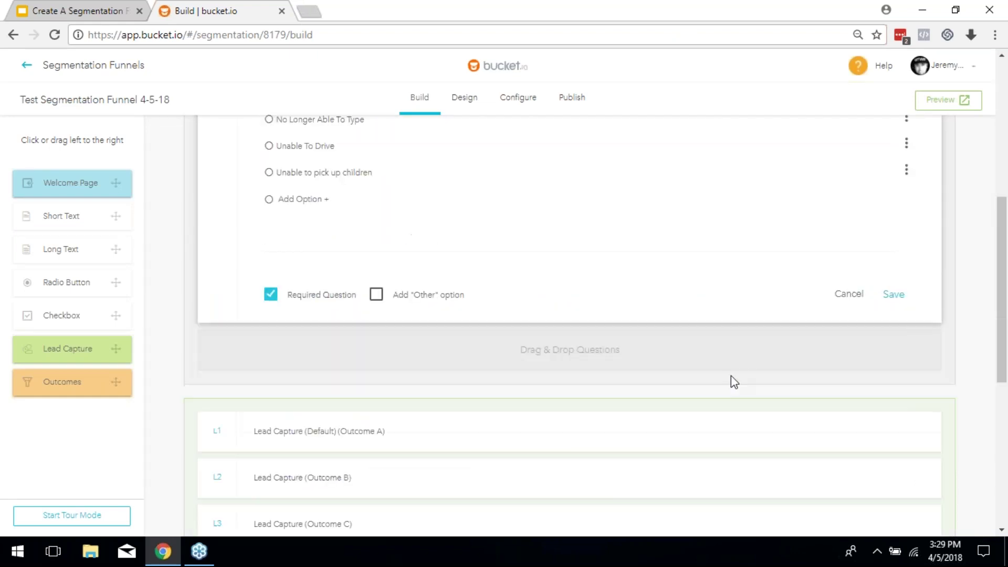
scroll(711, 379, down, 4)
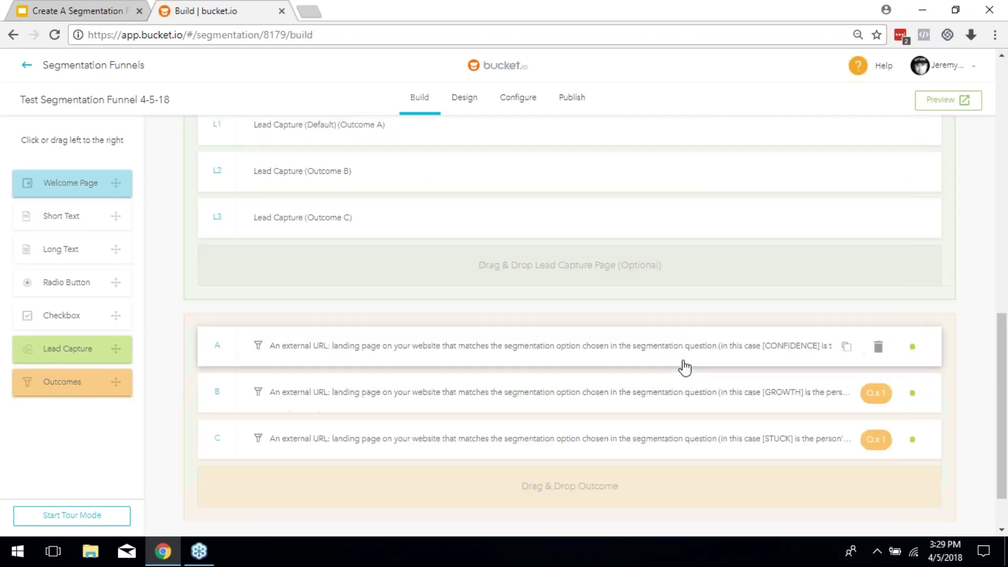
scroll(354, 378, up, 7)
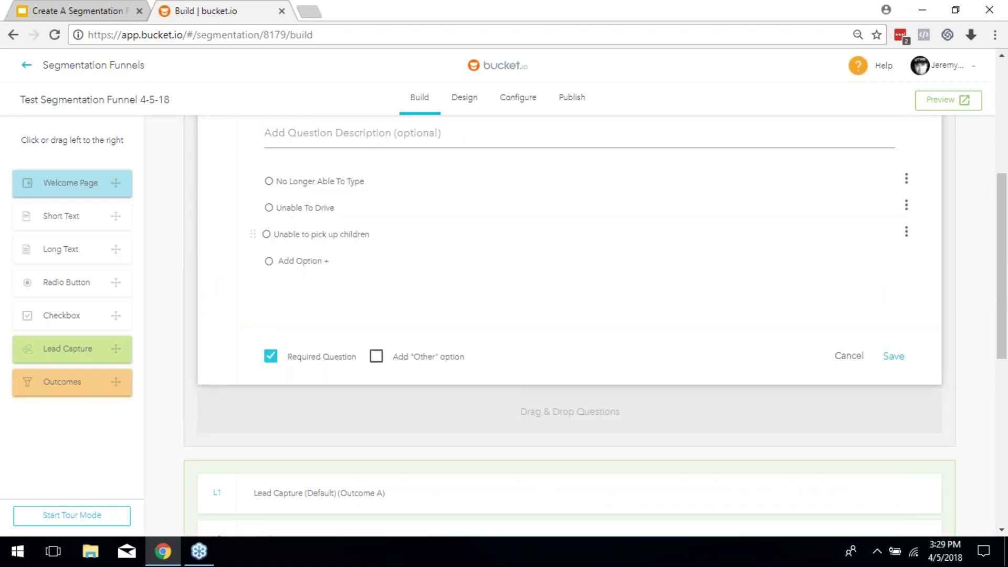
scroll(585, 295, down, 7)
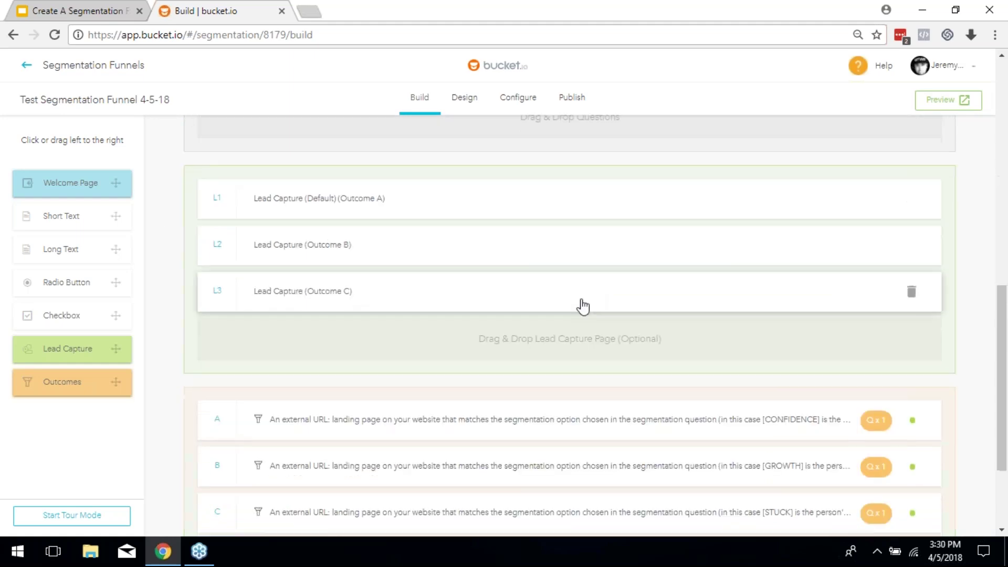
Open outcome A and replace its placeholder outcome name with "Cant Type"
click(424, 361)
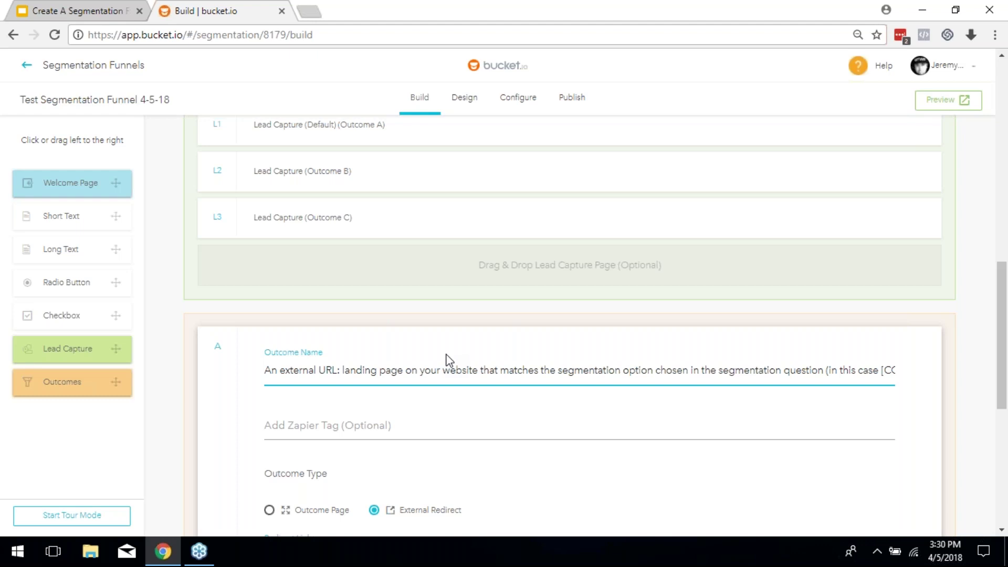
triple_click(432, 374)
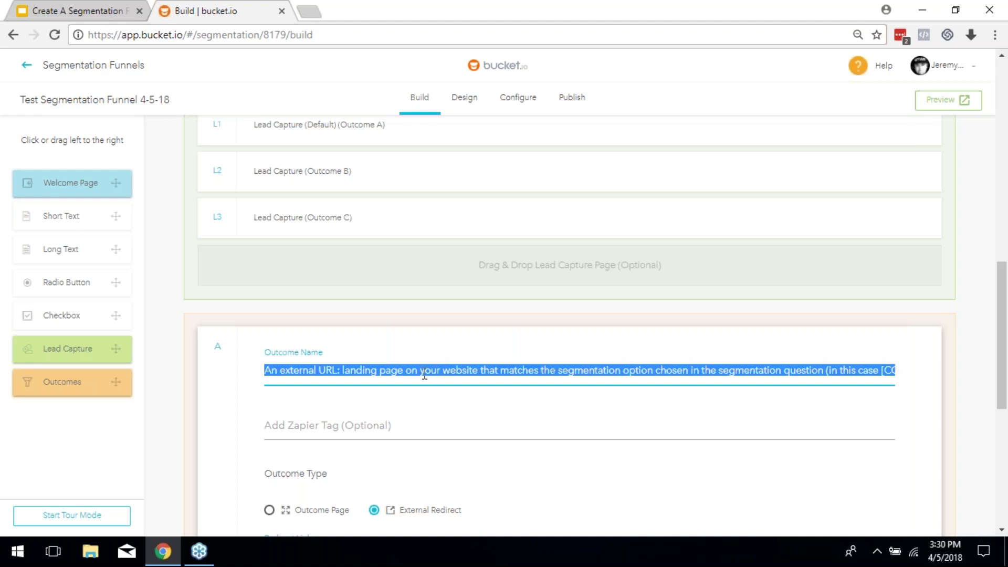
scroll(402, 271, up, 8)
scroll(431, 315, down, 5)
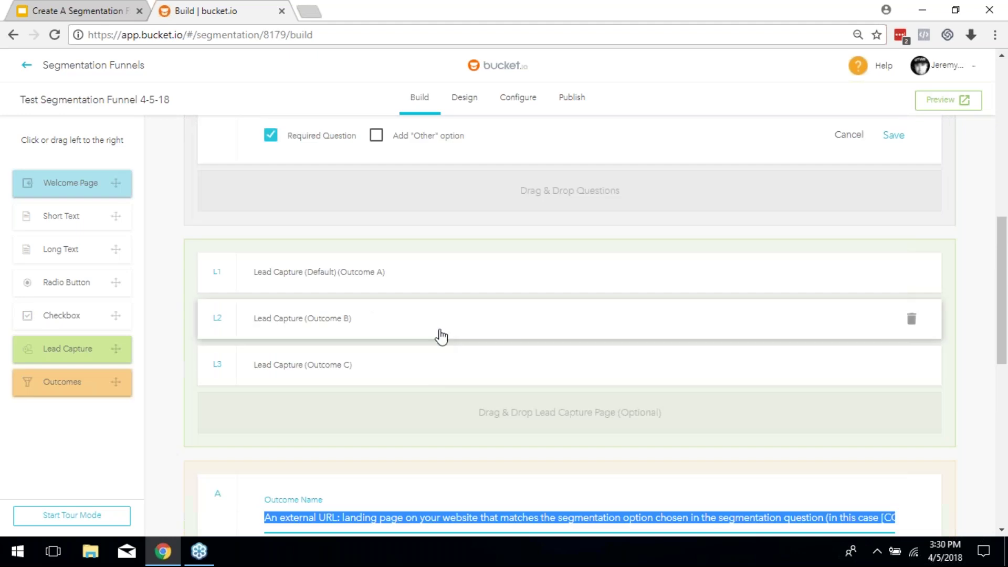
scroll(930, 412, down, 3)
text(No)
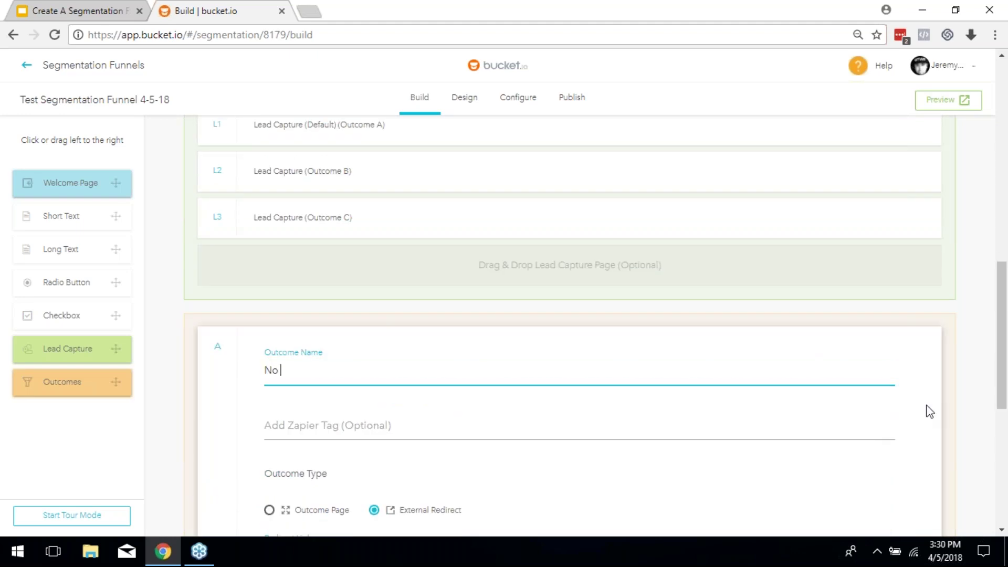
text( Longer Able To Type)
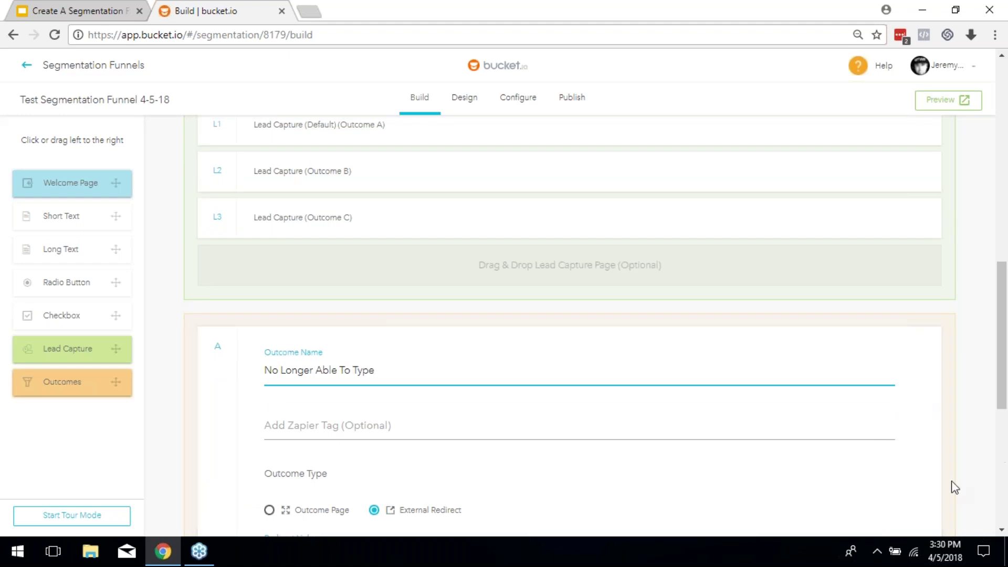
drag(266, 370, 374, 370)
text(Cant)
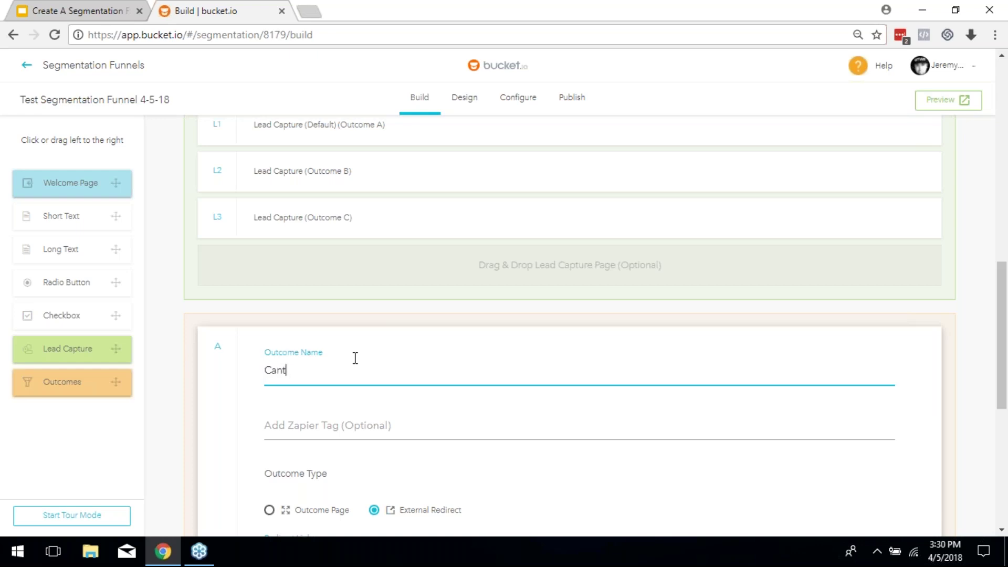
text( Type)
Change outcome A's type to Outcome Page instead of an external redirect, and create its outcome page
scroll(349, 361, down, 4)
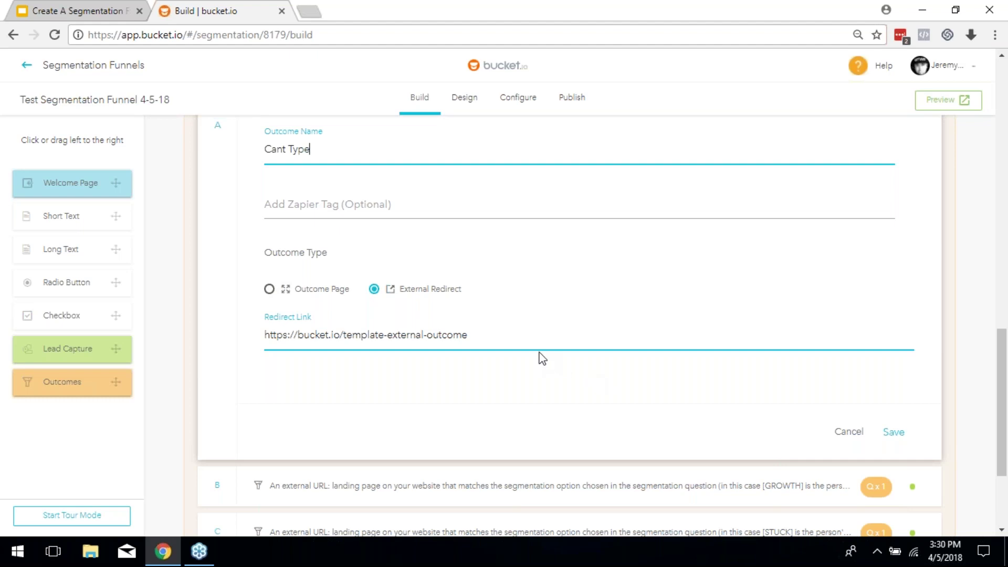
scroll(541, 359, up, 3)
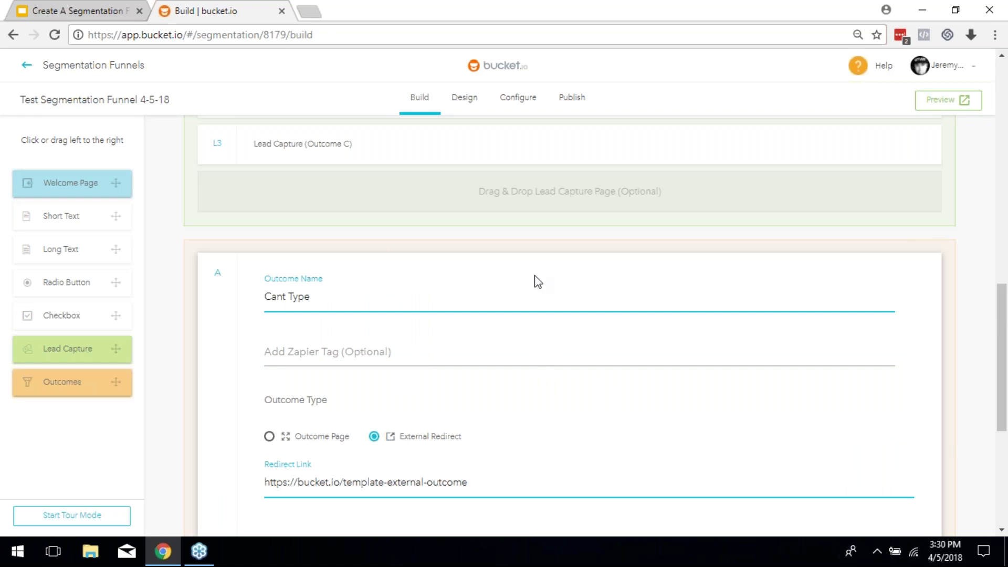
scroll(533, 282, down, 3)
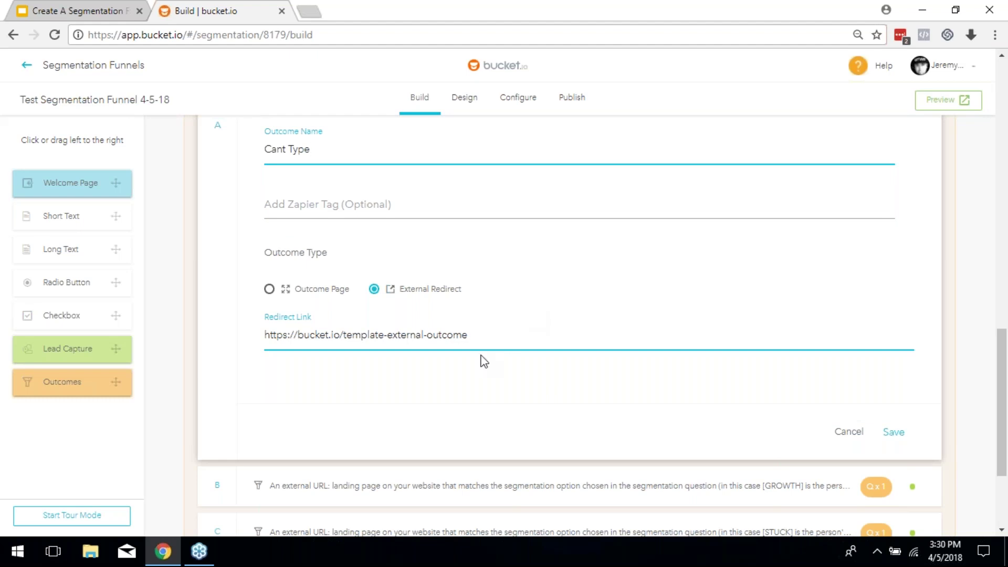
double_click(488, 333)
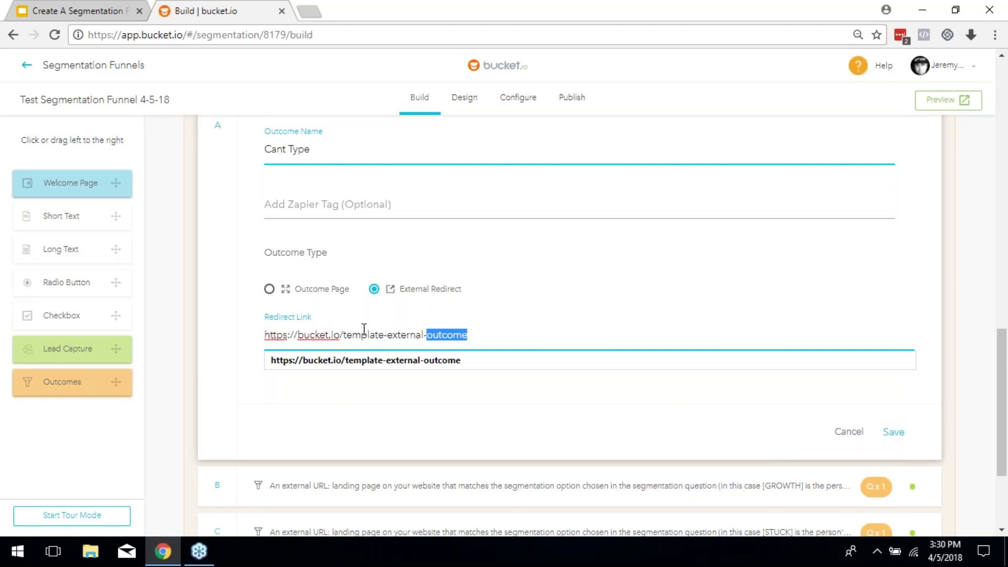
click(559, 360)
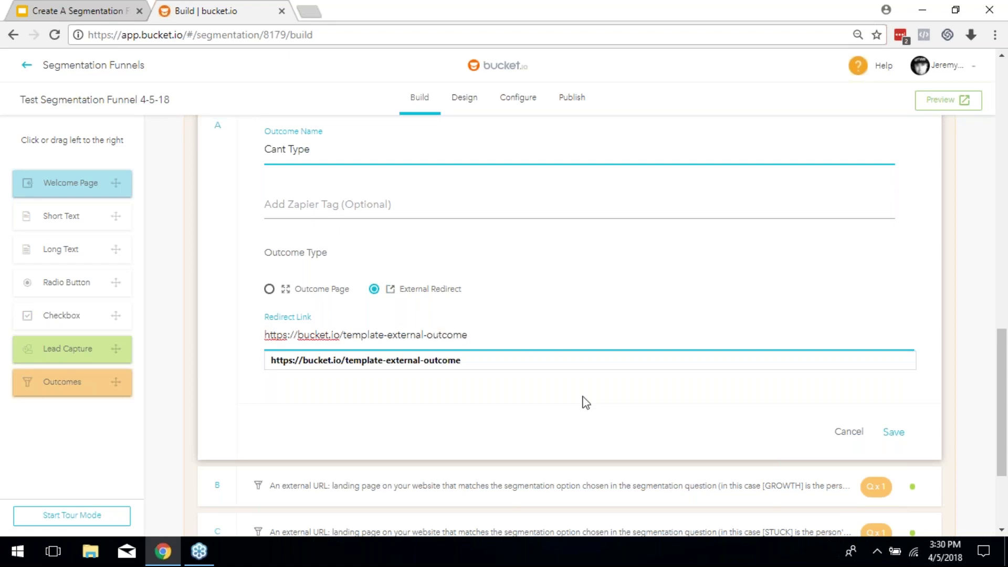
click(309, 294)
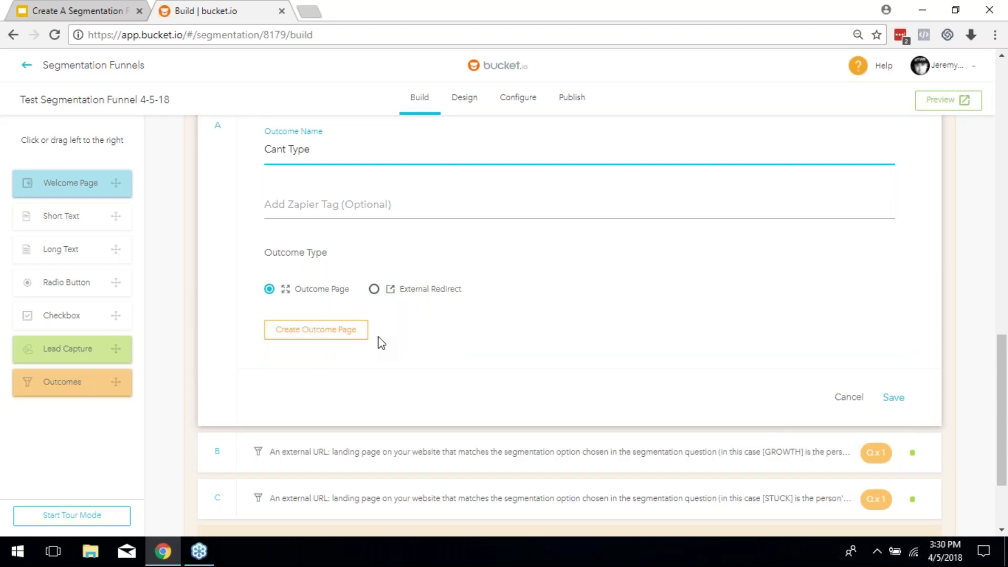
click(338, 341)
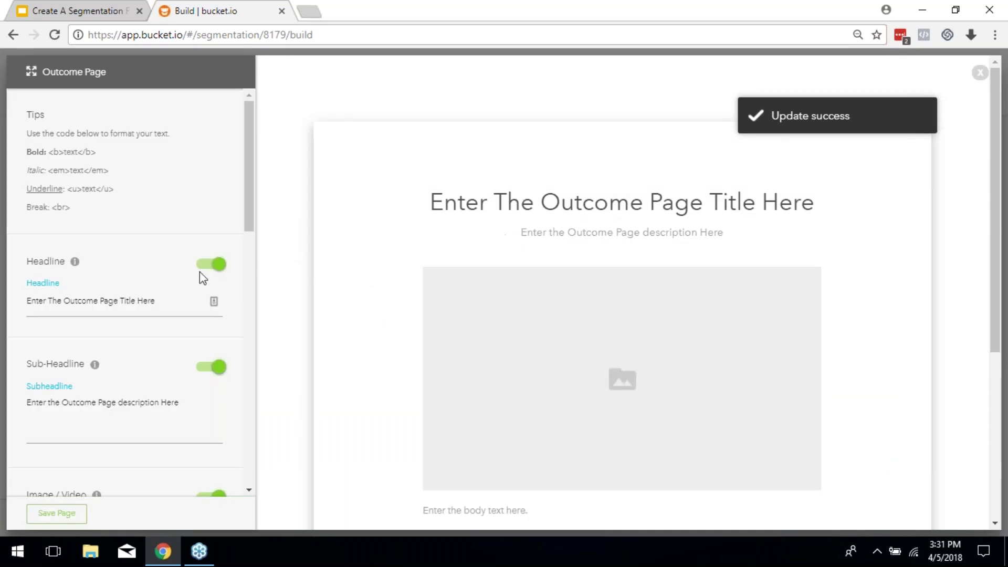
Set the outcome page's headline to "I HAVE THE ANSWER TO YOUR INABILITY TO TYPE PROBLEM" and save the page
triple_click(152, 303)
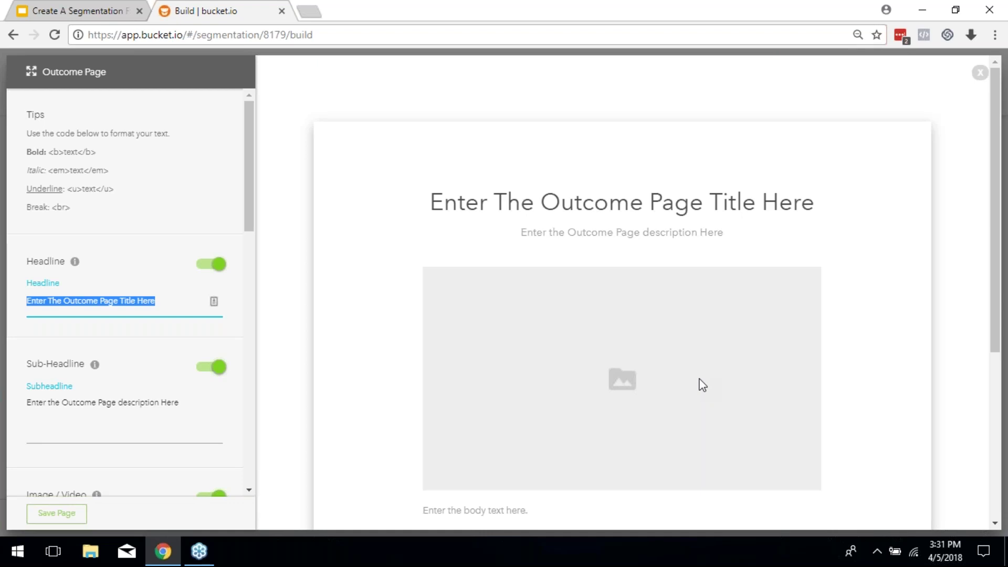
text(I HAVE THE)
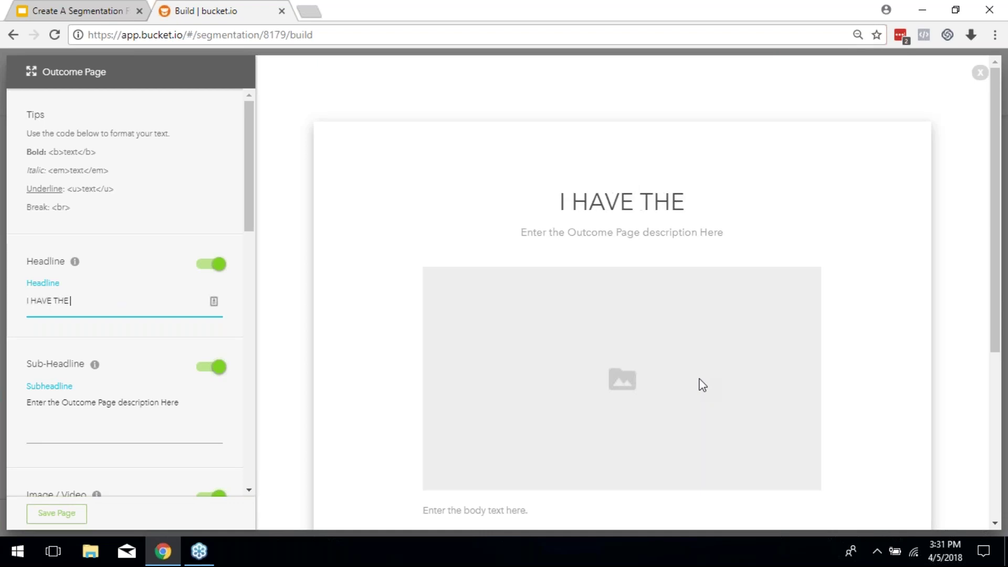
text( ANSWER TO YOUR)
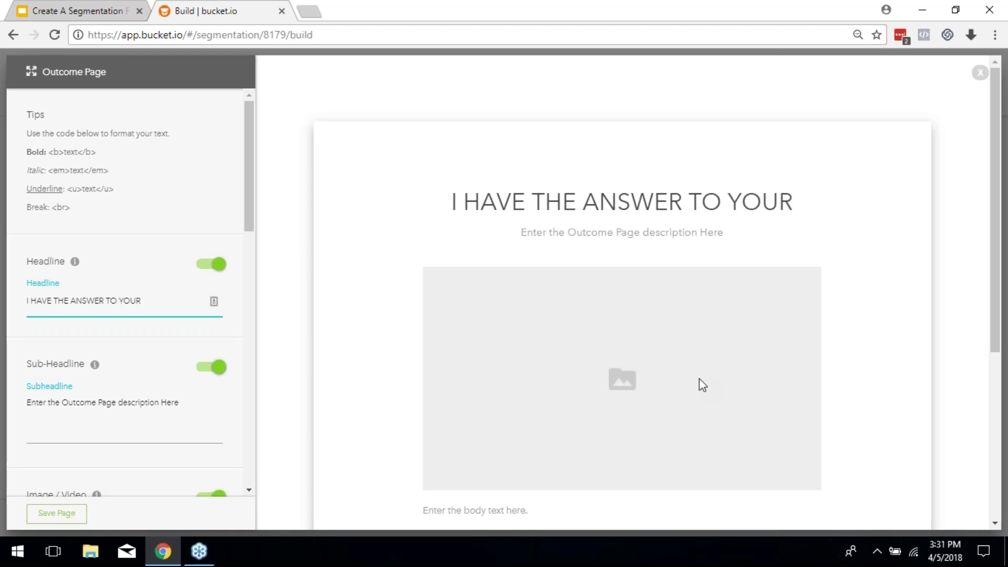
text( INABILIT)
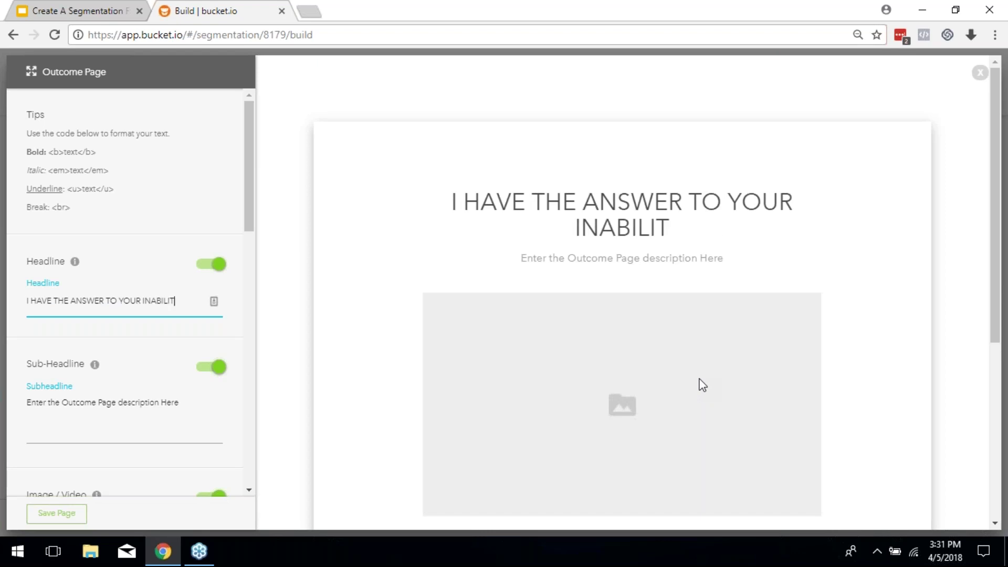
text(Y TO TYPE)
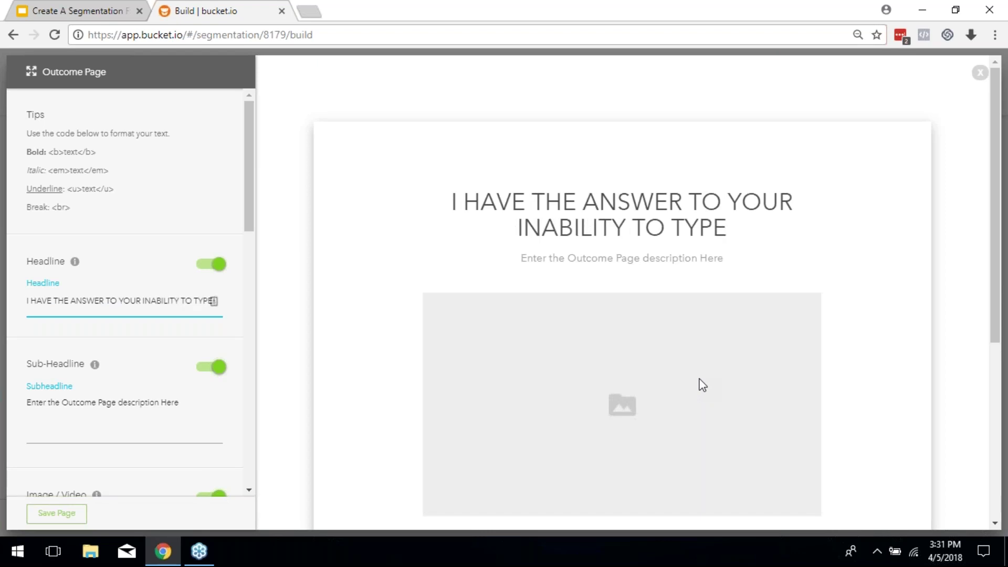
text( PROB)
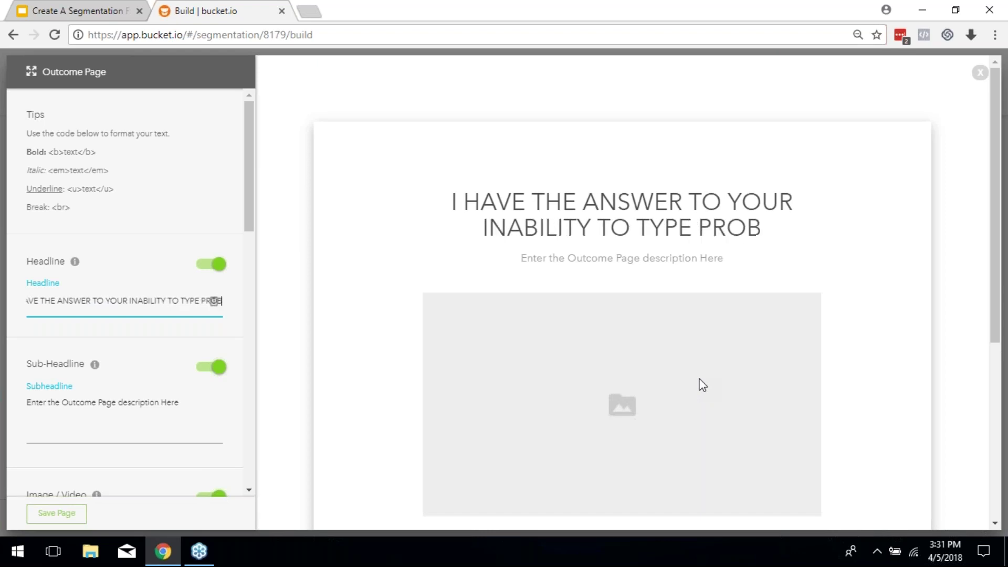
text(LEM)
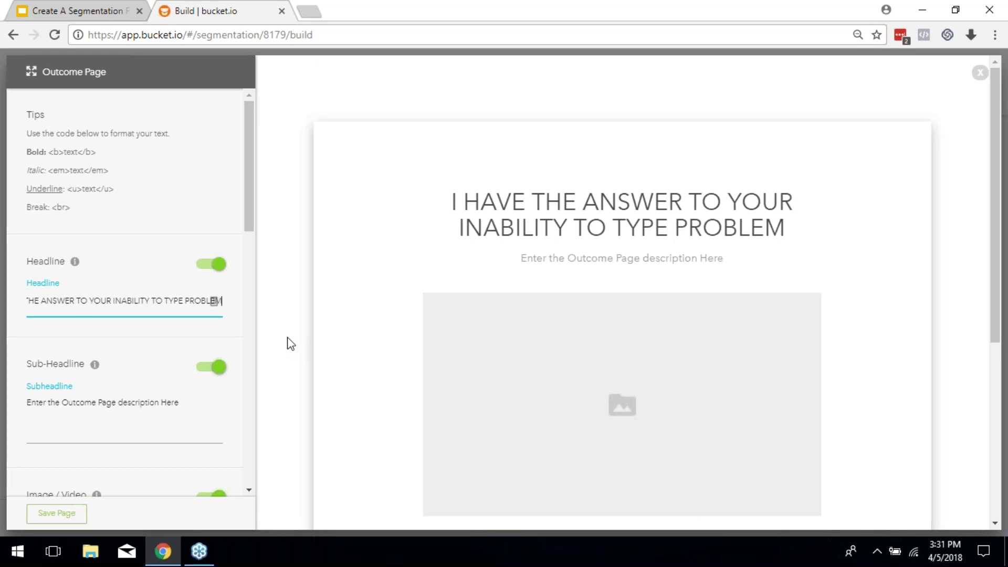
scroll(578, 379, down, 5)
scroll(523, 314, up, 5)
click(68, 515)
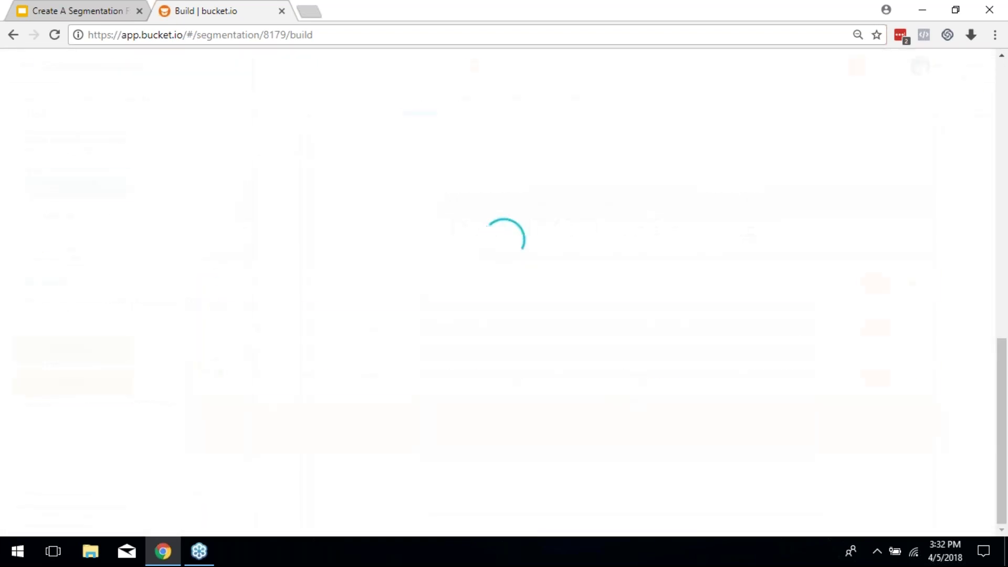
Rename outcome B to "Cant drive", keeping its external redirect, and save it
click(298, 332)
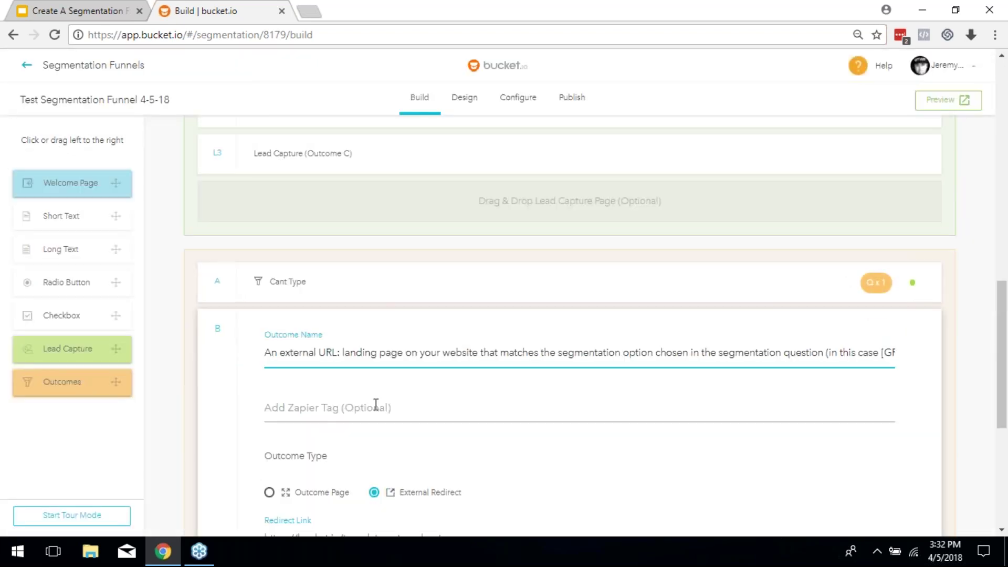
scroll(376, 407, up, 15)
scroll(333, 376, down, 12)
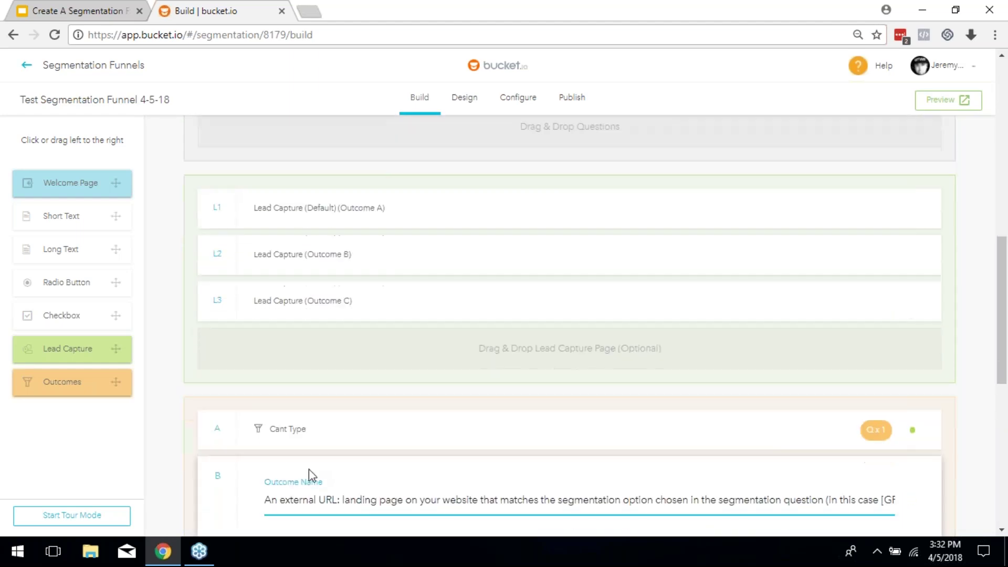
triple_click(305, 504)
text(CAN'T)
key(BackSpace)
key(BackSpace)
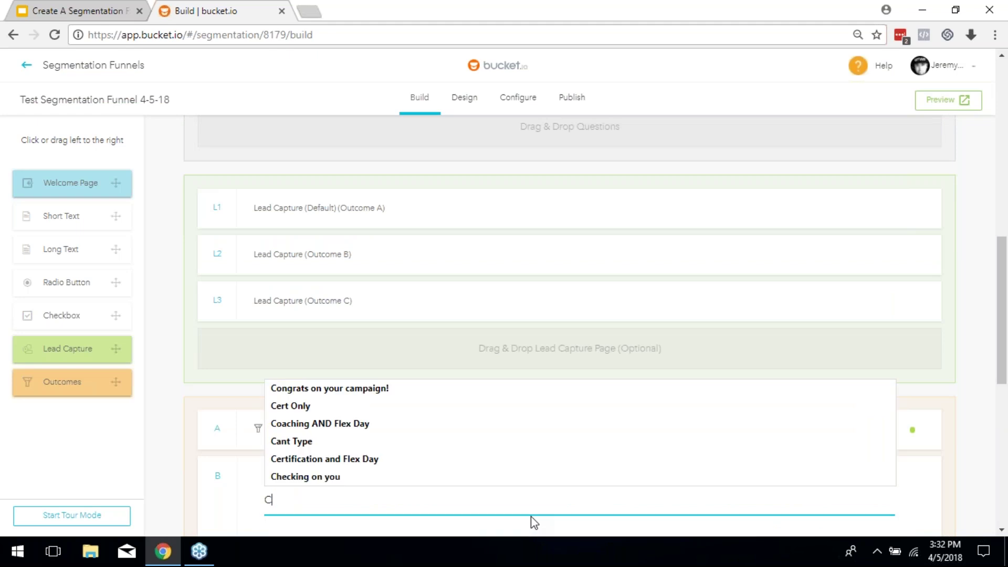
text(ant )
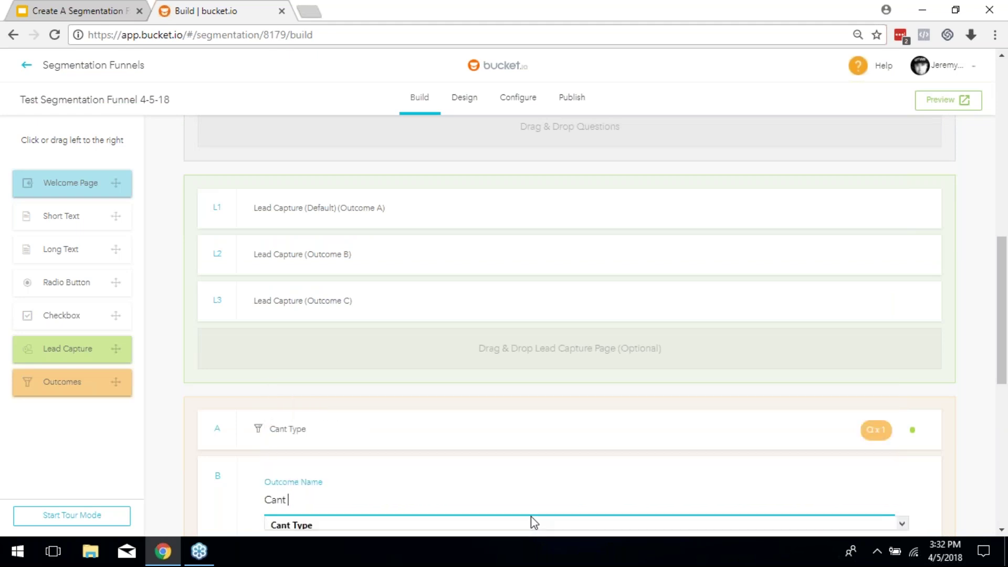
text(drive)
scroll(808, 444, down, 5)
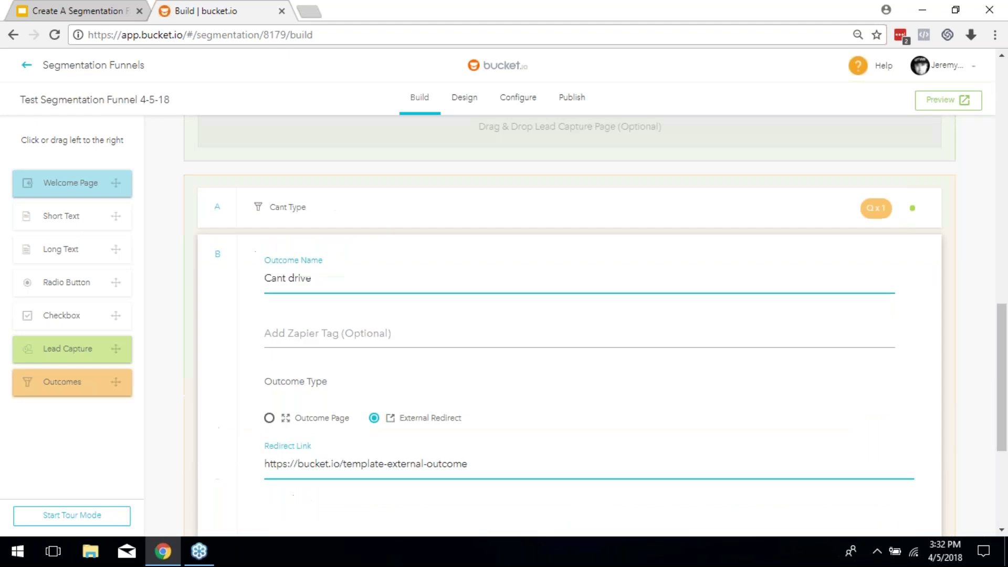
click(893, 488)
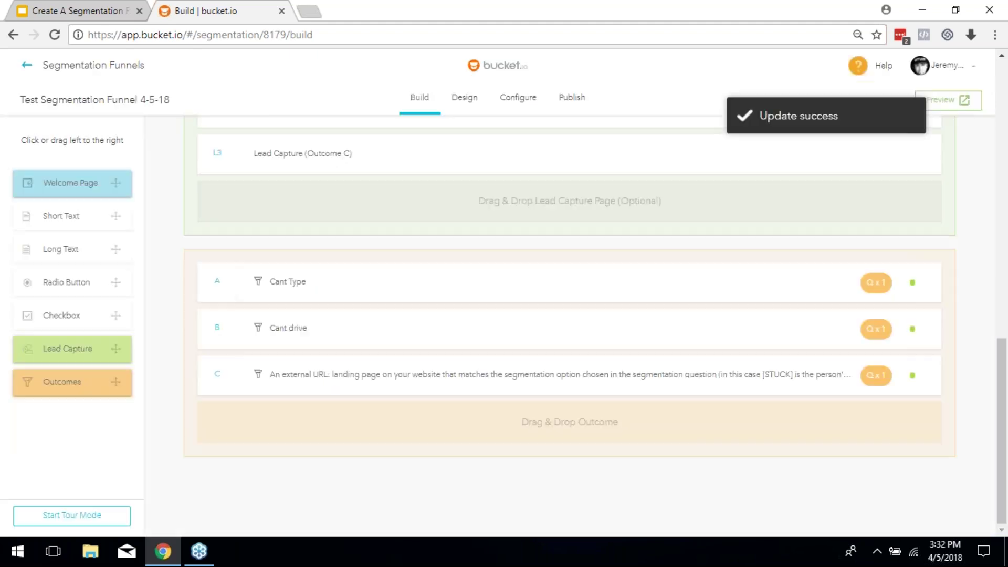
Rename outcome C to "kids", keeping its external redirect, and save it
click(303, 382)
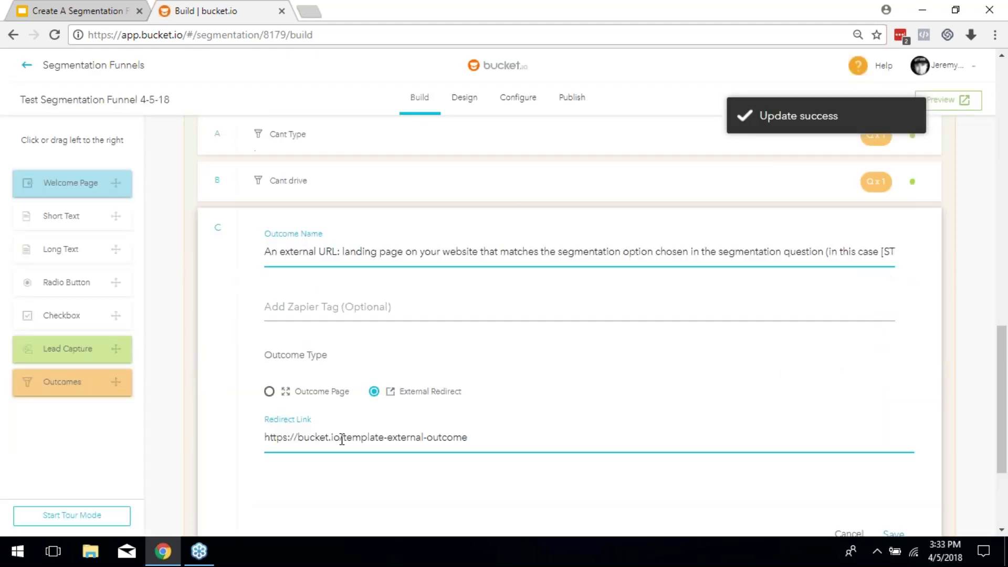
triple_click(403, 252)
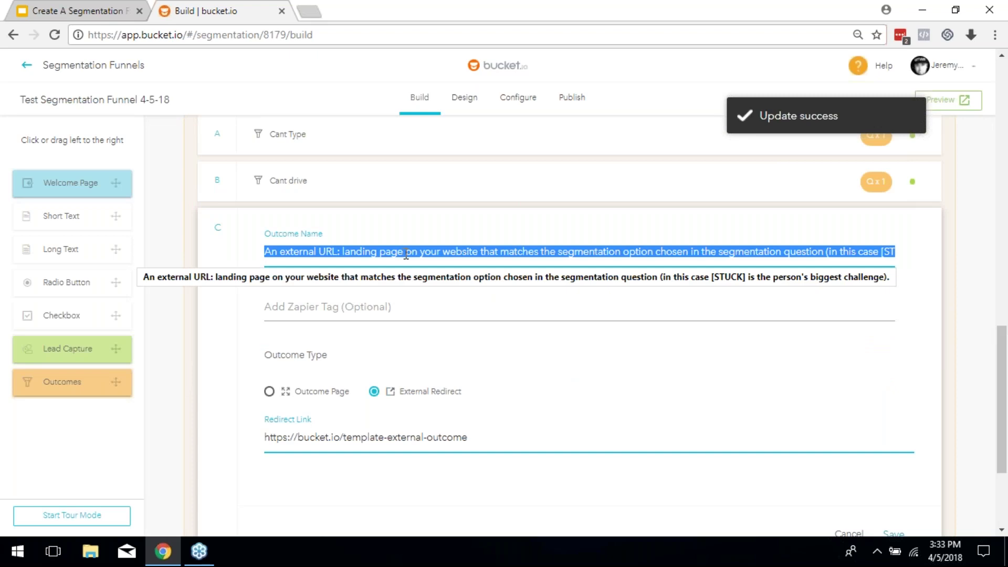
text(kids)
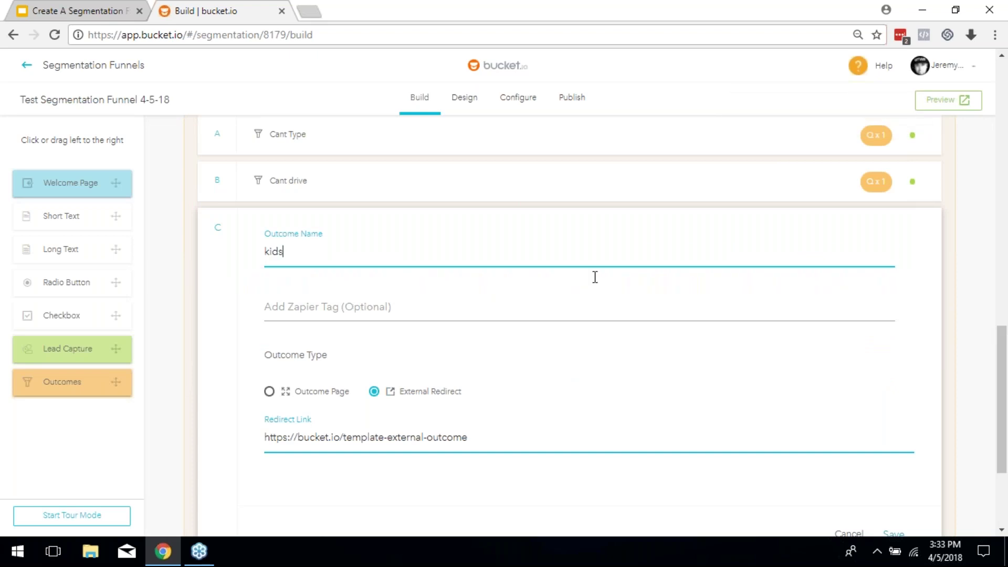
scroll(890, 370, down, 3)
click(893, 385)
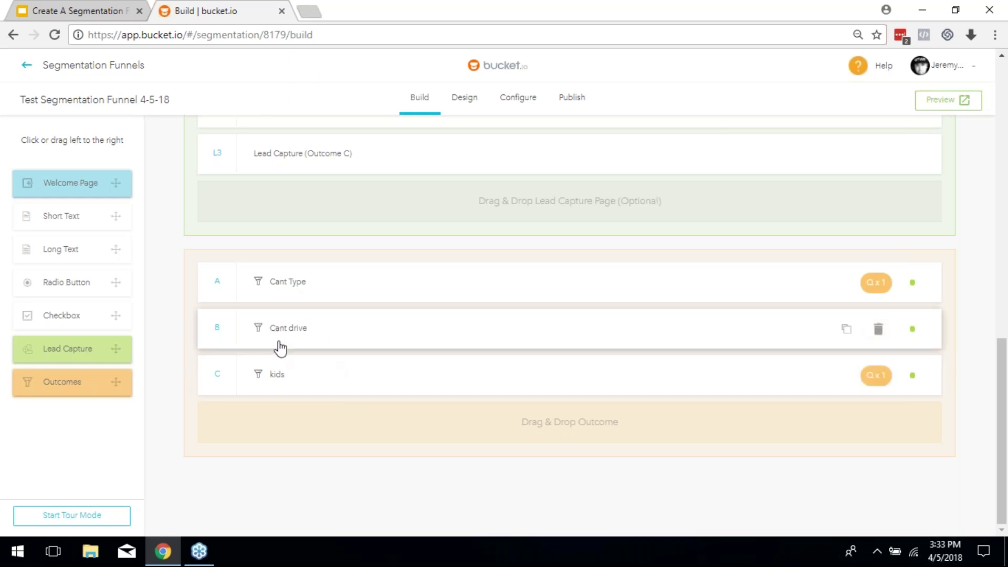
Close the Q1 pain-management question without saving changes and look over the funnel's sections
scroll(434, 352, up, 7)
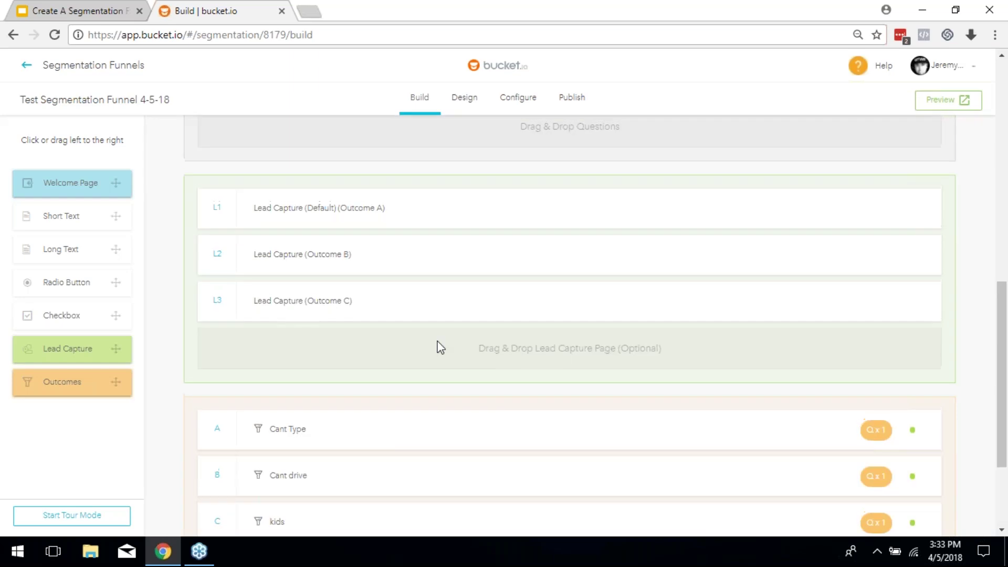
scroll(433, 351, up, 4)
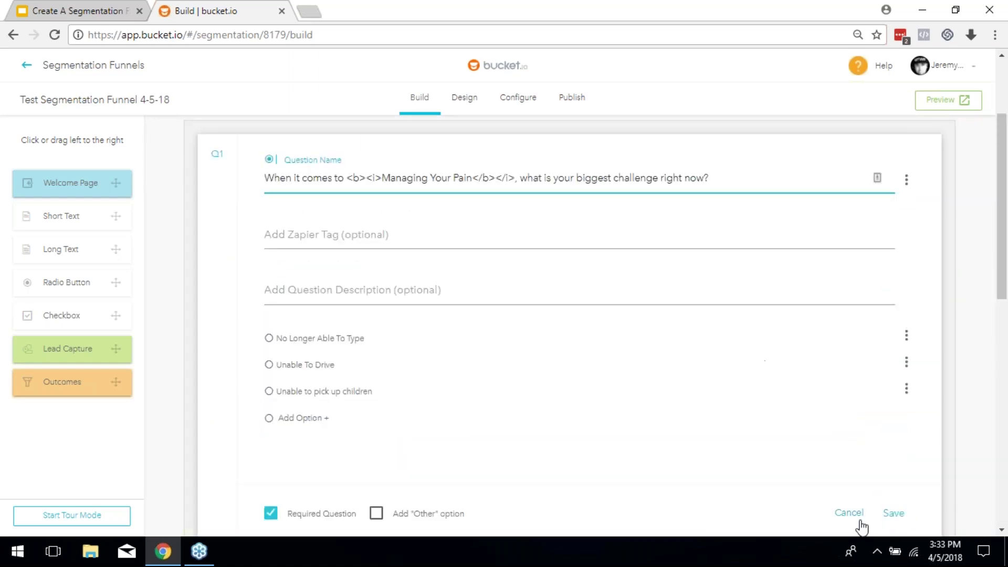
click(849, 513)
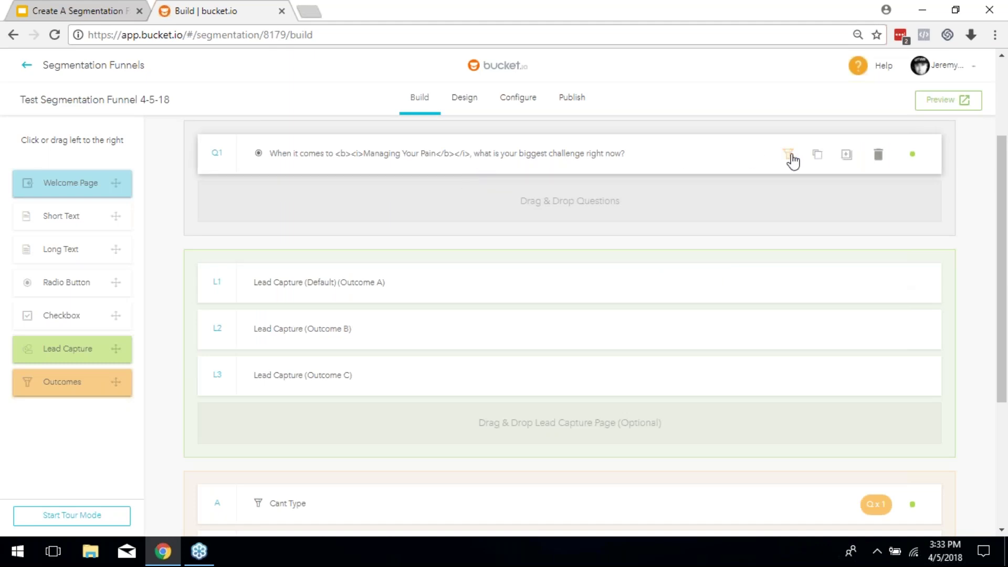
scroll(811, 411, down, 5)
scroll(980, 370, up, 7)
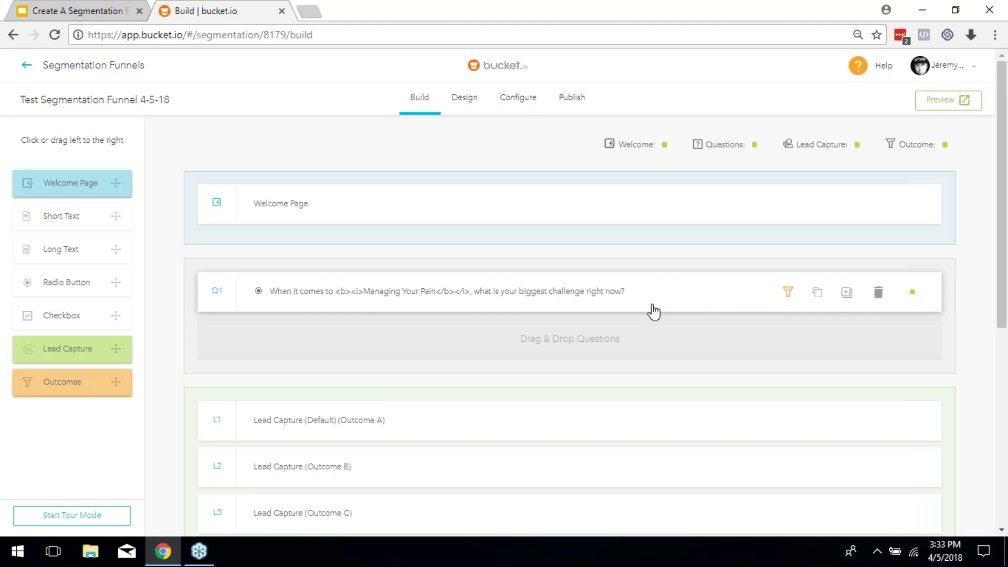
Open the outcome mapping of the Q1 pain-management question and remove the mappings of all three answers
click(788, 295)
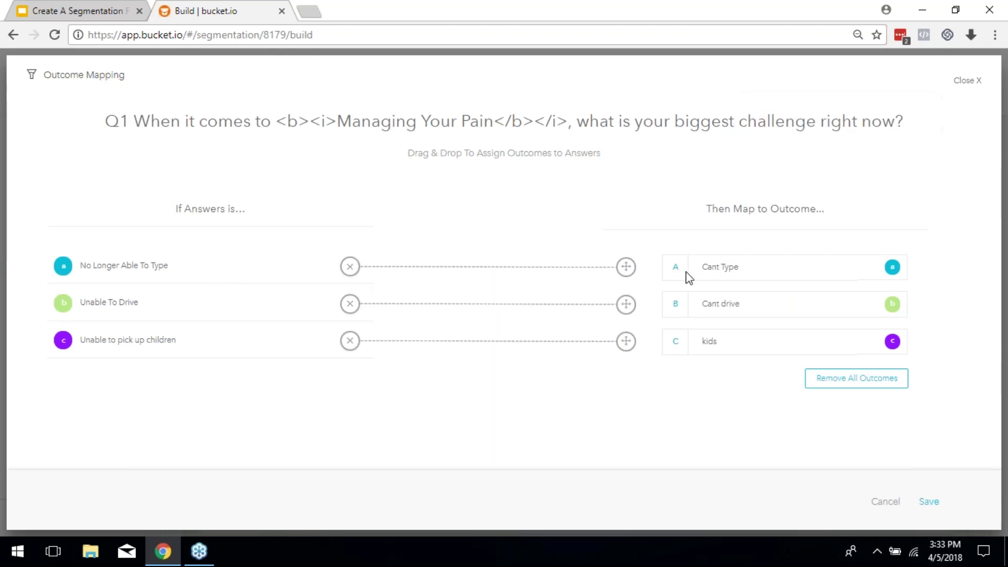
click(351, 268)
click(350, 305)
click(350, 341)
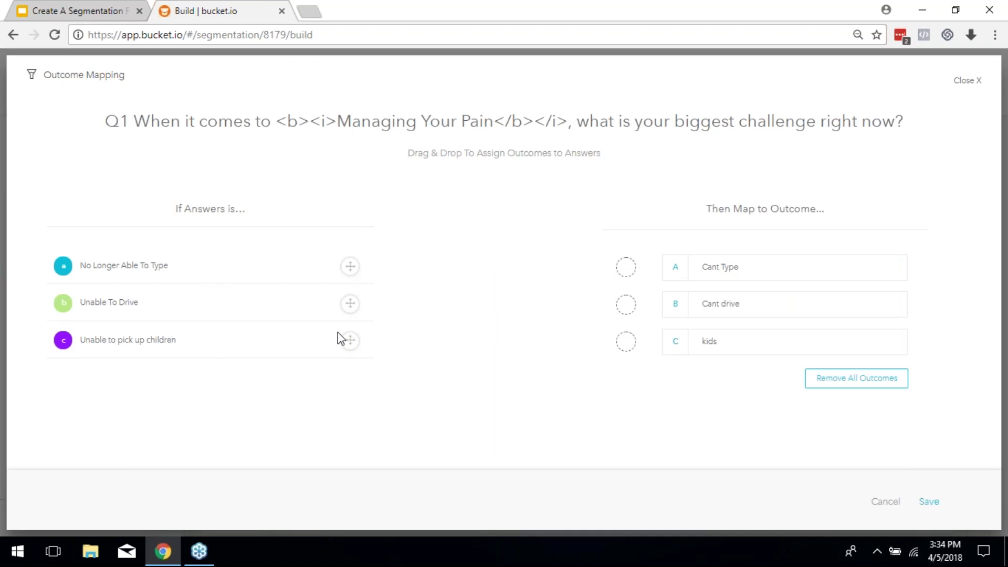
Map "No Longer Able To Type" to Cant Type, "Unable To Drive" to Cant drive and "Unable to pick up children" to kids, and save
drag(350, 267, 625, 266)
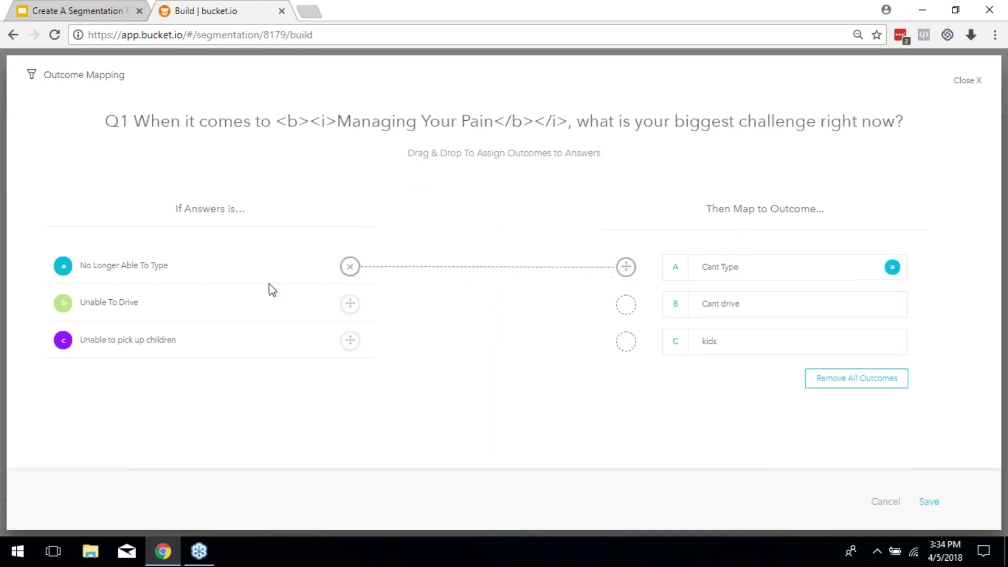
drag(351, 303, 625, 311)
drag(351, 340, 631, 346)
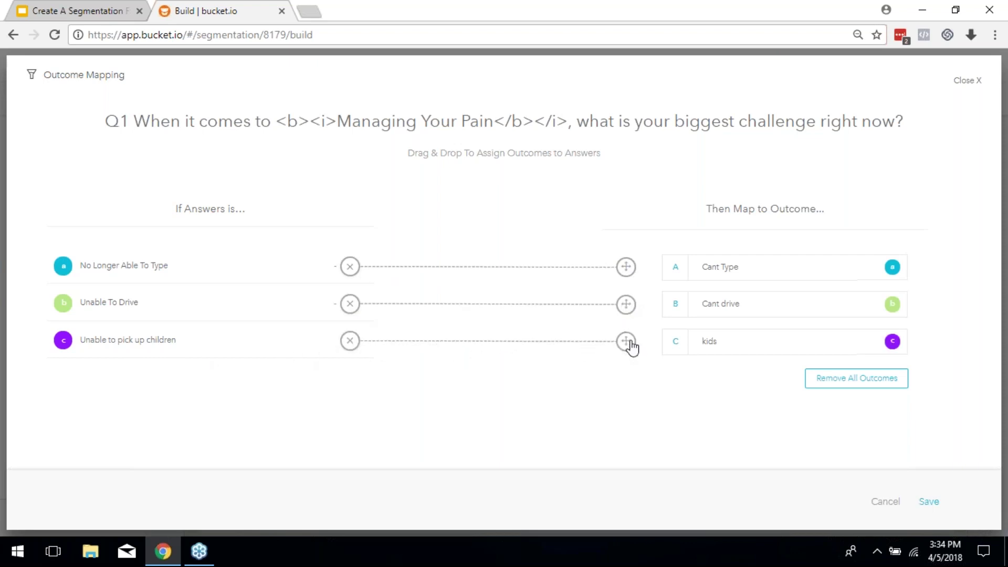
click(922, 503)
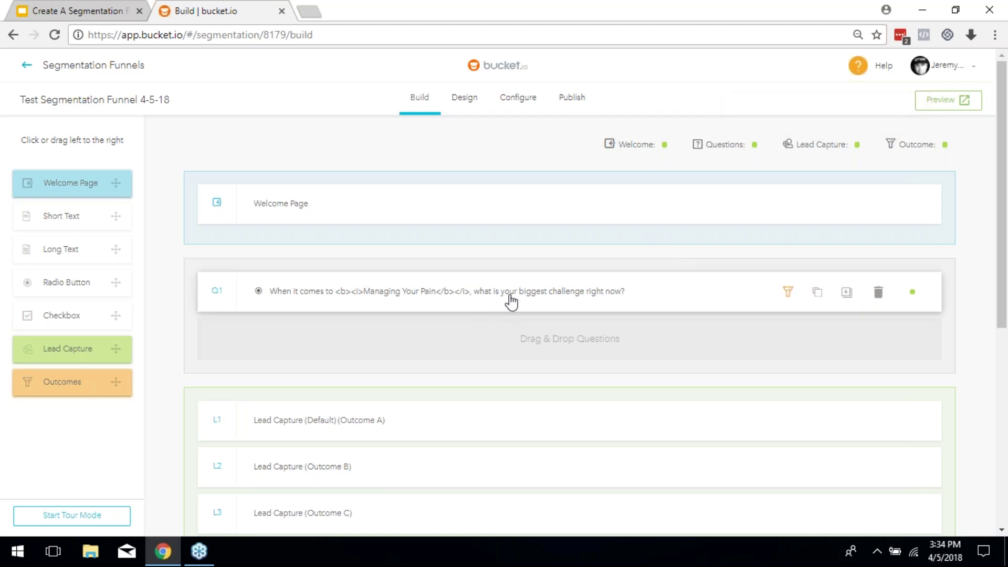
In the default lead capture page for Outcome A, replace the bold headline text with "Discover The Pain Relief For Your Typing...", keeping the bold tags
scroll(491, 329, down, 3)
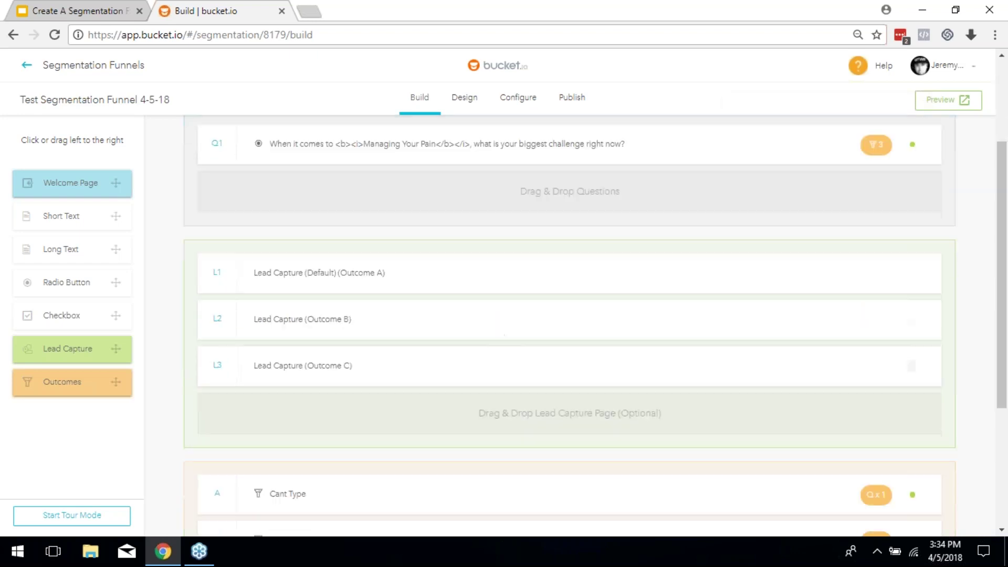
scroll(391, 335, down, 2)
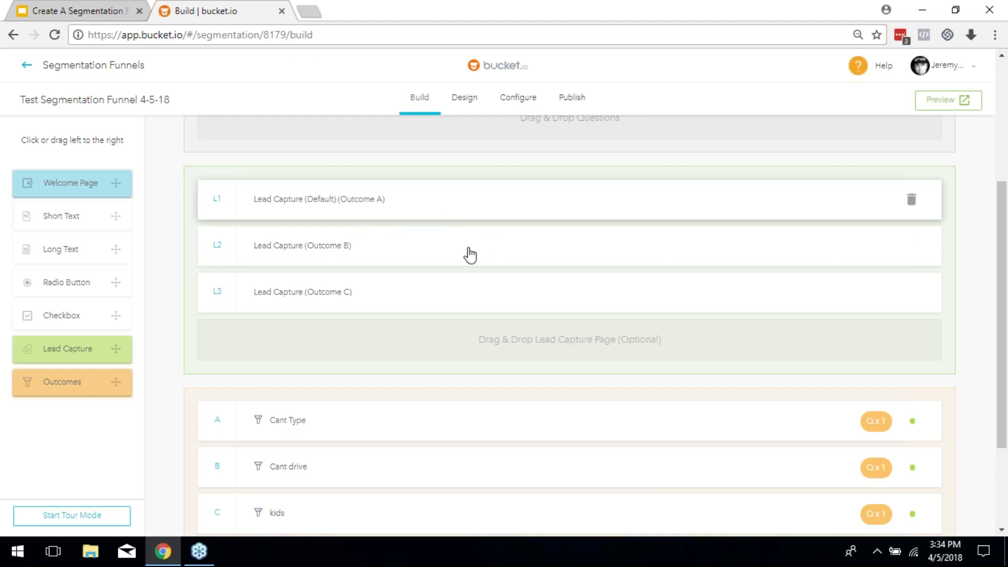
scroll(487, 286, up, 4)
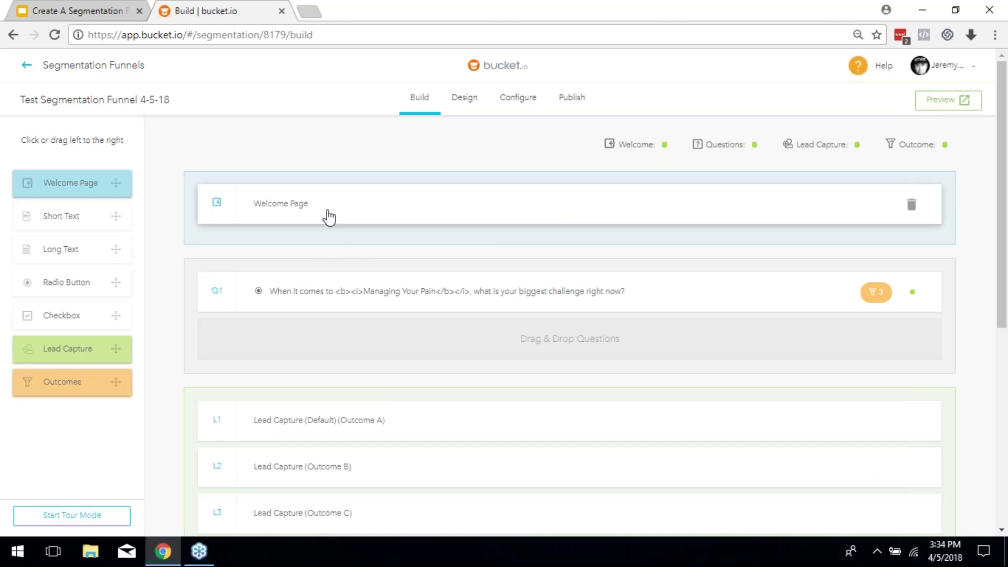
scroll(362, 236, down, 3)
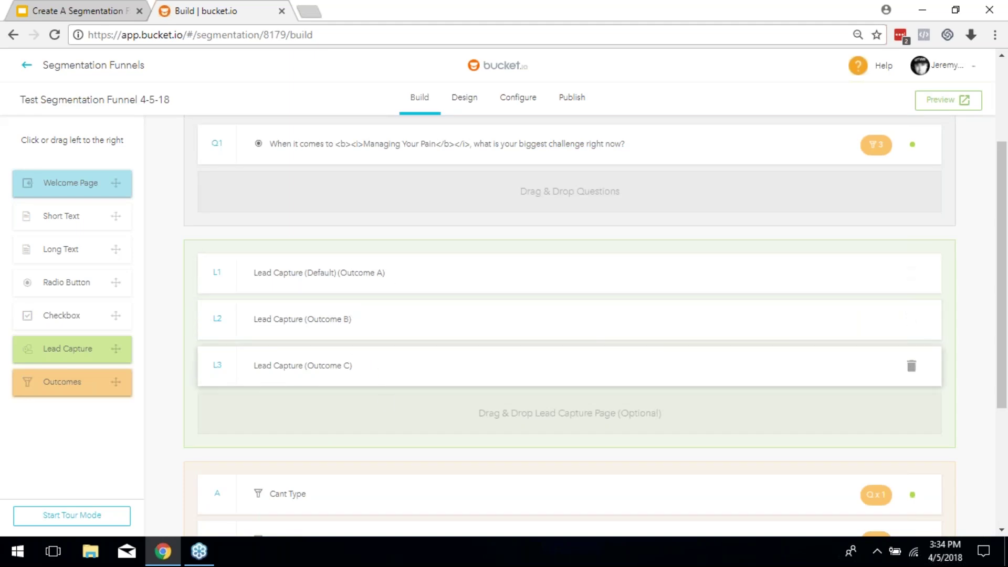
click(366, 275)
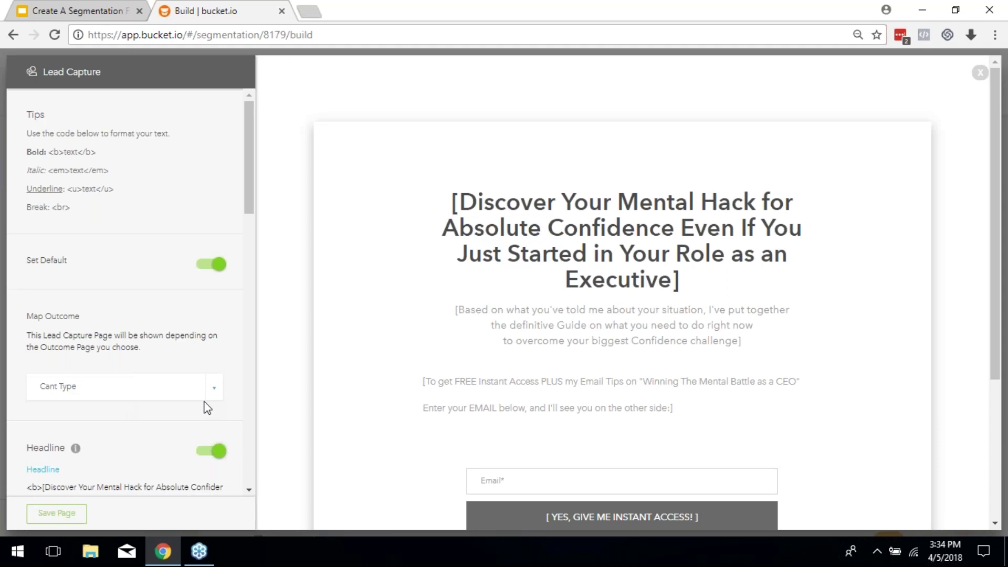
scroll(105, 362, down, 5)
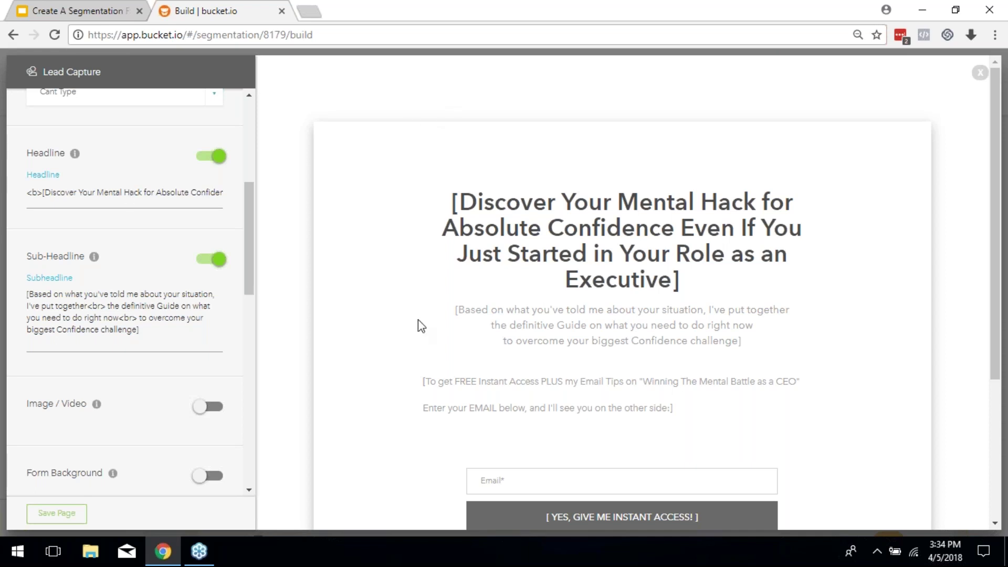
click(48, 193)
key(shift+Right)
key(shift+Right)
key(shift+Right)
key(shift+Right)
key(shift+Right)
key(shift+Right)
key(shift+Right)
key(shift+Right)
key(shift+Right)
key(shift+Right)
key(shift+Right)
key(shift+Right)
key(shift+Right)
key(shift+Right)
key(shift+Right)
key(shift+Right)
key(shift+Right)
key(shift+Right)
key(shift+Right)
key(shift+Right)
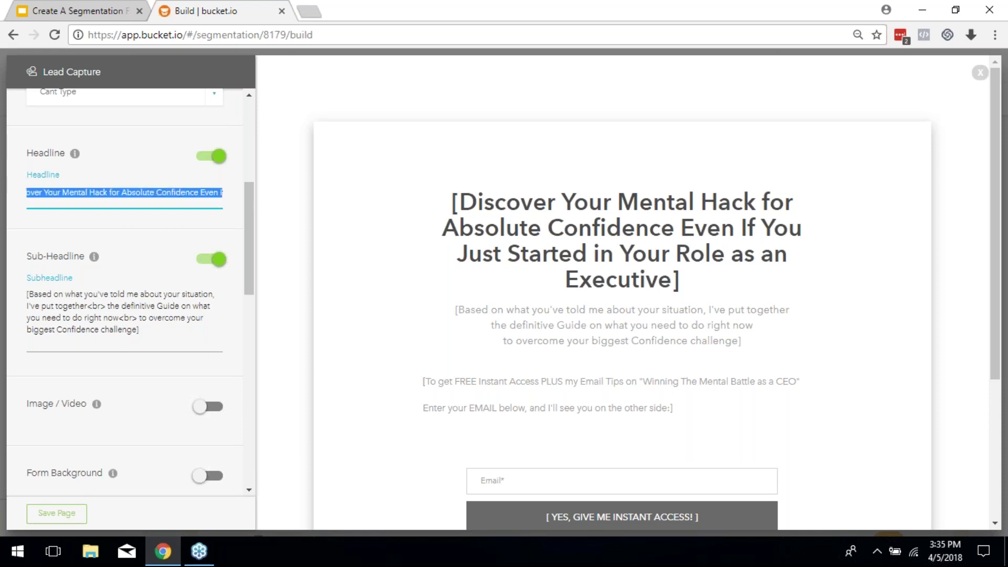
key(shift+Right)
key(shift+Right)
key(shift+Right)
key(shift+Right)
key(shift+Right)
key(shift+Right)
key(shift+Right)
key(shift+Right)
key(shift+Right)
key(shift+Right)
key(shift+Right)
key(shift+Right)
key(shift+Right)
key(shift+Right)
key(shift+Right)
key(shift+Right)
key(shift+Right)
key(shift+Right)
key(shift+Right)
key(shift+Right)
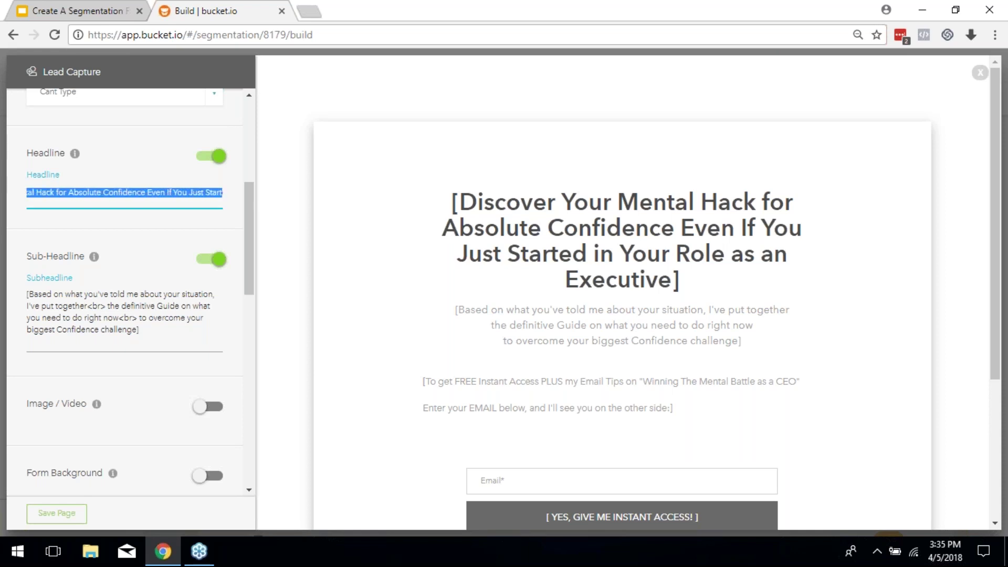
key(shift+Right)
key(shift+Right)
key(shift+Right)
key(shift+Right)
key(shift+Right)
key(shift+Right)
key(shift+Right)
key(shift+Right)
key(shift+Right)
key(shift+Right)
key(shift+Right)
key(shift+Right)
key(shift+Right)
key(shift+Right)
key(shift+Right)
key(shift+Right)
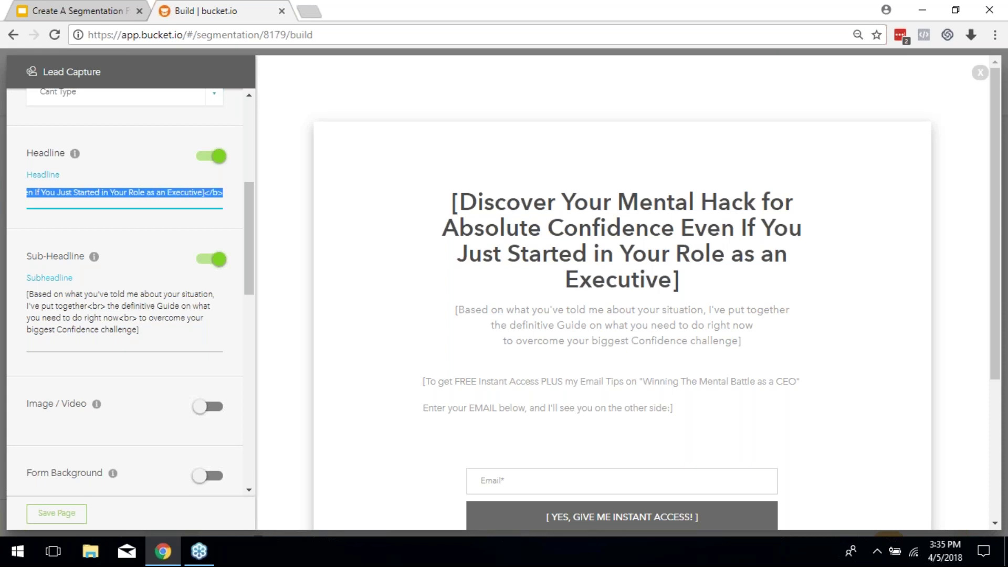
shift+click(205, 193)
text(DI)
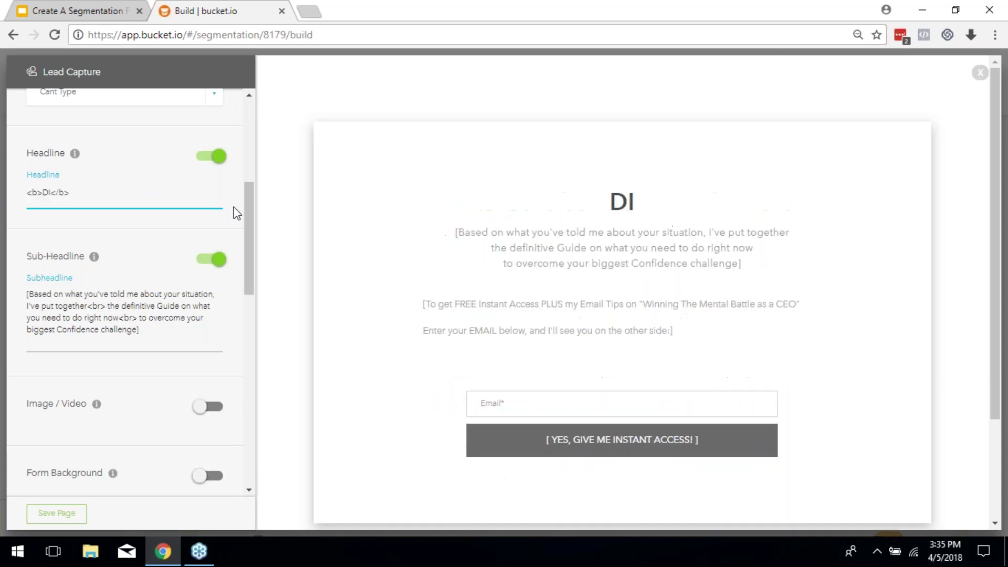
key(BackSpace)
text(iscover)
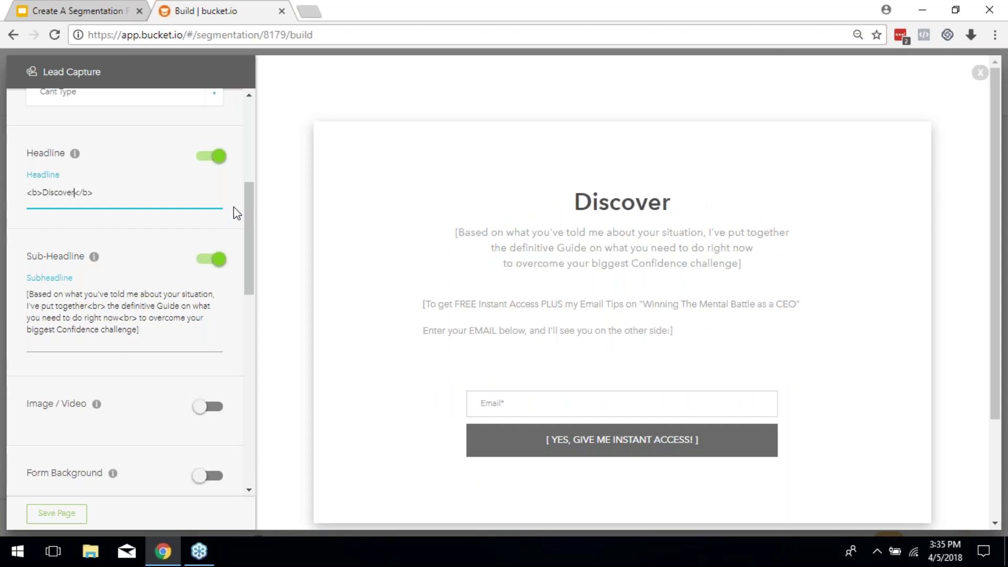
text( The )
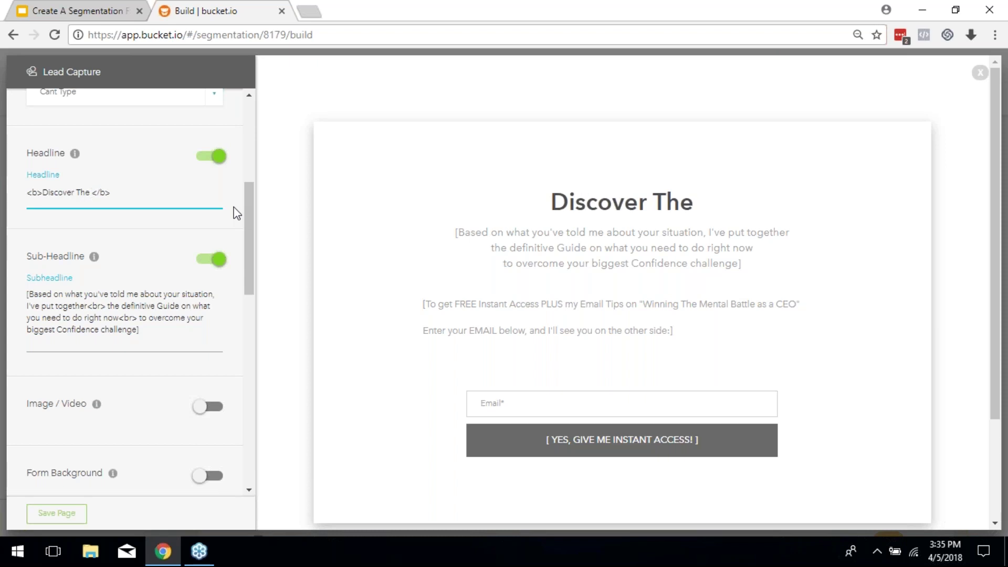
text(Pain Rei)
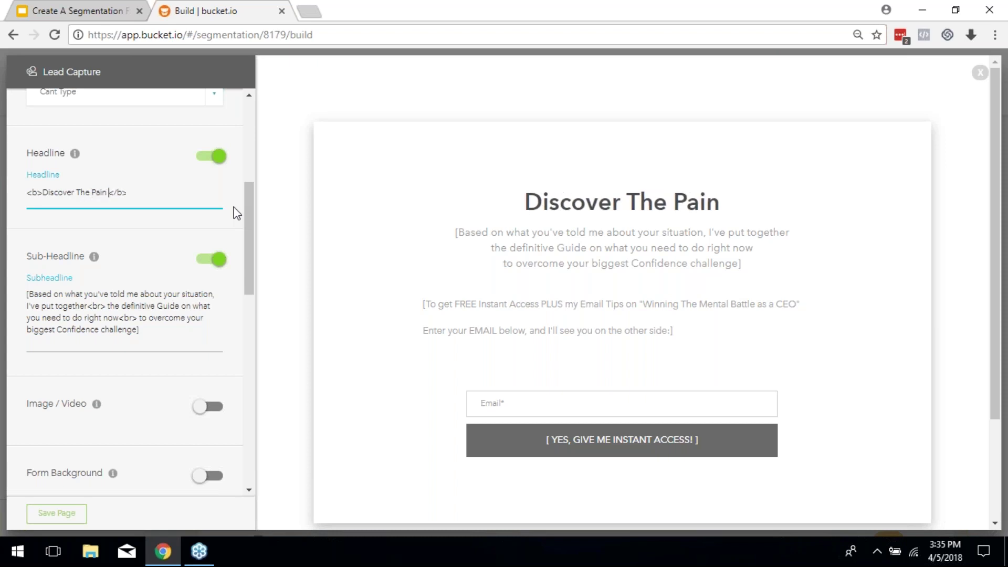
key(BackSpace)
text(lief For Your Typing)
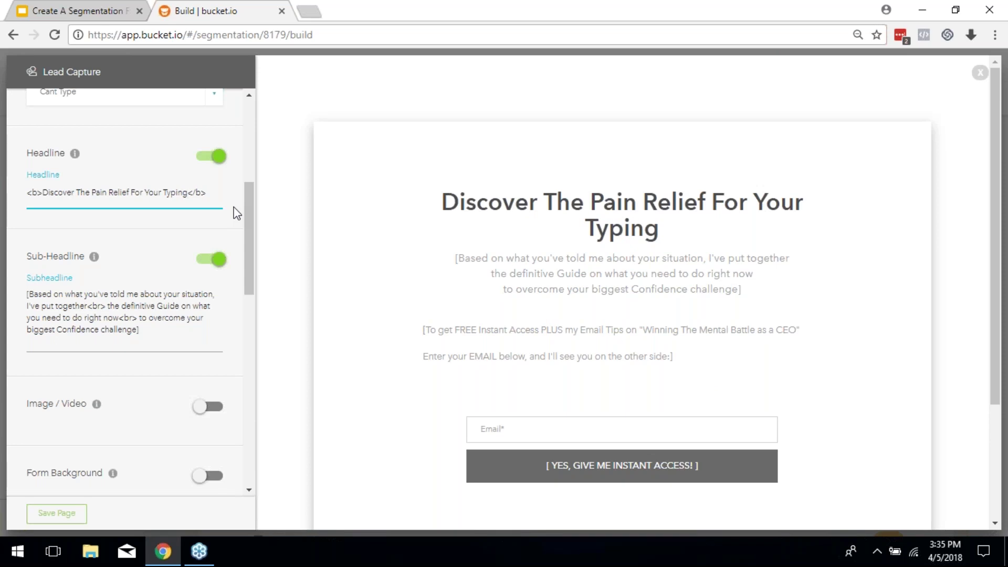
text(...)
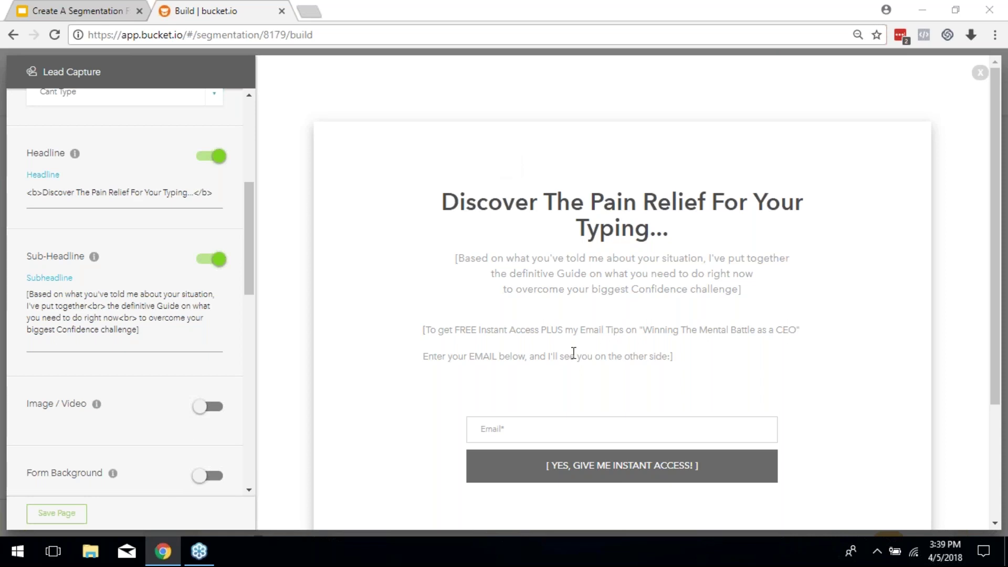
Enable the Name and Phone fields on the lead capture form
scroll(208, 412, down, 2)
scroll(142, 430, down, 10)
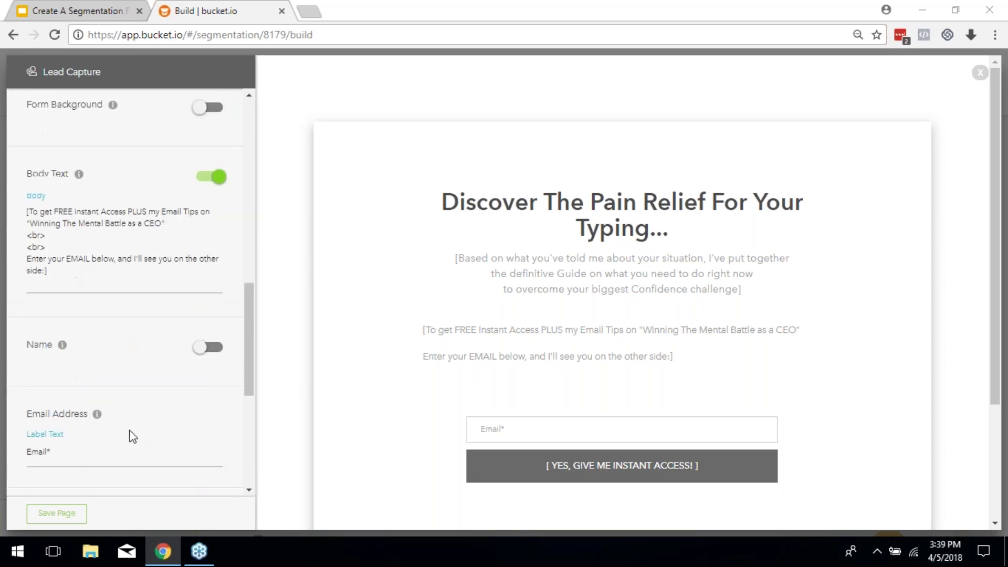
click(211, 201)
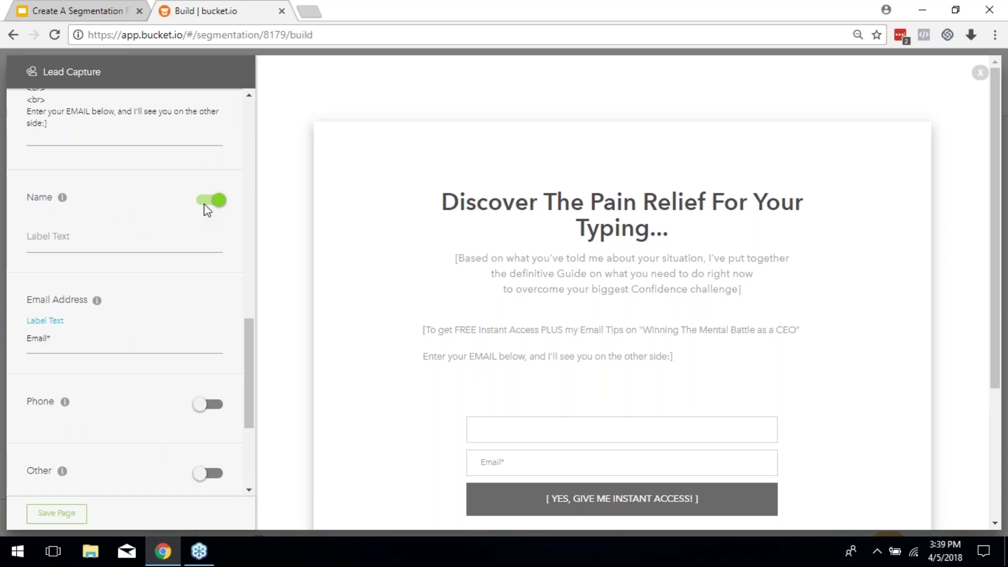
scroll(204, 237, down, 2)
click(213, 331)
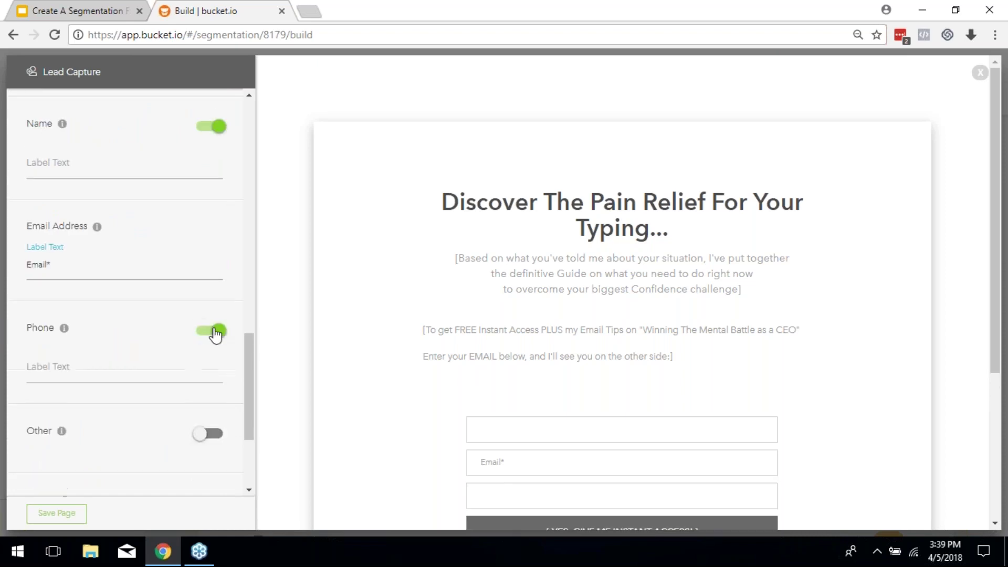
Enable the Other field on the lead capture form and label it "How Many Years Have You Been Hurting?"
scroll(214, 346, down, 2)
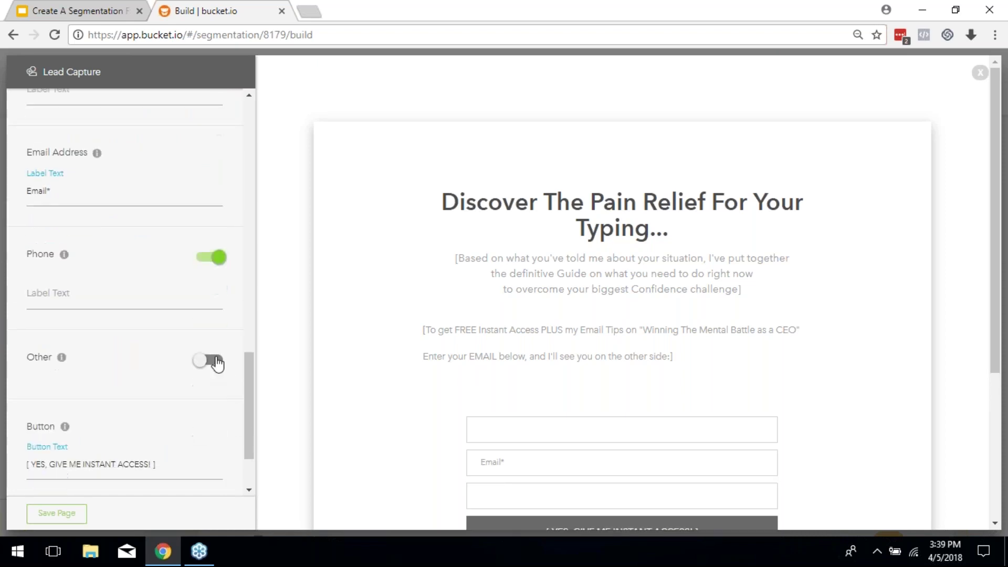
click(213, 362)
click(124, 400)
scroll(140, 400, down, 2)
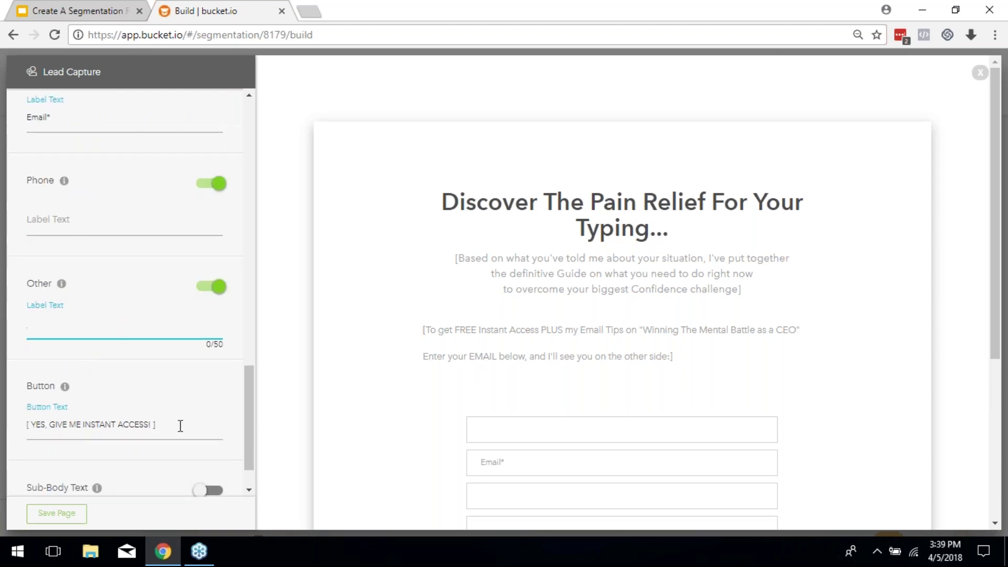
text(How Many Years Have You Been Hurting?)
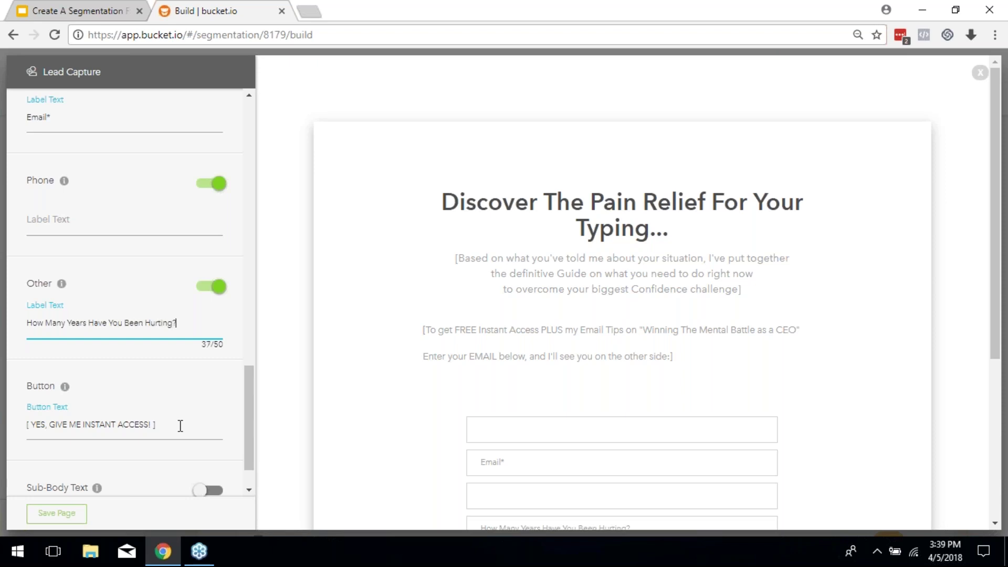
Review the lead capture form's settings and preview, and save the page
scroll(533, 513, down, 2)
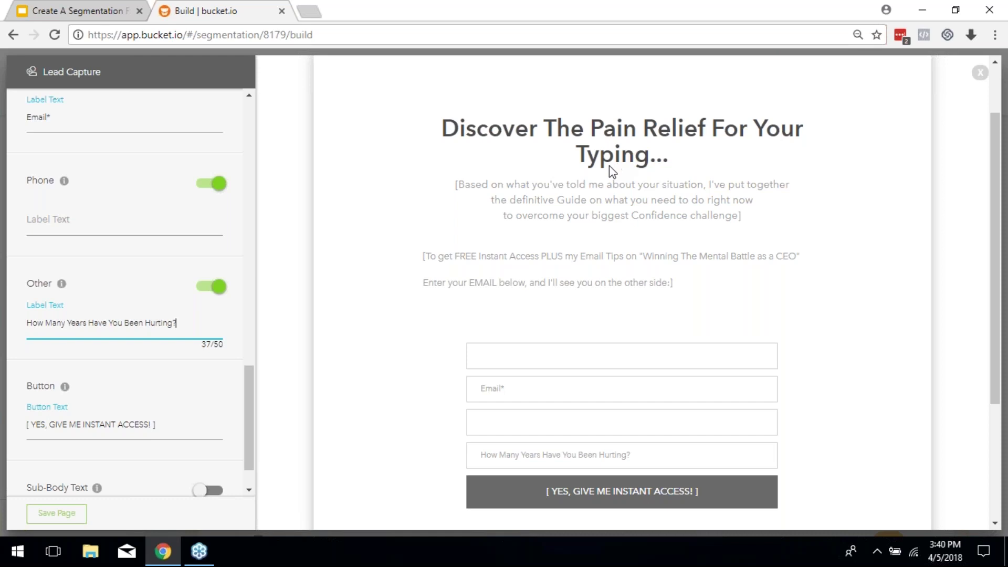
scroll(87, 283, up, 3)
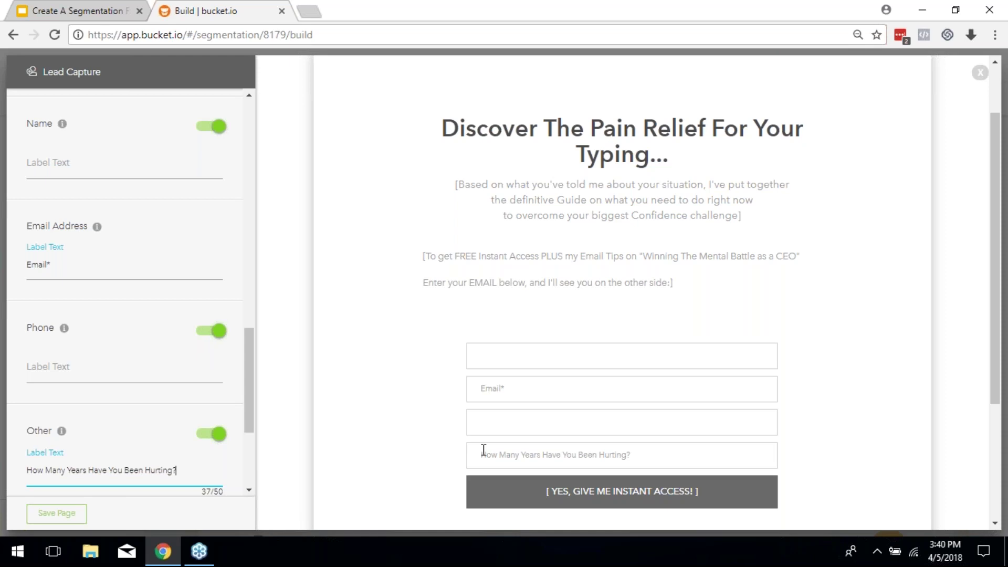
scroll(698, 378, up, 2)
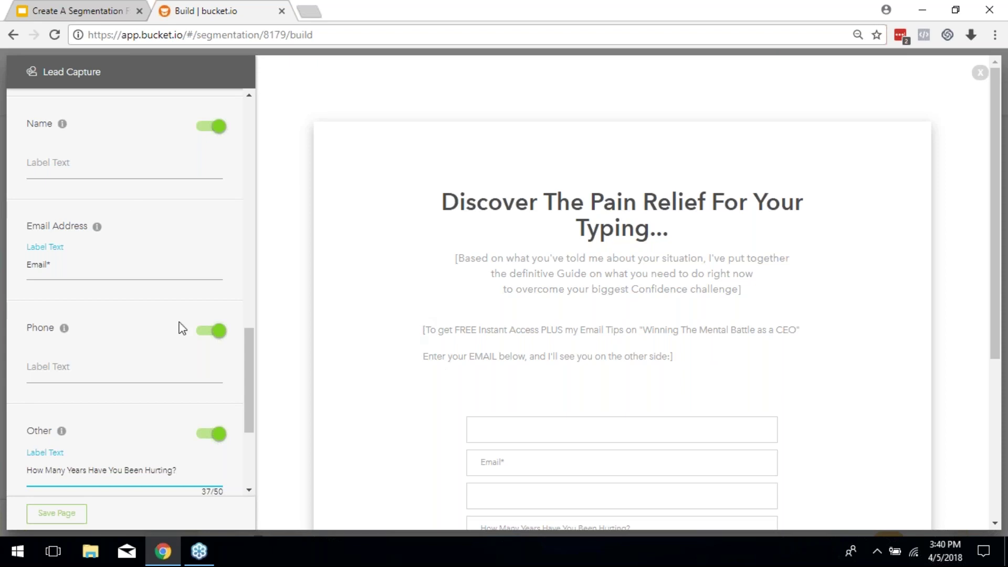
scroll(220, 282, down, 2)
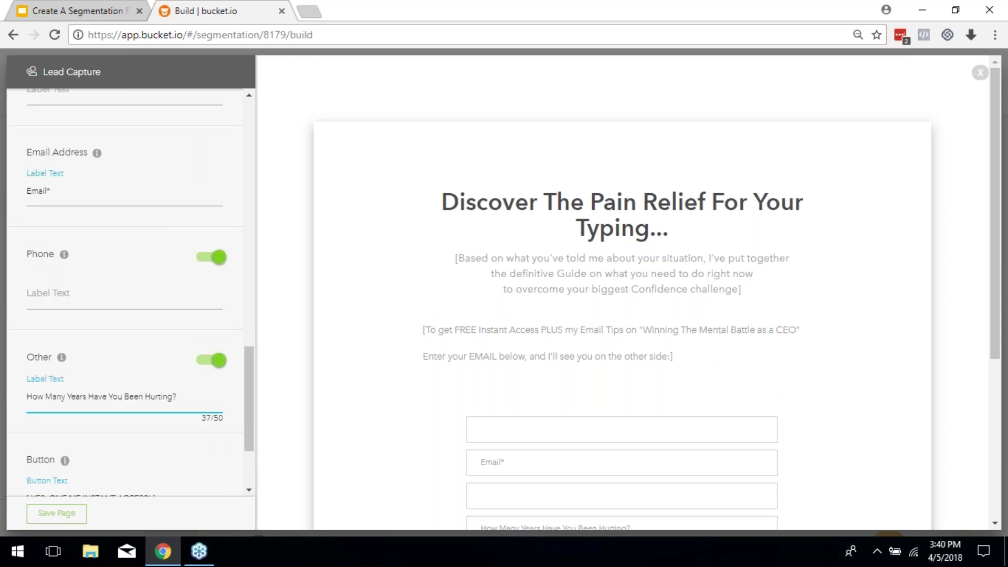
scroll(160, 243, up, 2)
scroll(160, 243, down, 5)
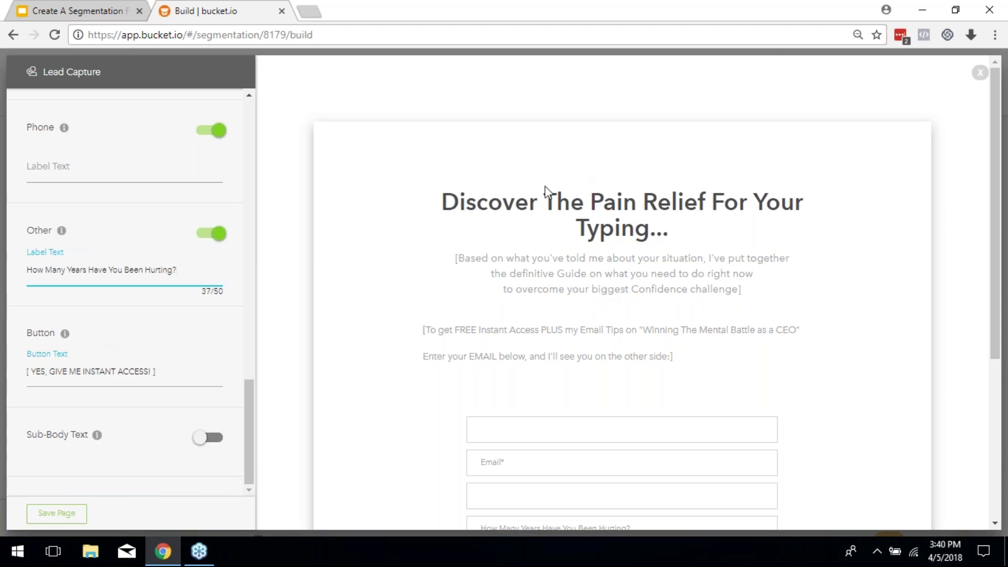
click(50, 515)
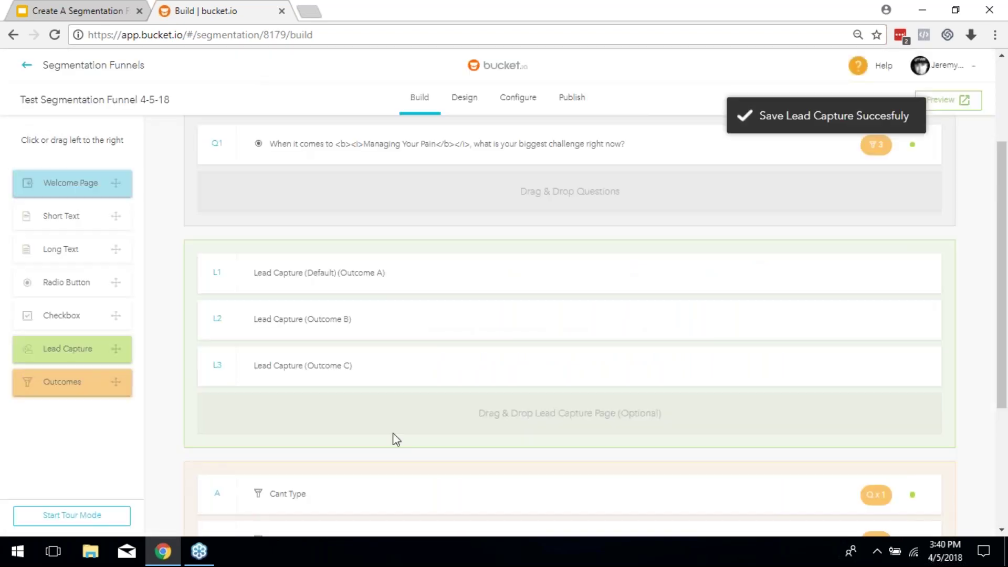
Look over the funnel's lead captures and outcomes, and switch to the "Create A Segmentation Funnel" presentation in Google Slides
scroll(418, 430, down, 3)
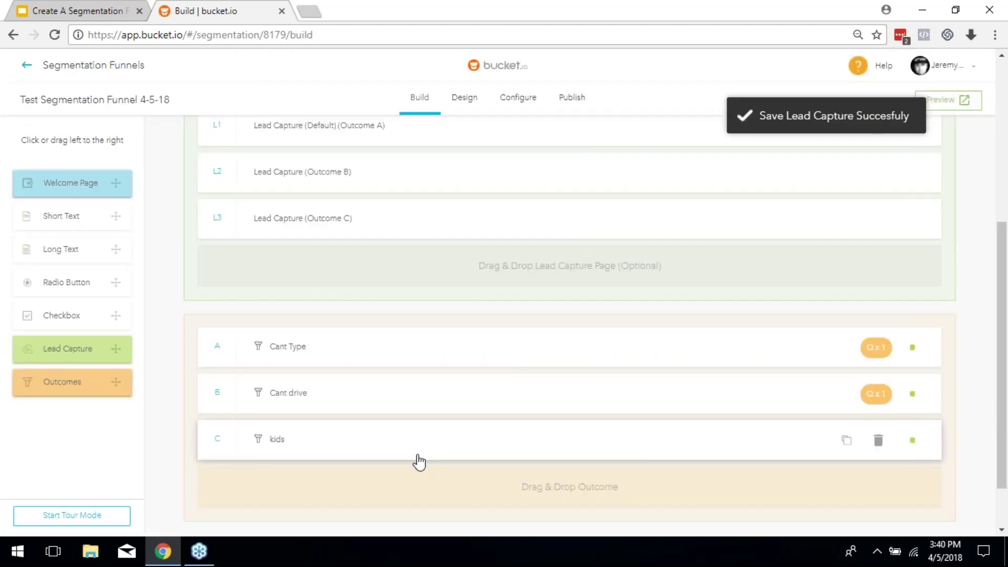
scroll(404, 453, up, 4)
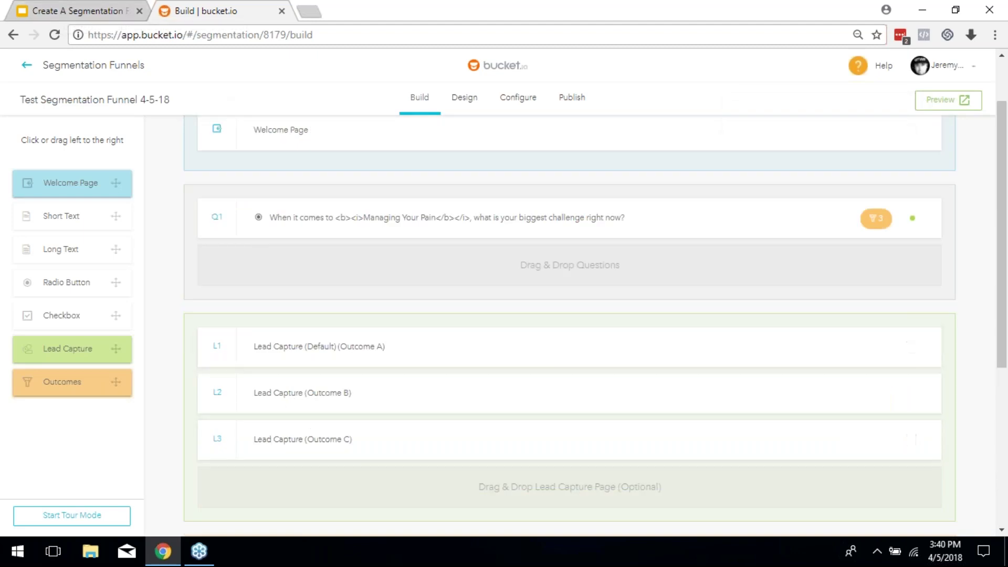
click(74, 10)
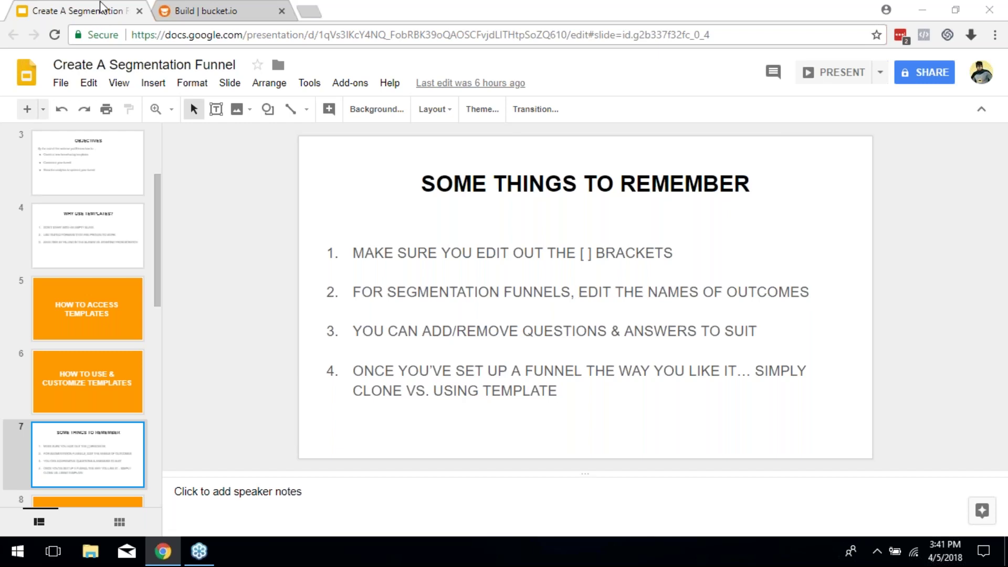
Switch to bucket.io, remove the logo image from the header in the funnel's design, and save the changes
click(212, 9)
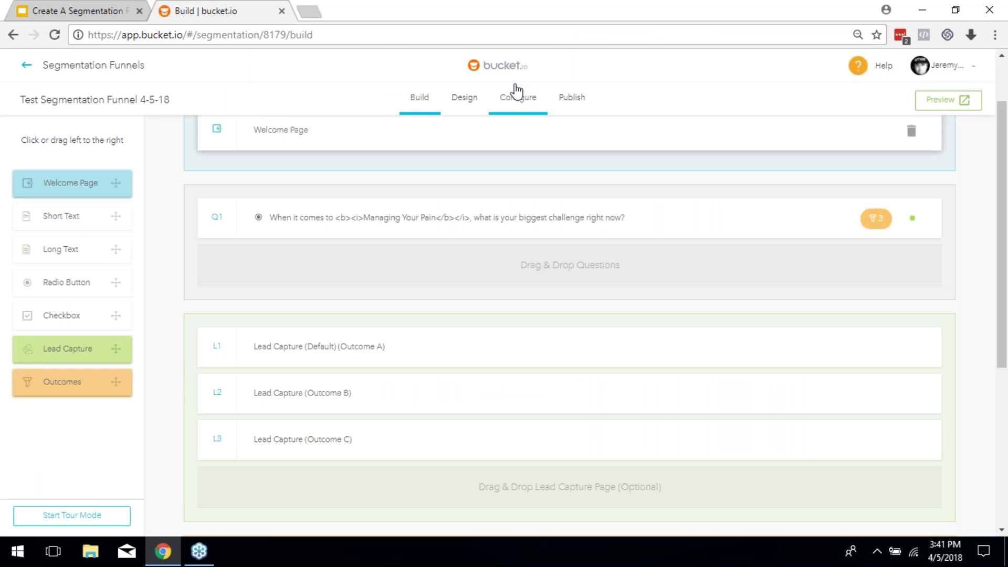
click(464, 98)
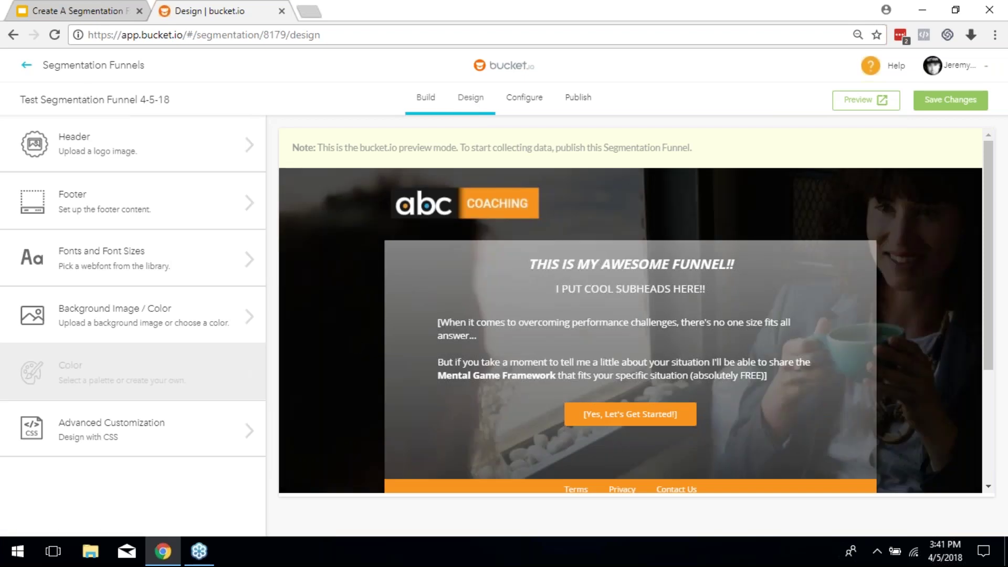
click(119, 140)
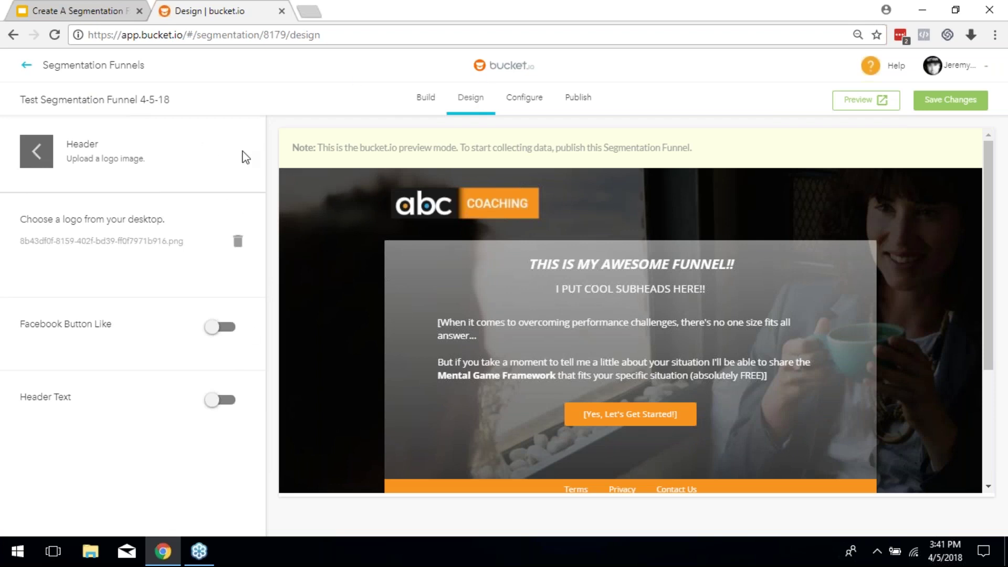
click(239, 243)
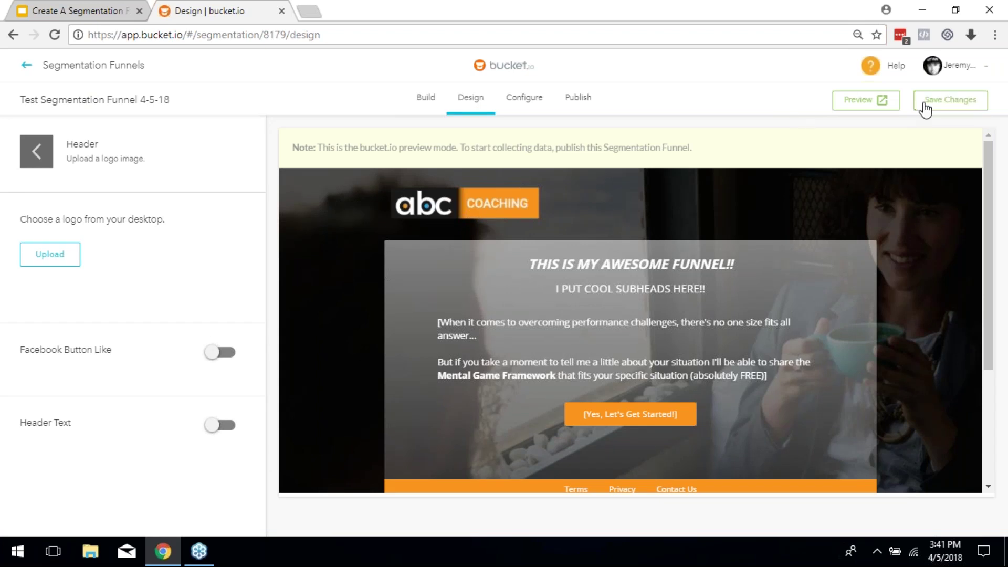
click(921, 108)
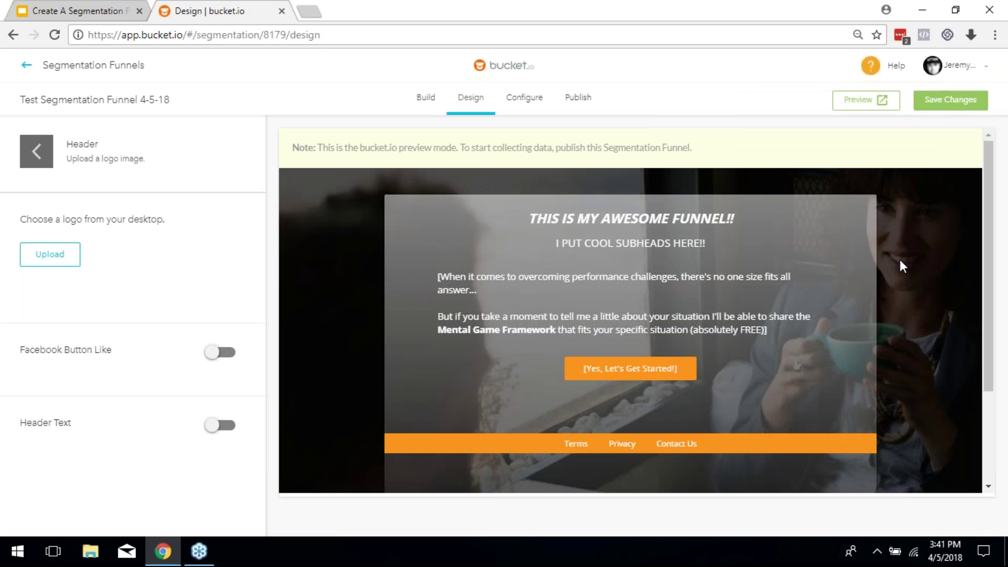
Look over the rest of the welcome page preview and the Background Image / Color settings
scroll(893, 342, down, 3)
click(42, 152)
click(138, 318)
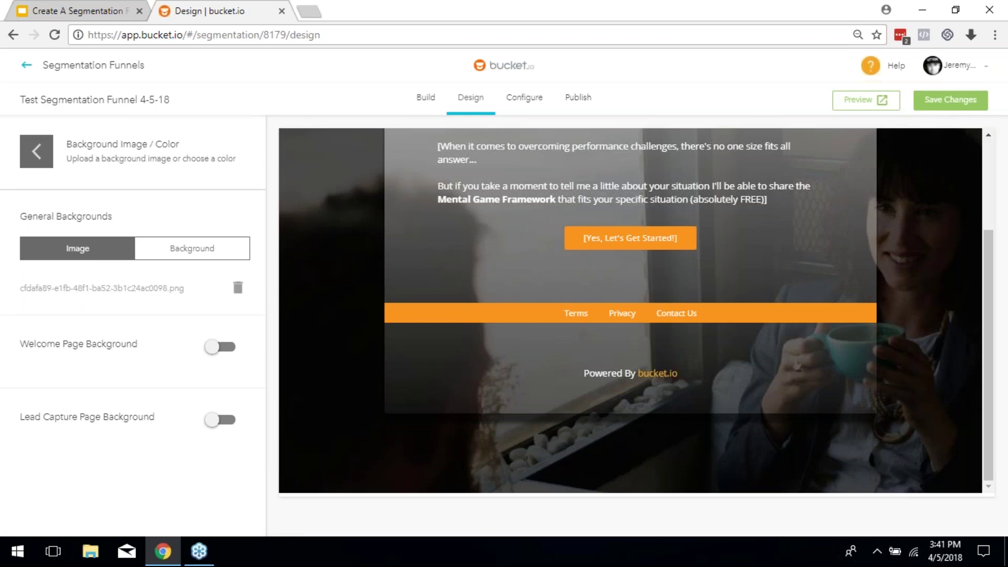
click(36, 152)
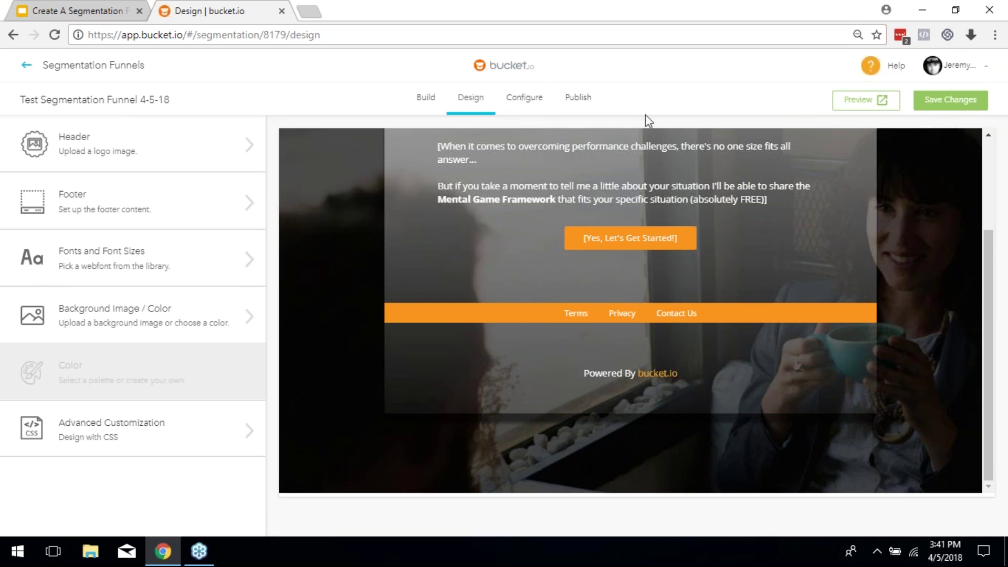
Open the General Questions topic in the Bucket.io Support Center, search the knowledge base for "logo", and look through the results
click(895, 67)
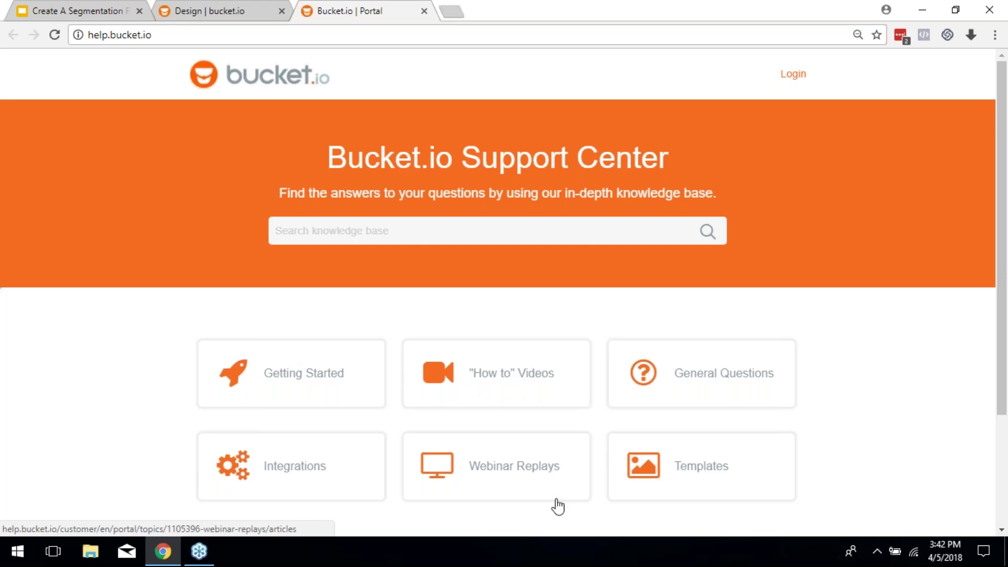
click(701, 386)
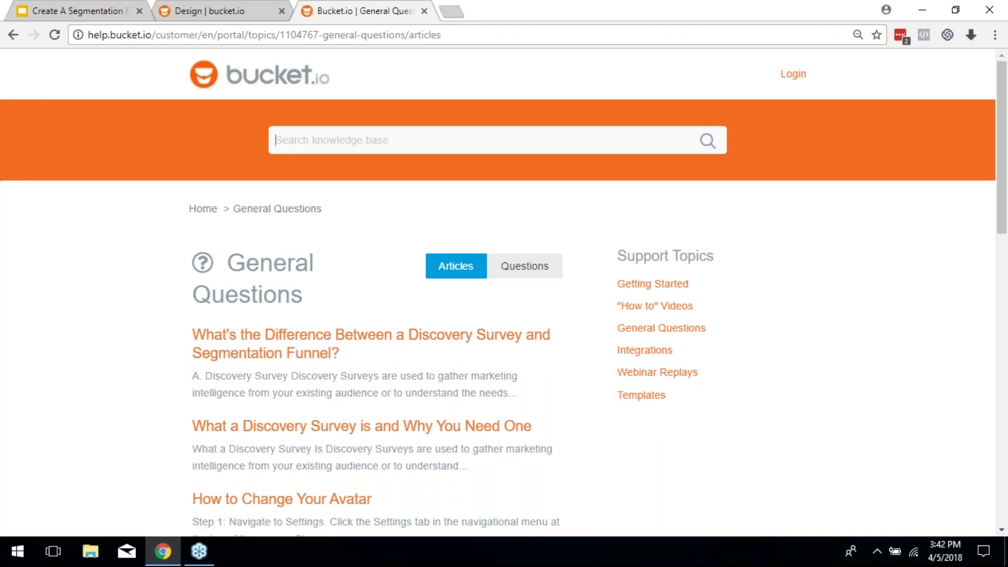
text(logo)
key(Return)
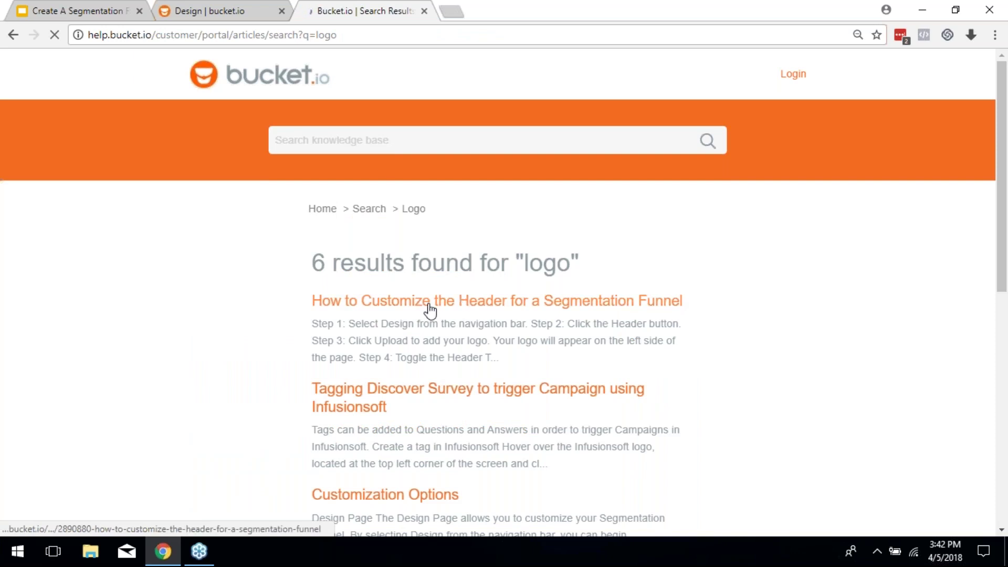
scroll(502, 368, down, 7)
scroll(504, 357, up, 8)
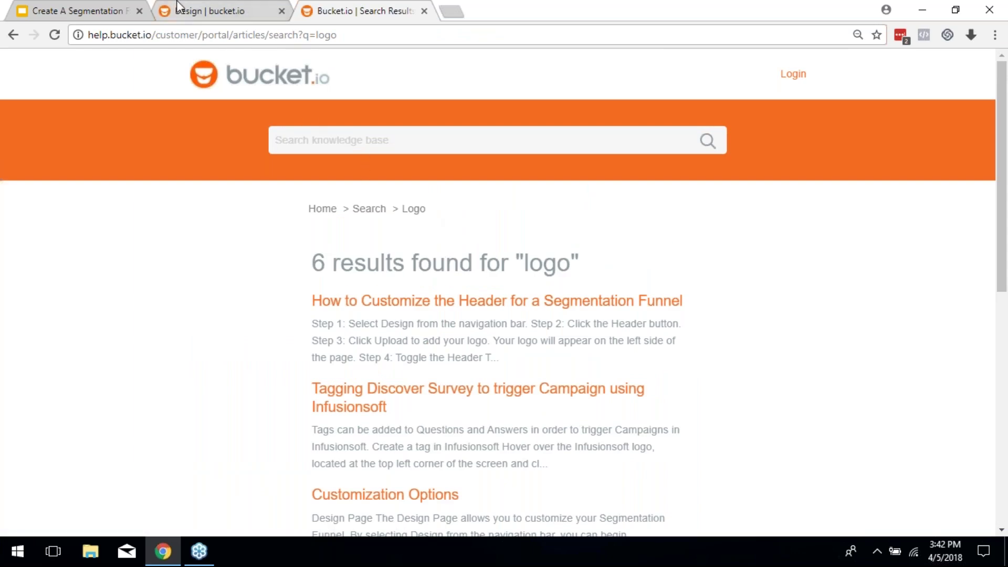
Reopen the Support Center from the funnel's help link, examine its topics and contact options, and return to the funnel's design
click(218, 6)
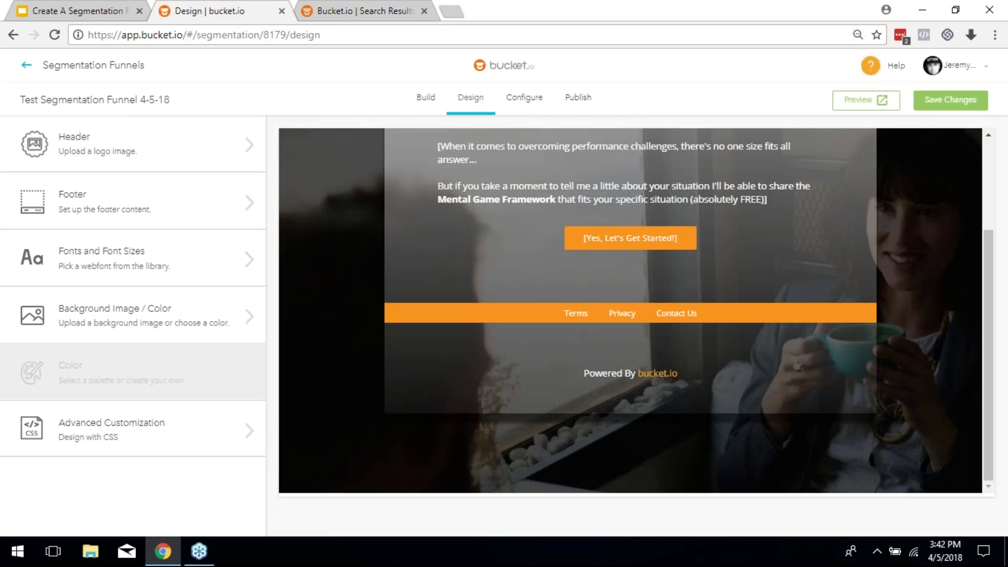
click(896, 66)
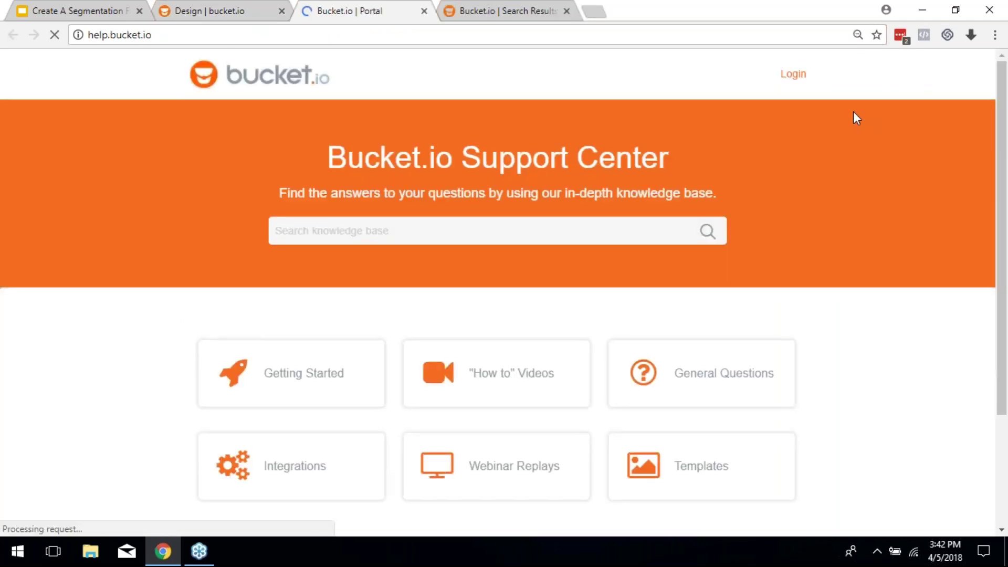
scroll(706, 182, down, 3)
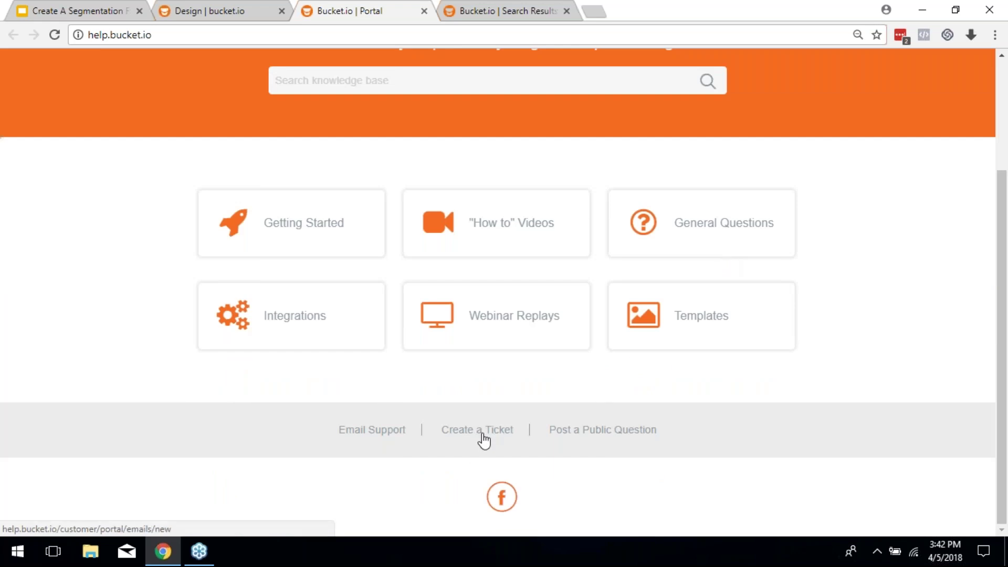
scroll(483, 441, up, 3)
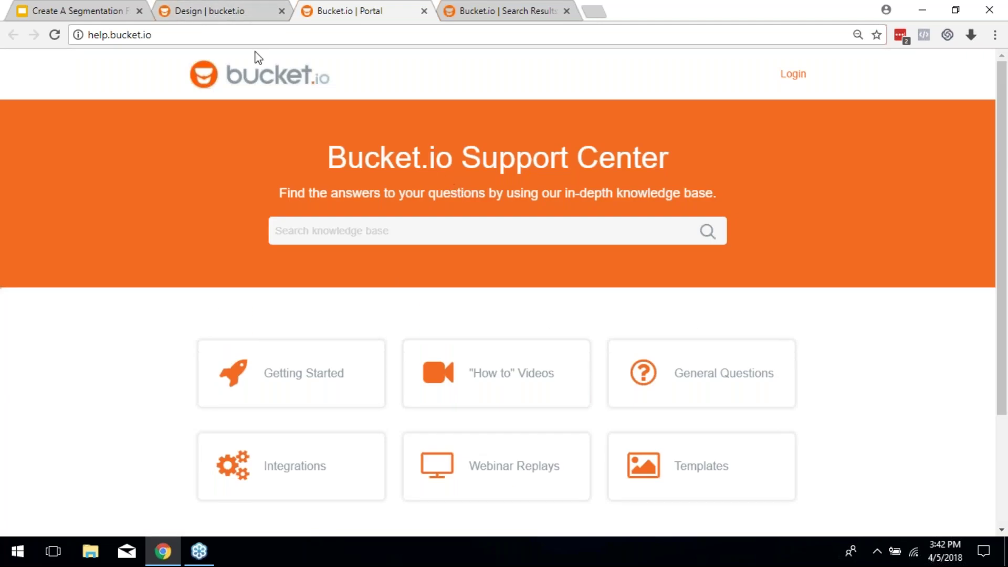
click(202, 16)
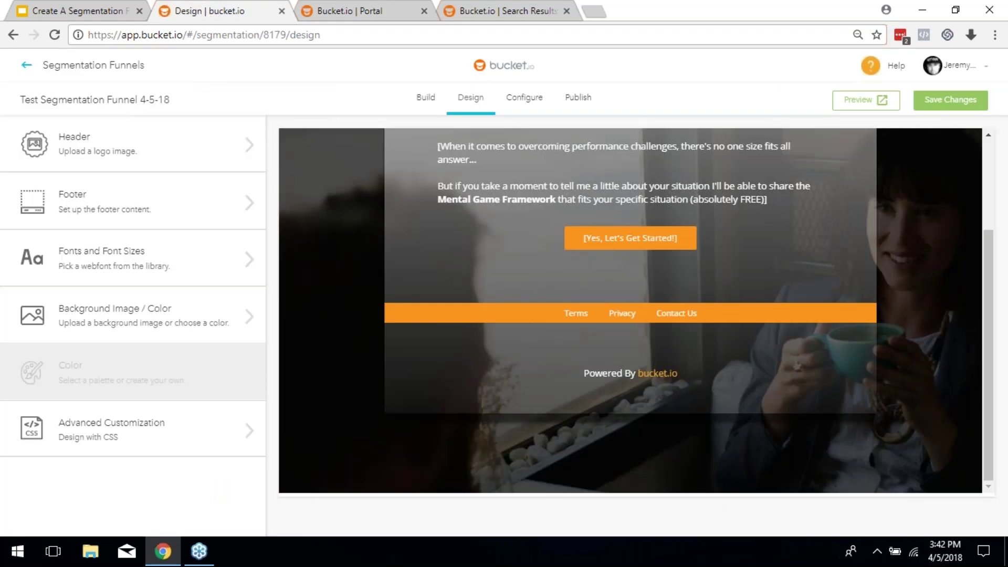
Consult the "Some Things To Remember" slide in Google Slides and browse the list of existing segmentation funnels in bucket.io
click(71, 12)
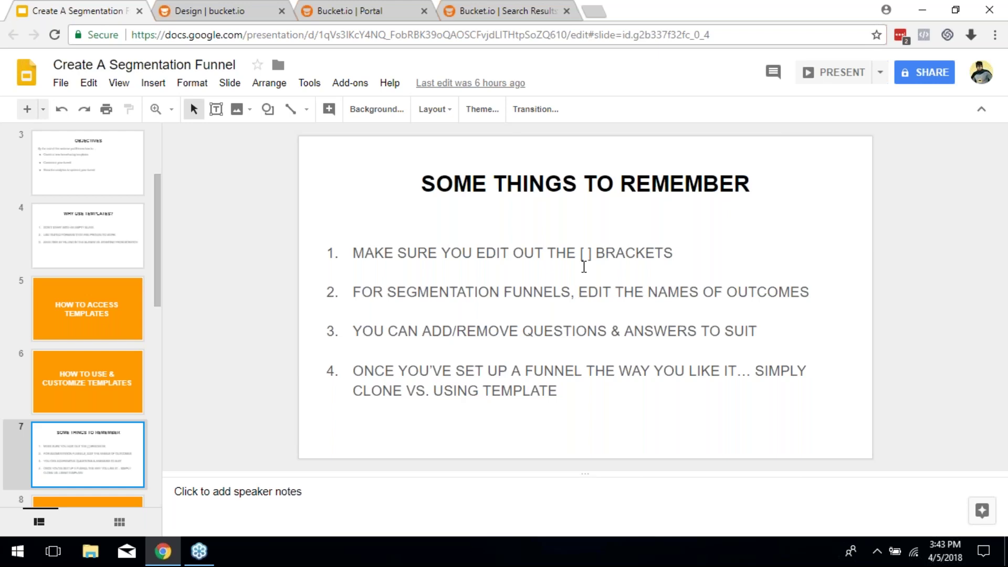
click(186, 11)
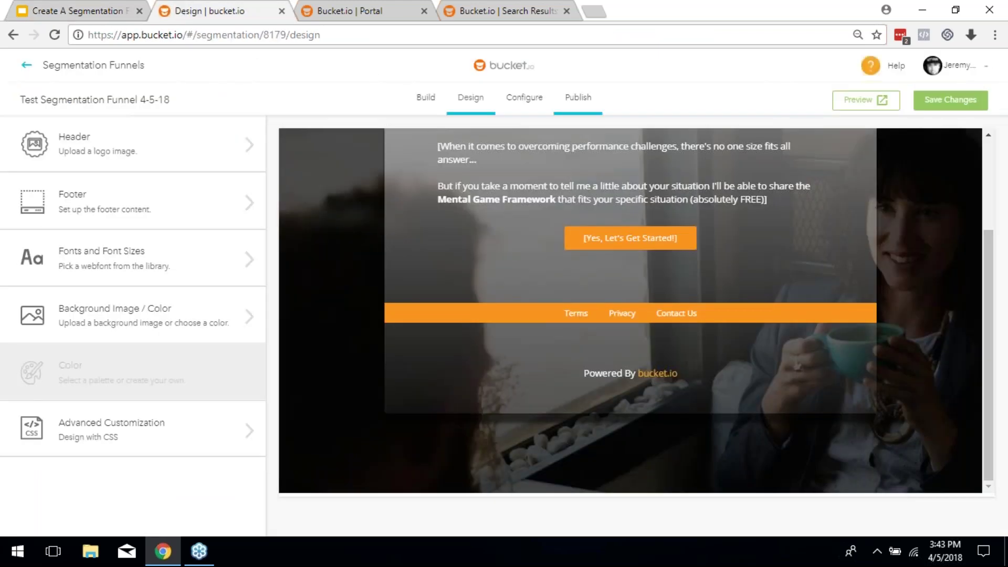
click(100, 65)
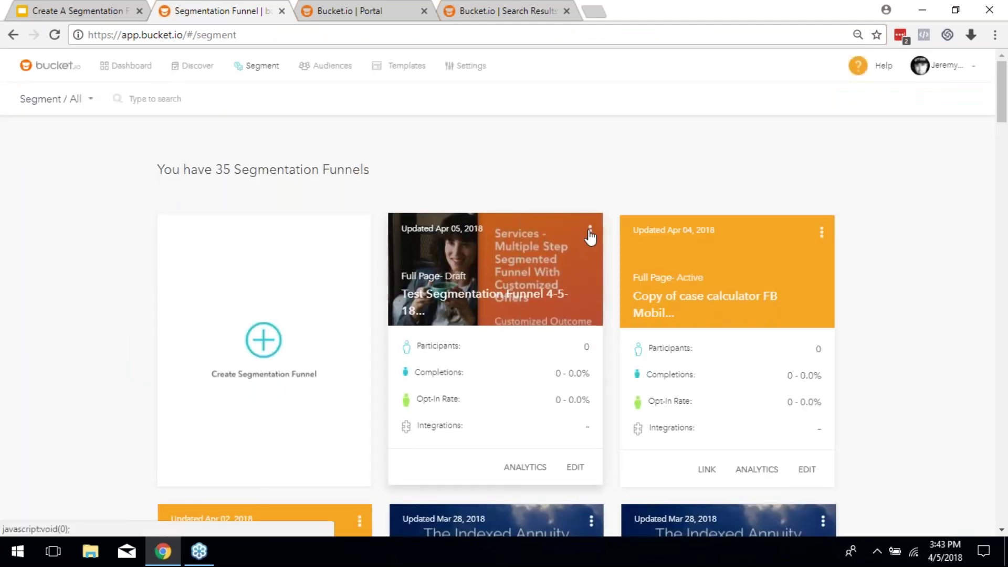
scroll(578, 320, down, 1)
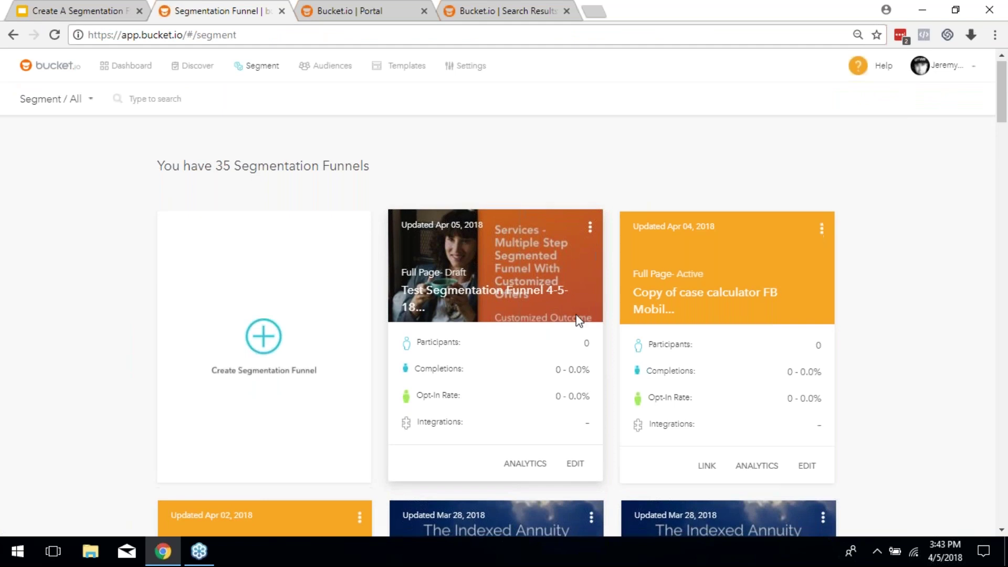
scroll(578, 319, down, 6)
scroll(582, 241, down, 2)
scroll(294, 370, down, 3)
scroll(668, 373, up, 9)
scroll(666, 400, up, 3)
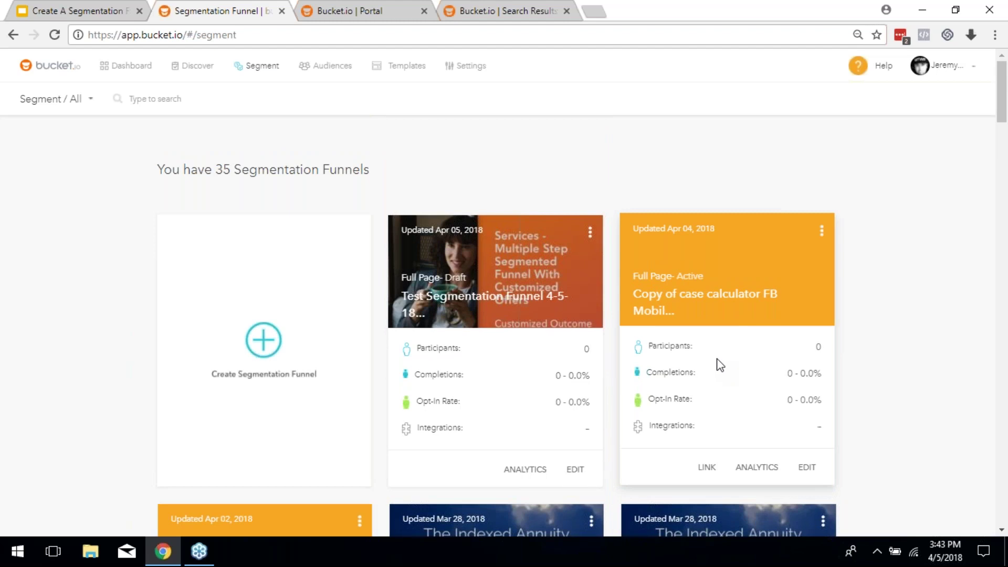
scroll(719, 366, down, 3)
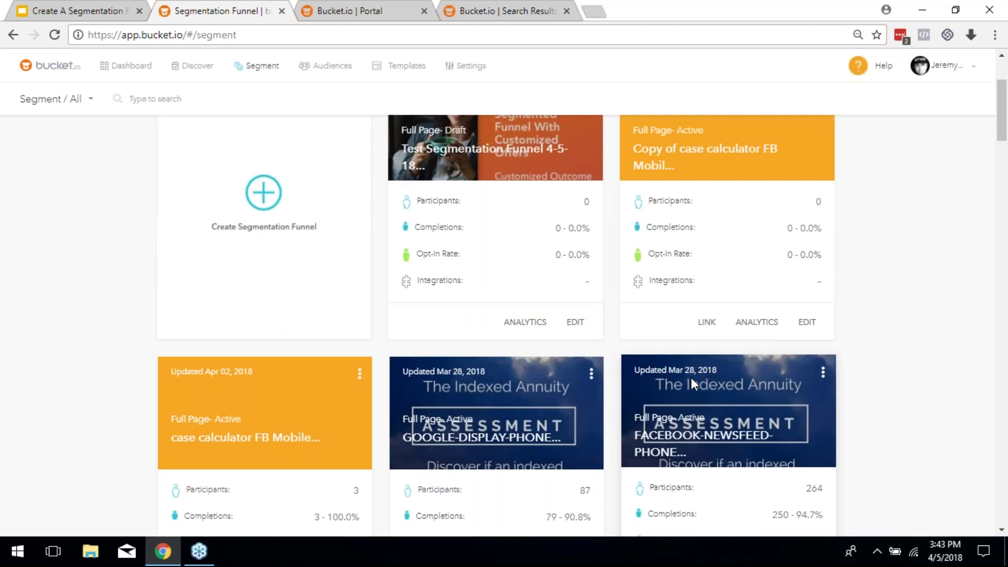
scroll(691, 377, up, 3)
scroll(840, 431, down, 3)
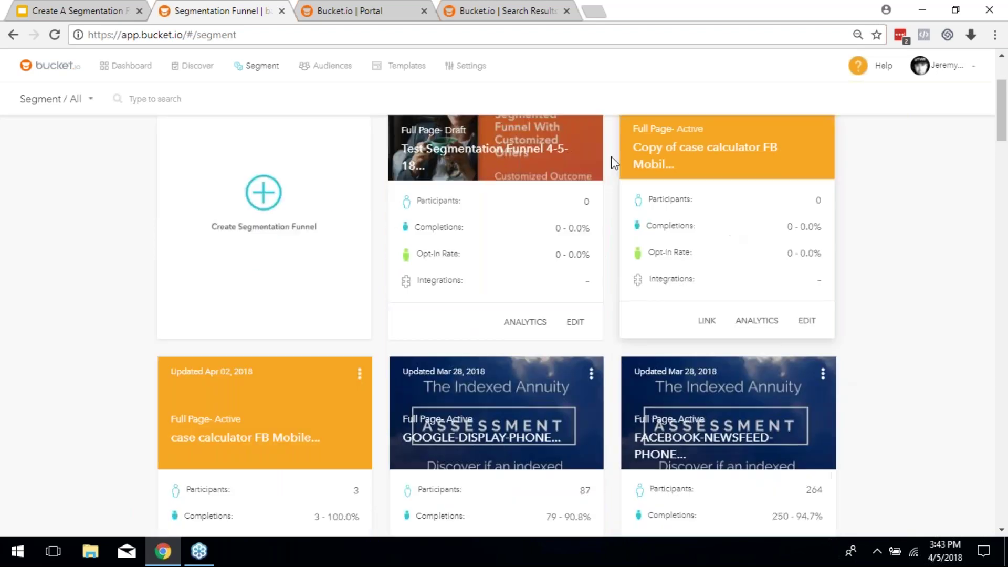
scroll(638, 252, up, 3)
Clone "Test Segmentation Funnel 4-5-18", open the copy for editing, and look over its build page
click(591, 230)
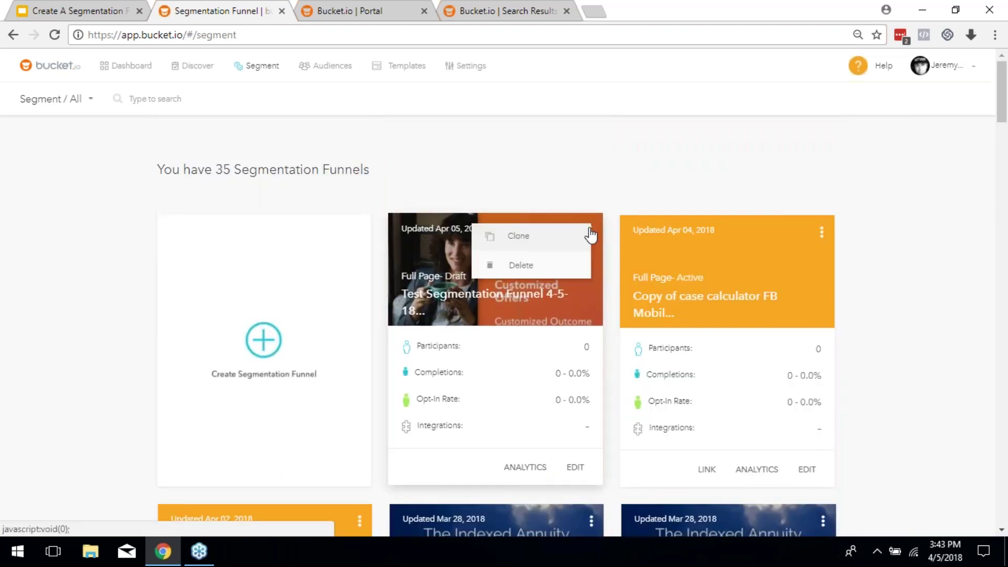
click(543, 245)
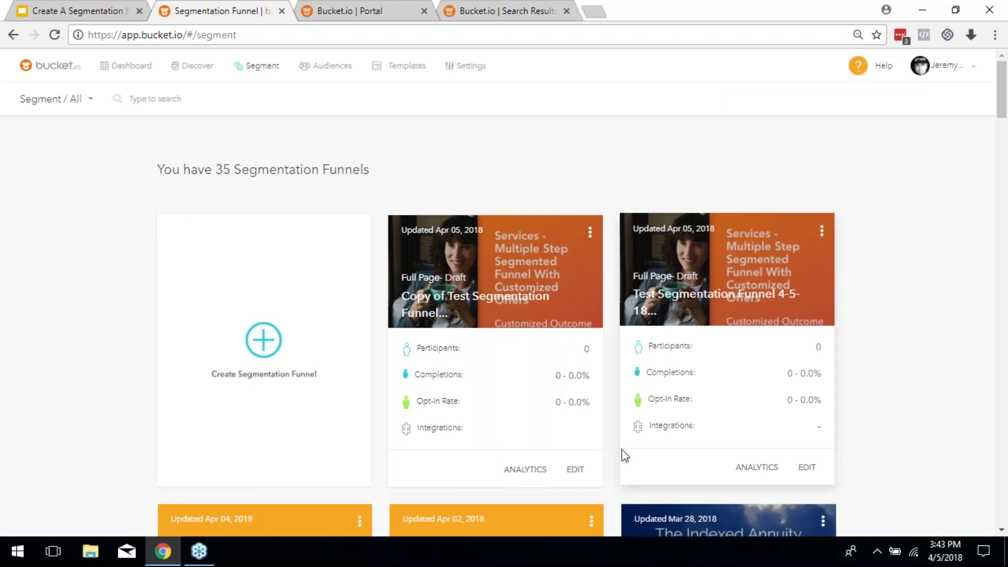
click(582, 473)
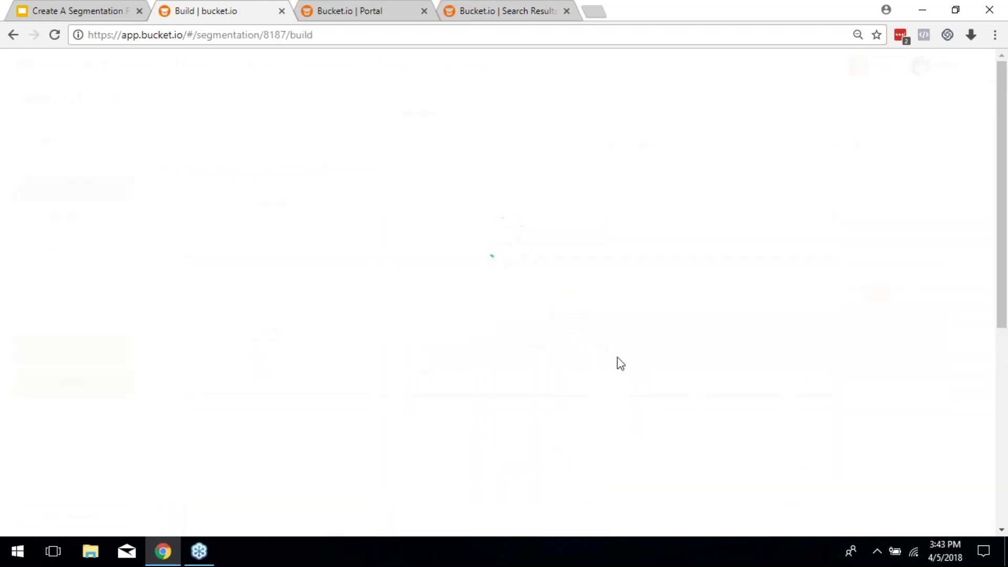
scroll(570, 289, down, 7)
scroll(368, 394, up, 7)
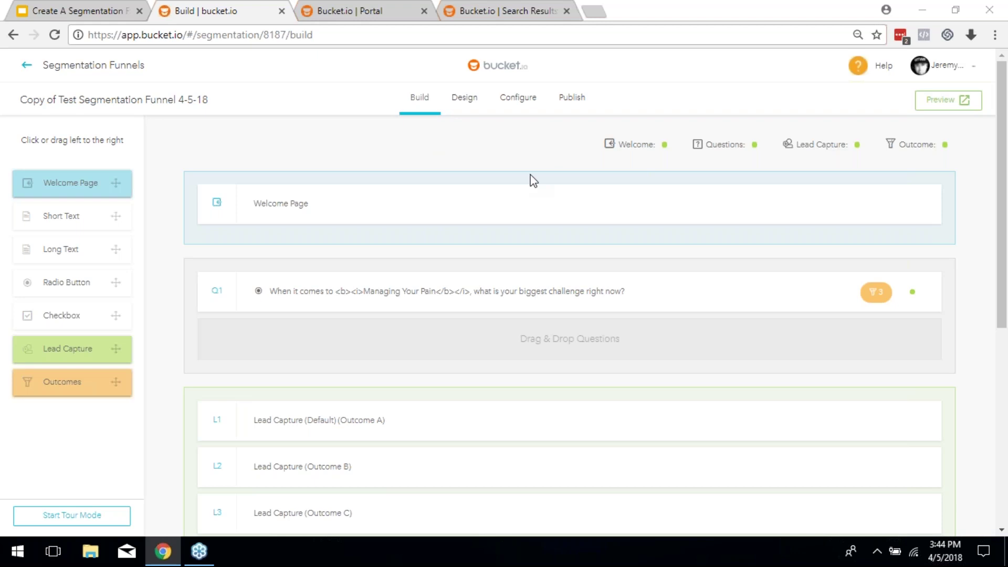
Consult the "How To Read Your Funnel Analytics" slide in Google Slides and return to the segmentation funnels list in bucket.io
click(81, 4)
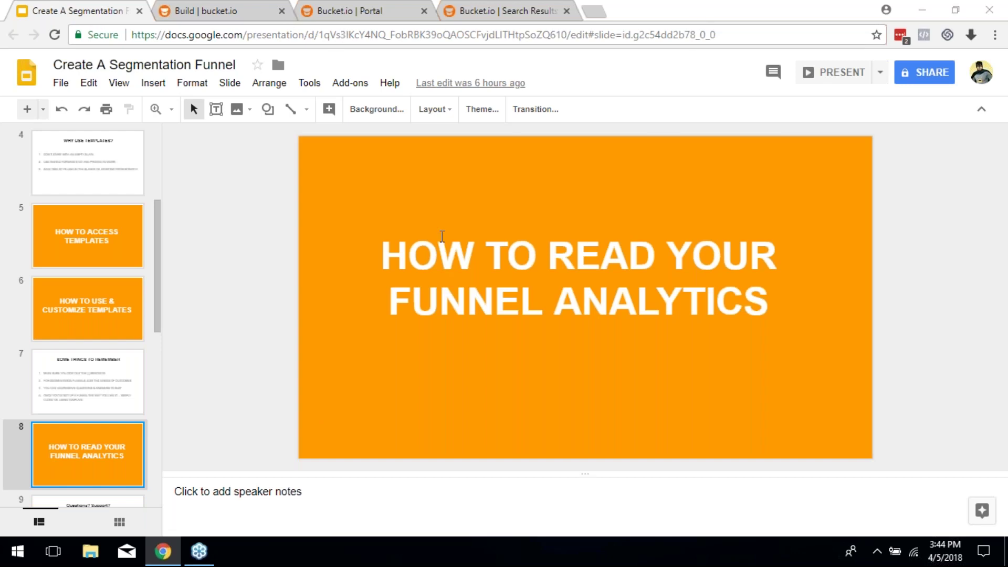
click(223, 11)
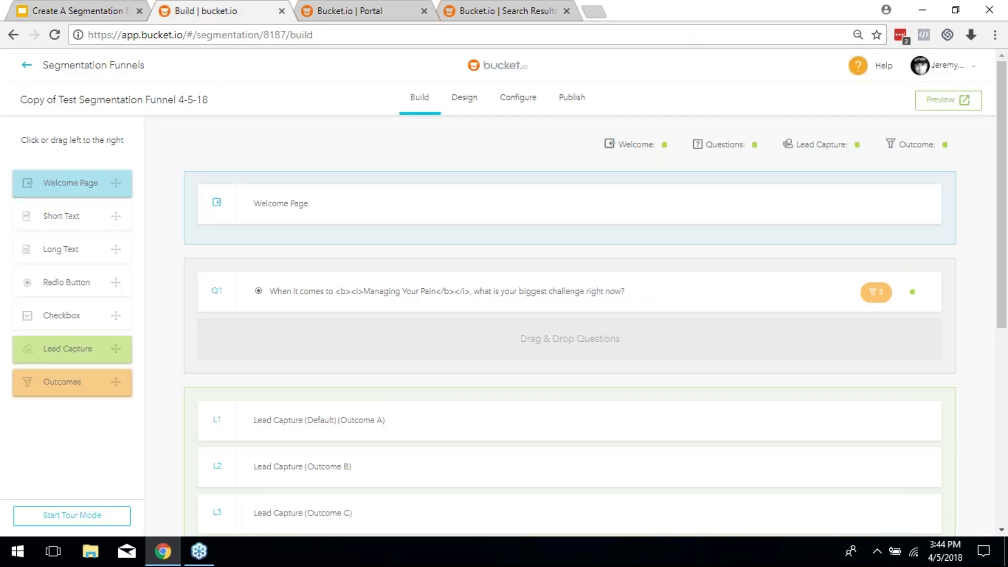
click(29, 65)
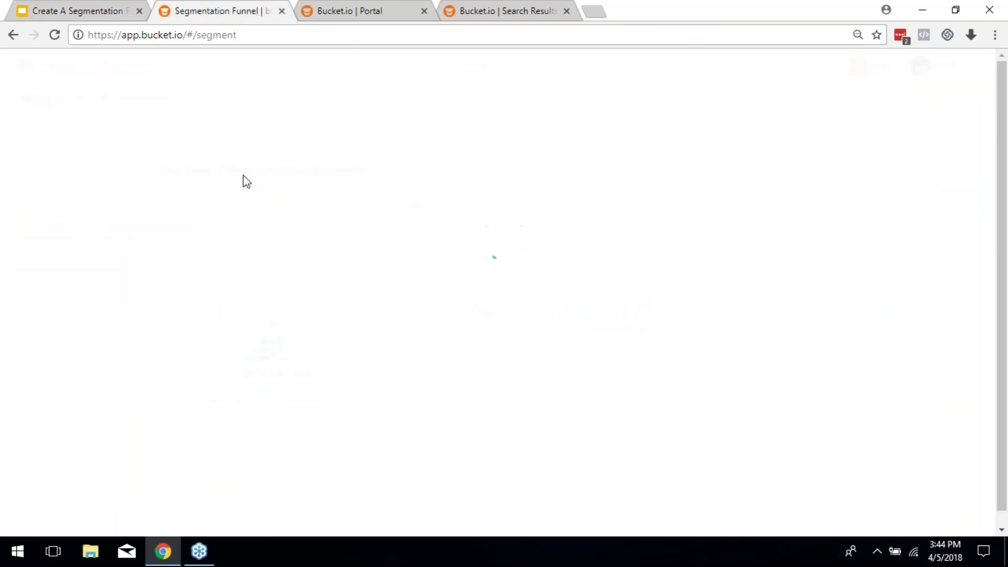
Examine the participants, completions, opt-in rates and integrations on the cards of the existing segmentation funnels
scroll(615, 240, down, 4)
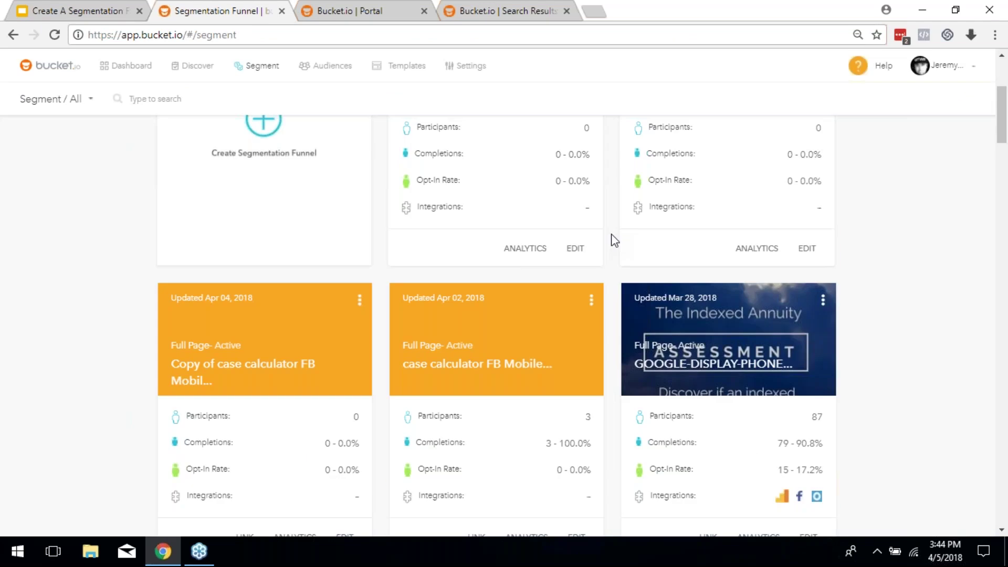
scroll(609, 236, down, 3)
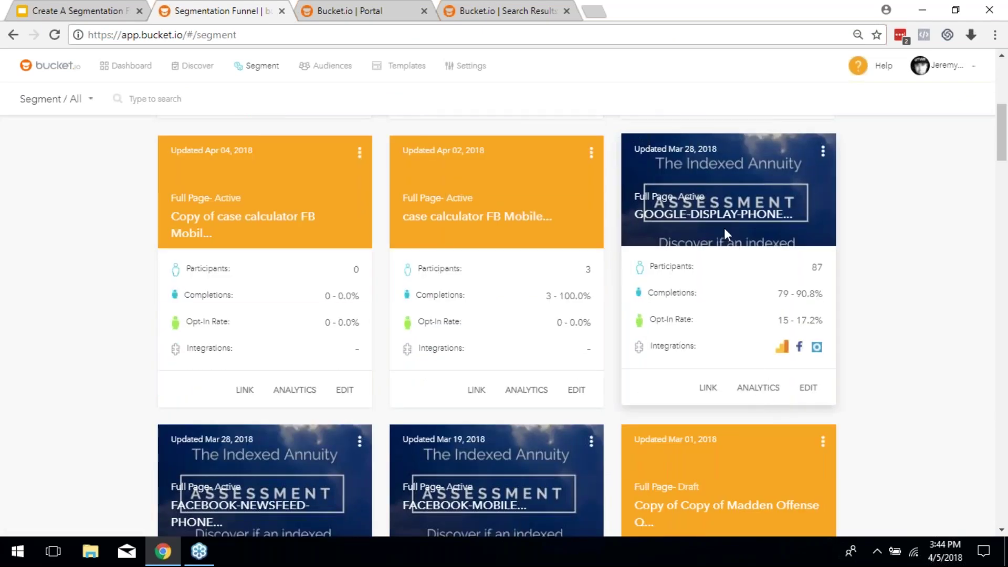
scroll(777, 341, down, 4)
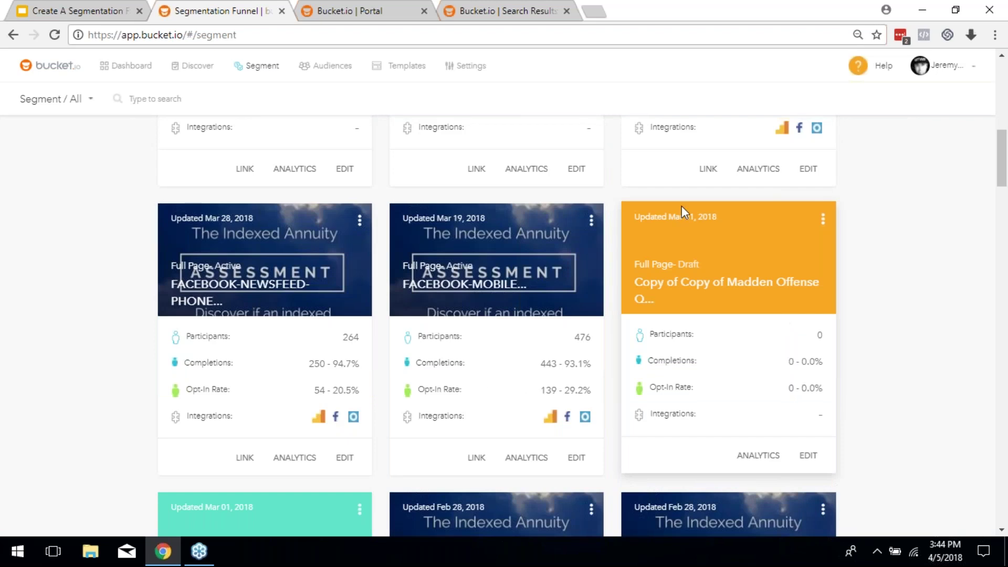
scroll(781, 258, up, 4)
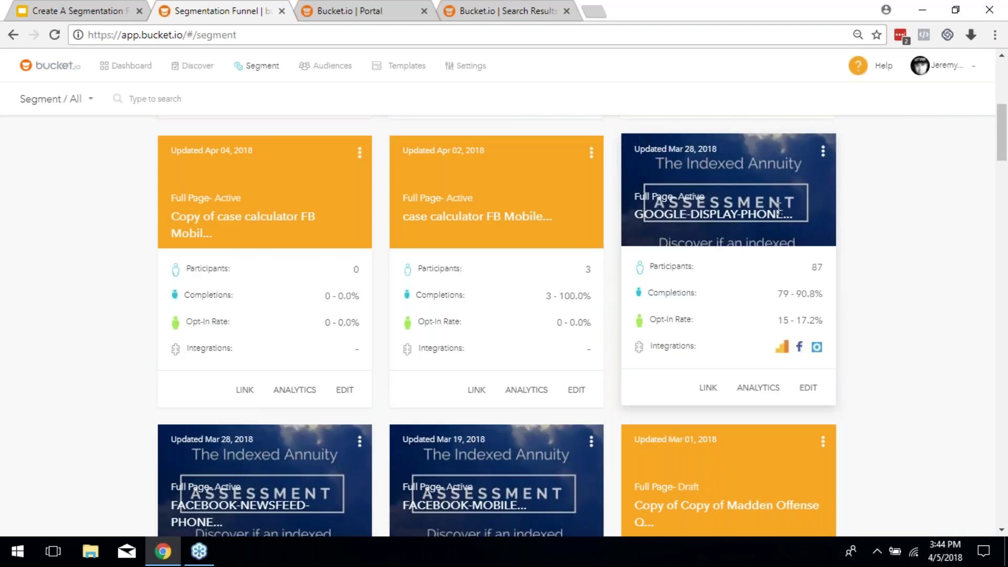
scroll(777, 207, down, 10)
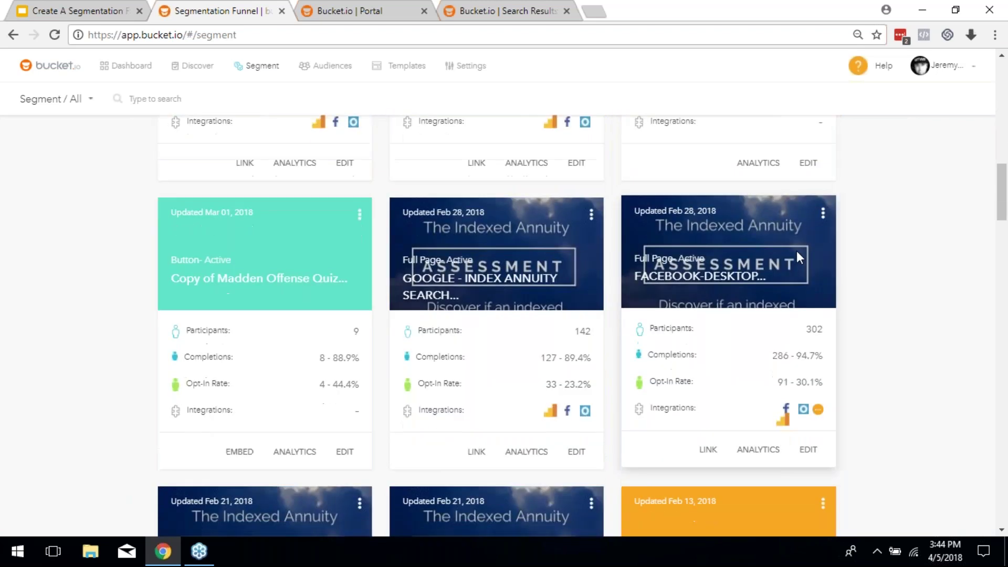
scroll(834, 287, down, 1)
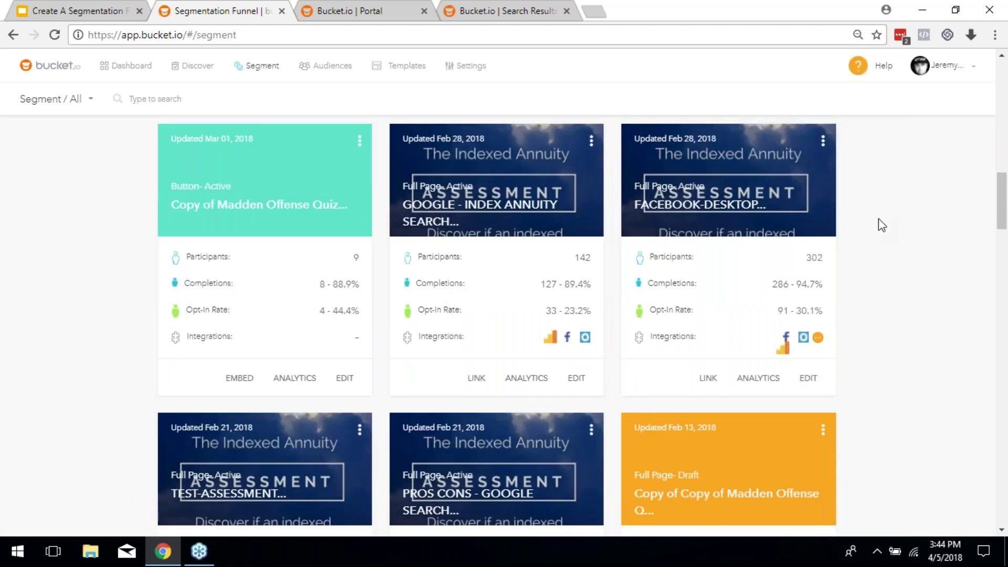
scroll(851, 247, down, 3)
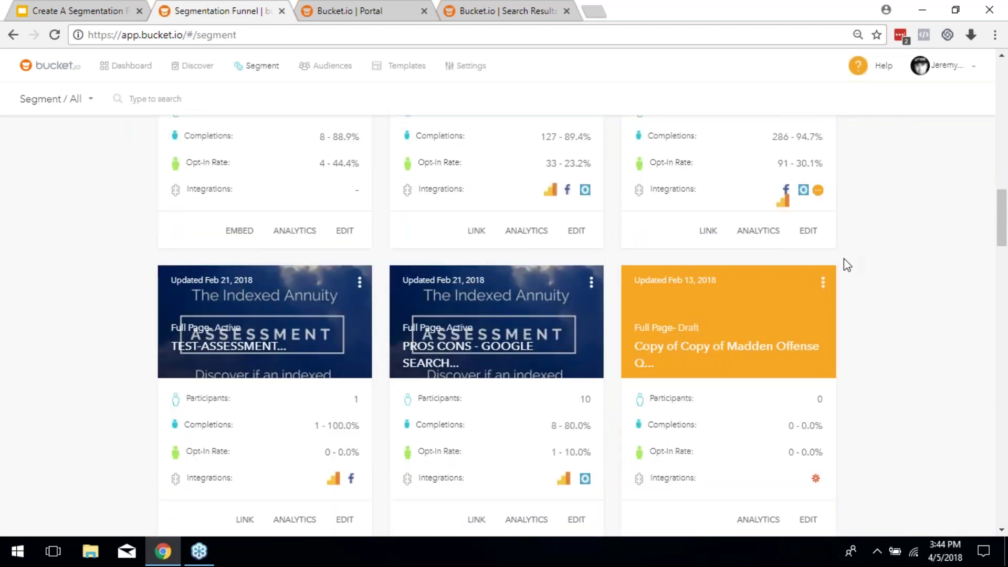
scroll(564, 292, down, 1)
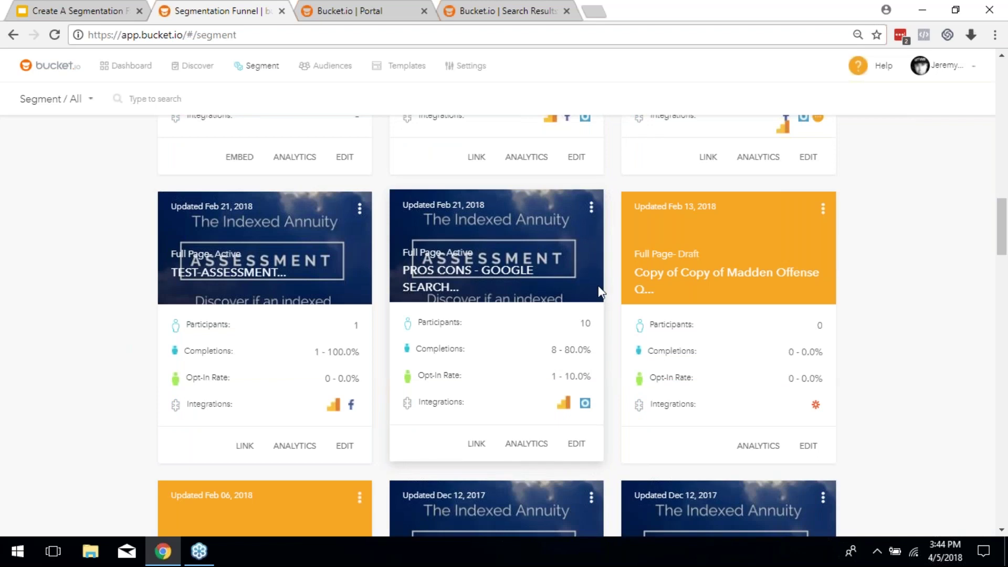
scroll(595, 289, down, 1)
scroll(595, 289, down, 4)
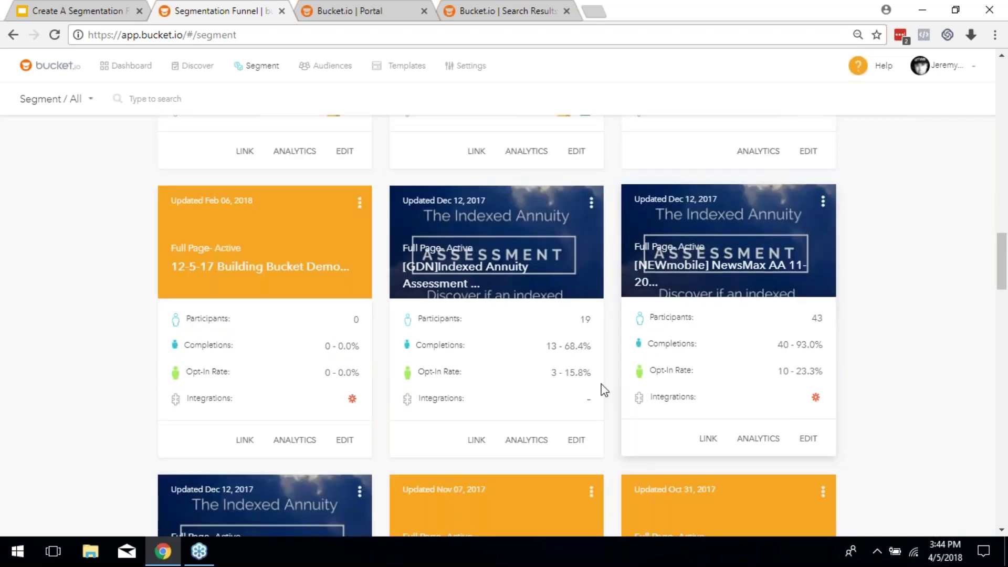
scroll(593, 389, up, 2)
scroll(593, 388, up, 2)
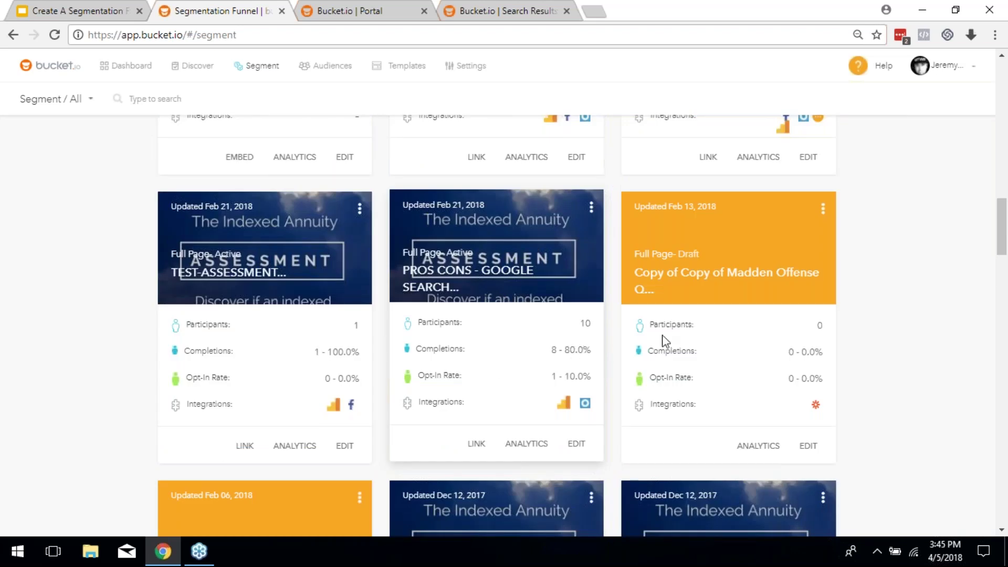
scroll(672, 332, up, 4)
scroll(846, 361, up, 3)
scroll(790, 309, down, 4)
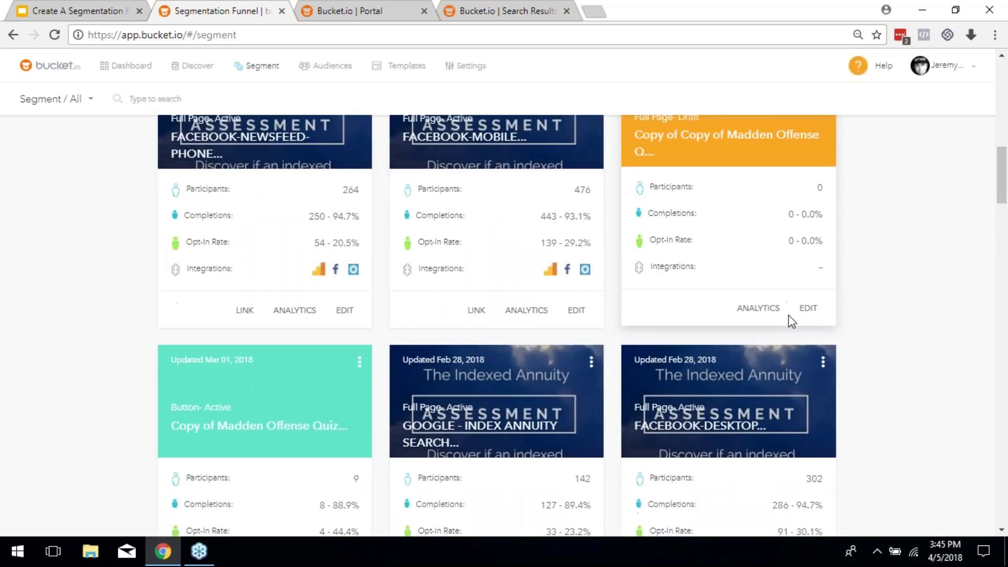
scroll(868, 305, up, 4)
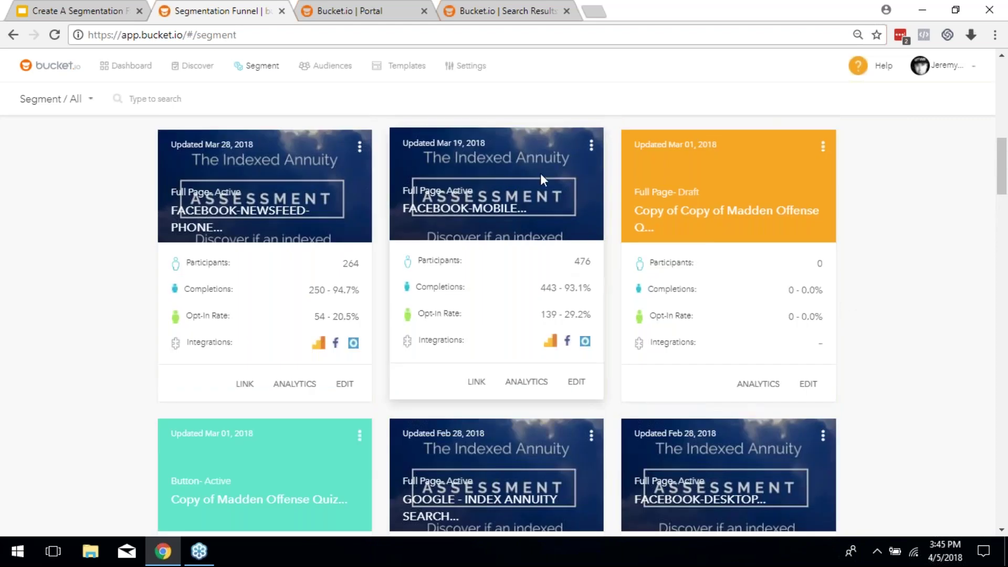
Locate the "[NEWmobile] NewsMax Annuity Asse..." funnel among the older ones and open its analytics report
scroll(884, 219, down, 9)
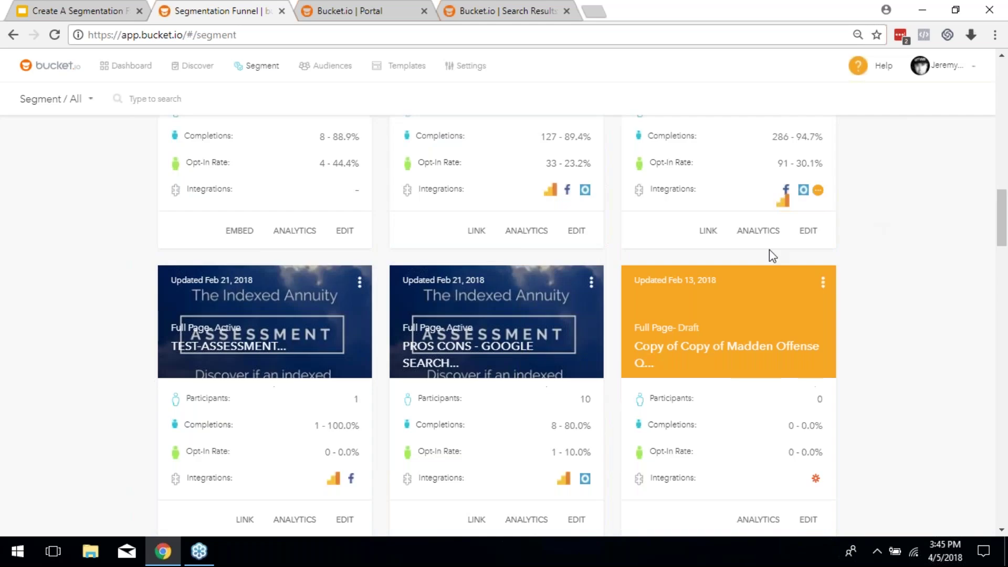
scroll(764, 252, down, 3)
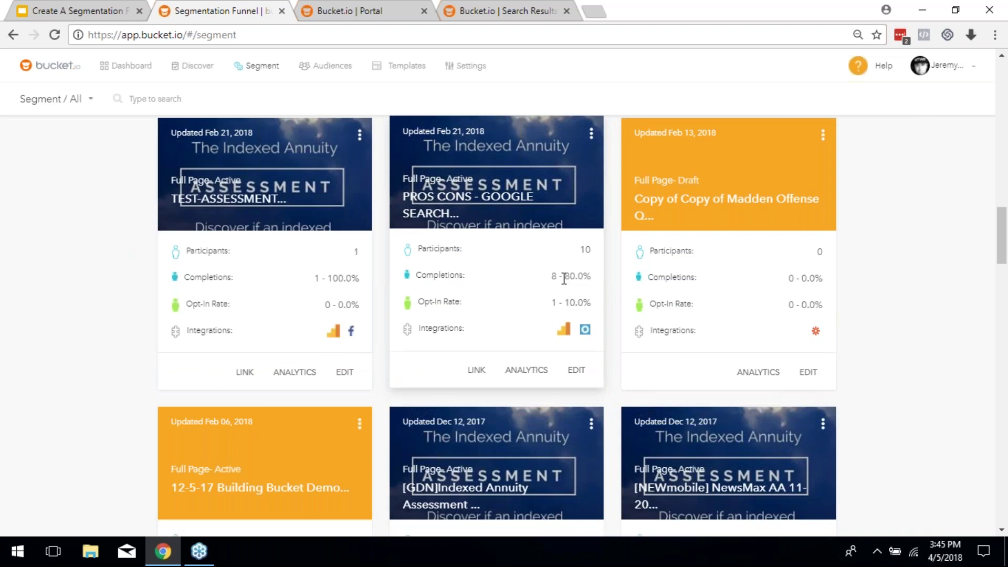
scroll(577, 283, down, 7)
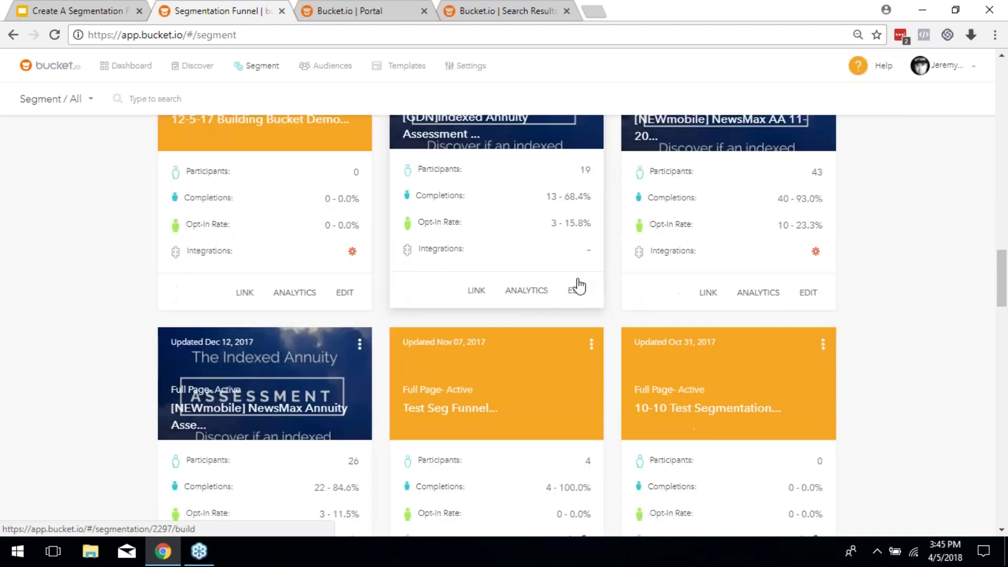
scroll(734, 271, down, 1)
scroll(734, 271, down, 3)
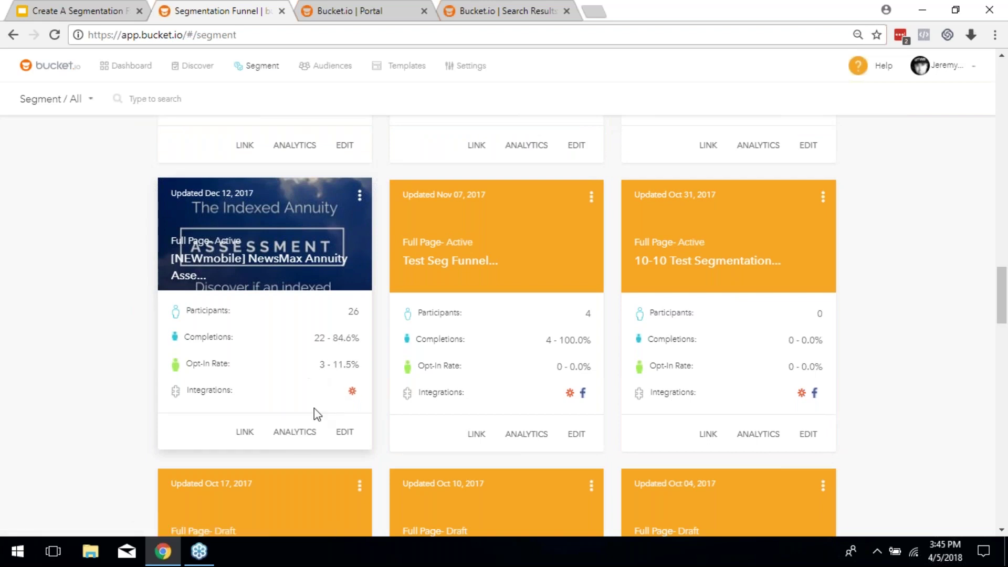
click(302, 439)
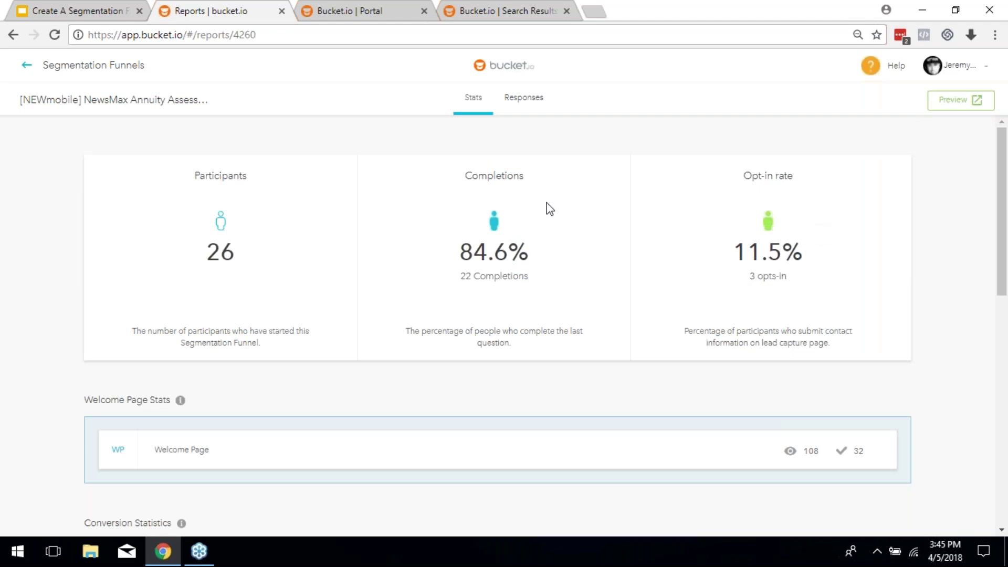
Review the report's welcome page, conversion, lead capture and outcome stats in turn
scroll(401, 326, down, 3)
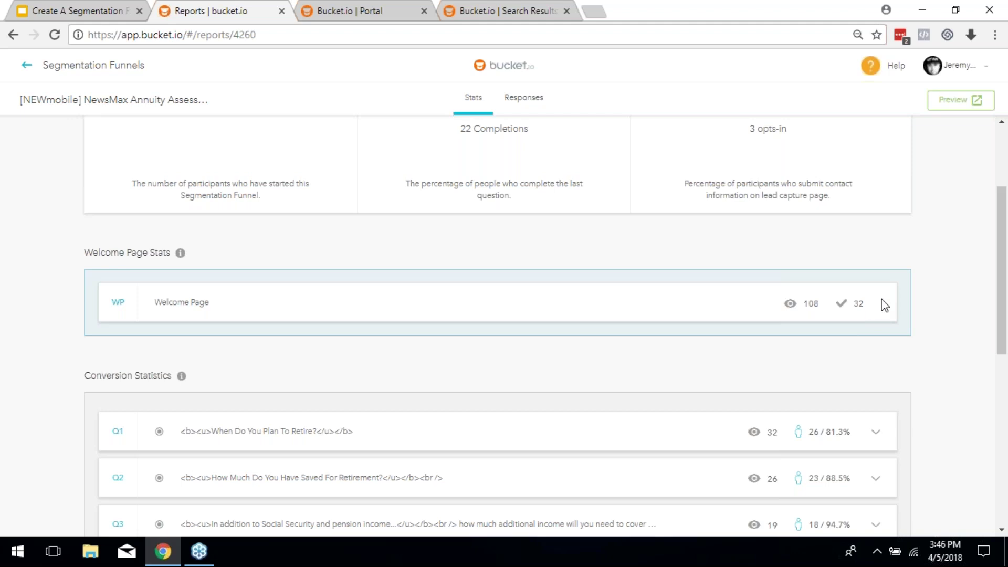
scroll(528, 355, down, 3)
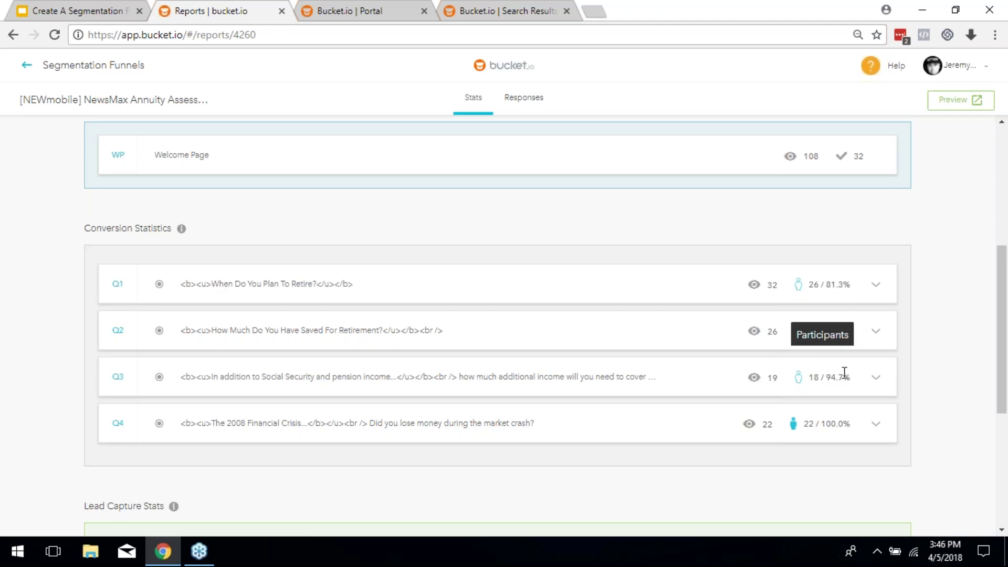
scroll(845, 372, down, 1)
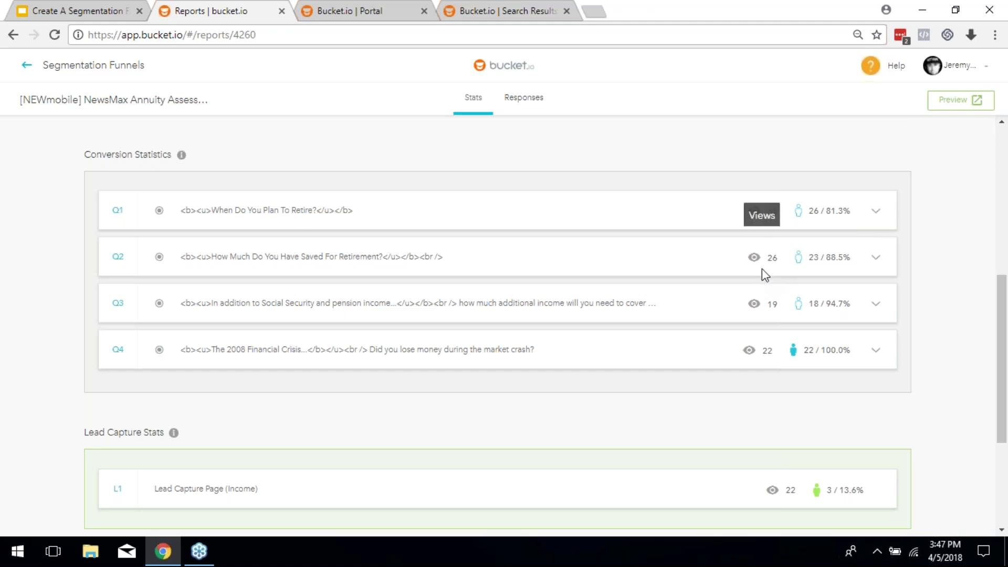
scroll(770, 287, down, 3)
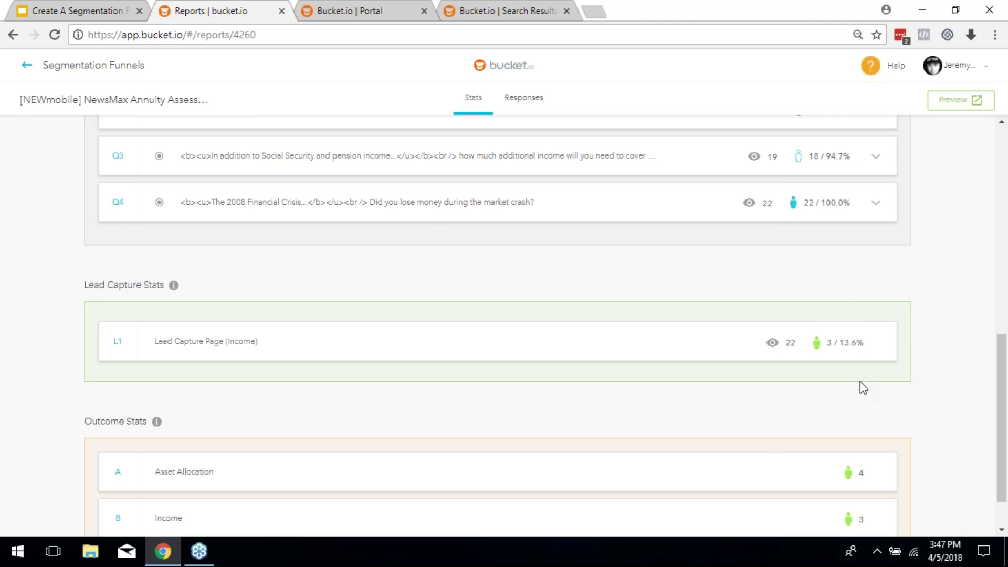
scroll(872, 343, down, 1)
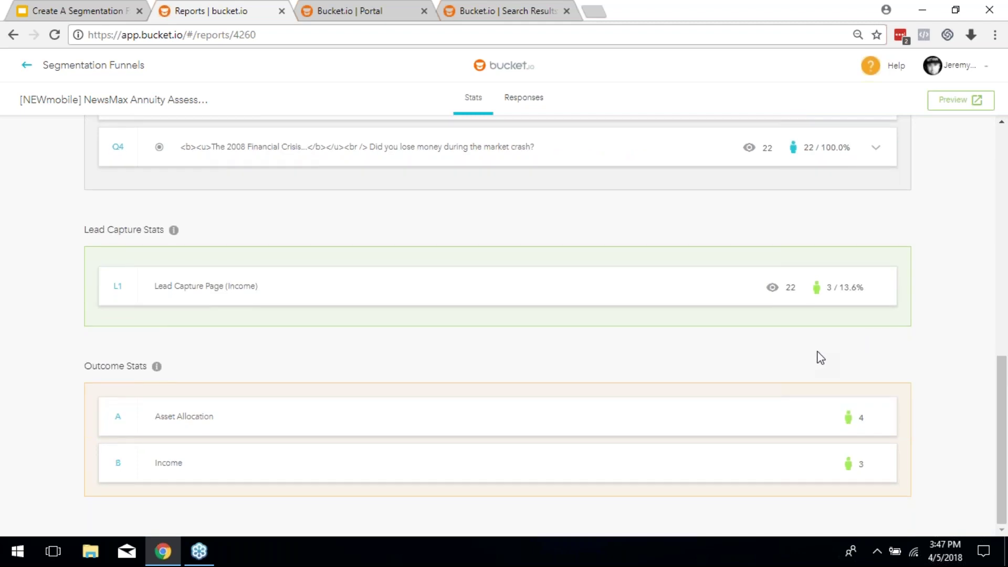
Go back over the report, comparing welcome page views with the drop-off across questions Q1 to Q4 and lead capture
scroll(818, 363, up, 10)
scroll(830, 365, down, 4)
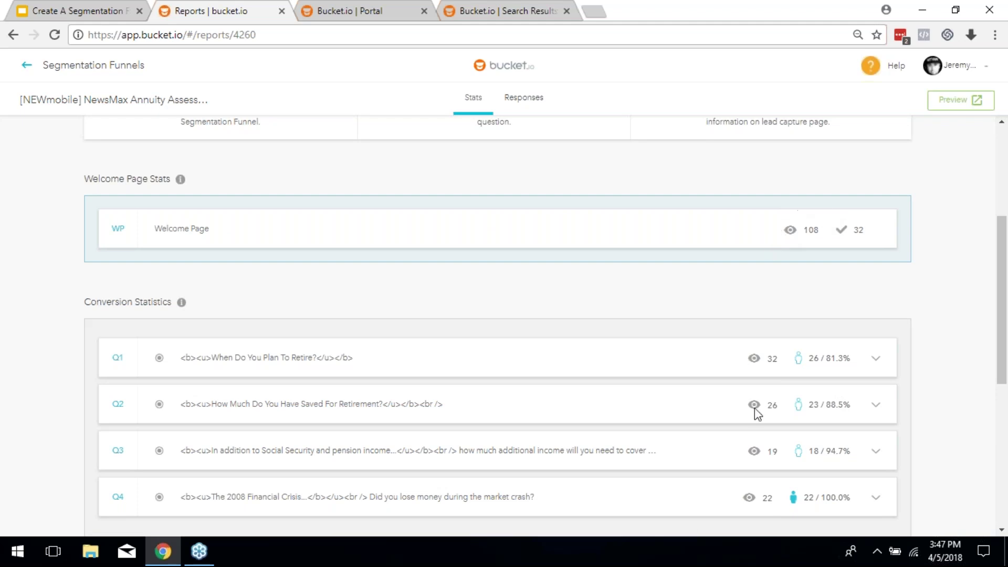
scroll(772, 352, down, 2)
scroll(770, 360, down, 2)
scroll(803, 436, up, 6)
scroll(793, 441, down, 5)
scroll(849, 294, down, 3)
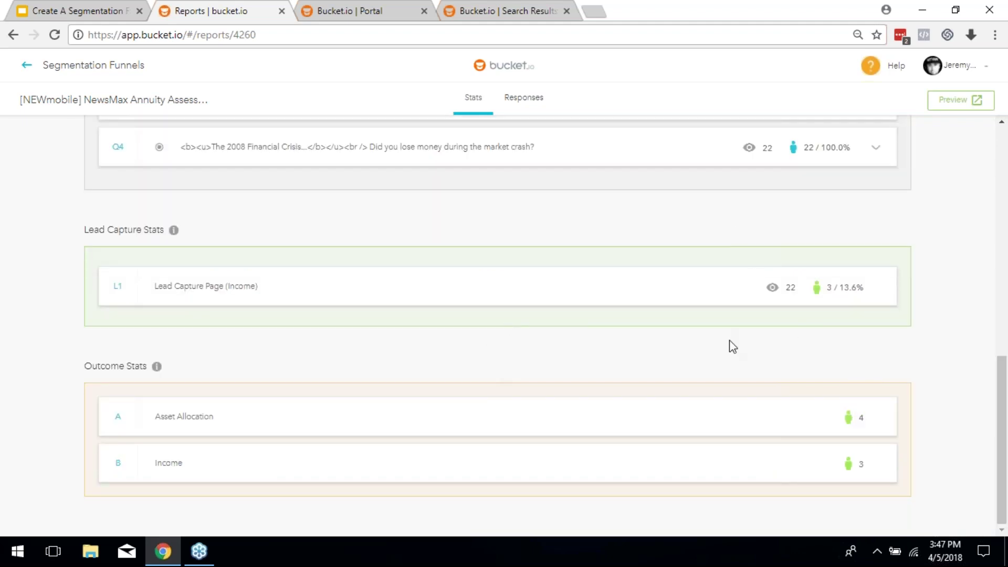
Return to the segmentation funnels and open "[GDN]Indexed Annuity Assessment" for editing as the existing funnel rather than a clone
scroll(18, 58, up, 6)
click(47, 66)
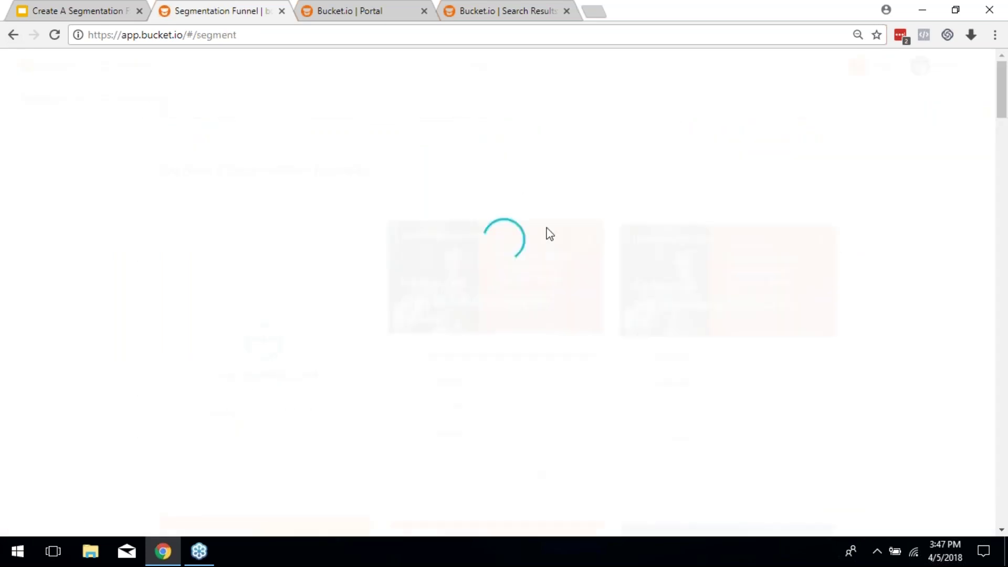
scroll(688, 317, down, 15)
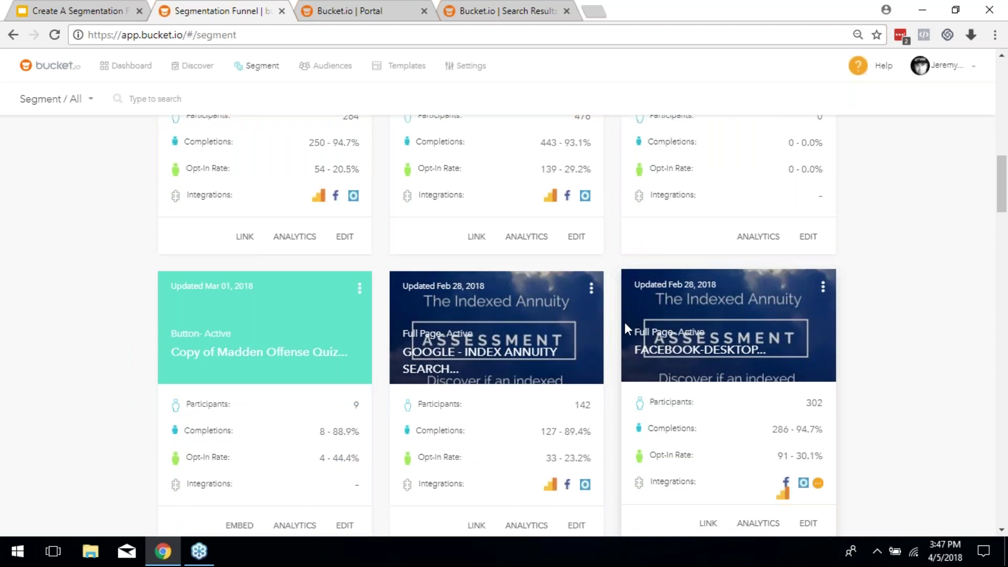
scroll(625, 322, down, 2)
scroll(627, 324, up, 15)
scroll(626, 330, down, 13)
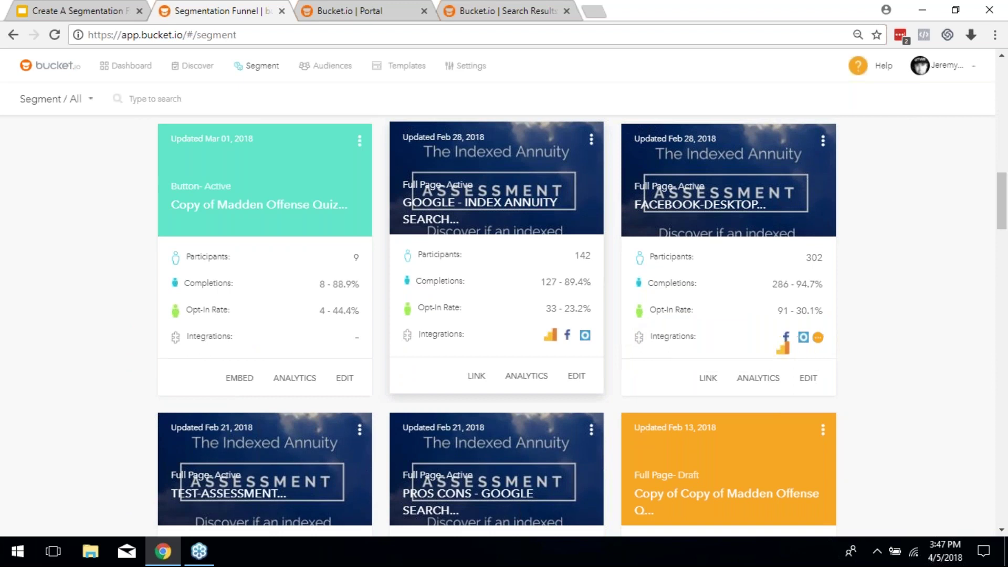
scroll(538, 252, down, 7)
scroll(524, 272, down, 3)
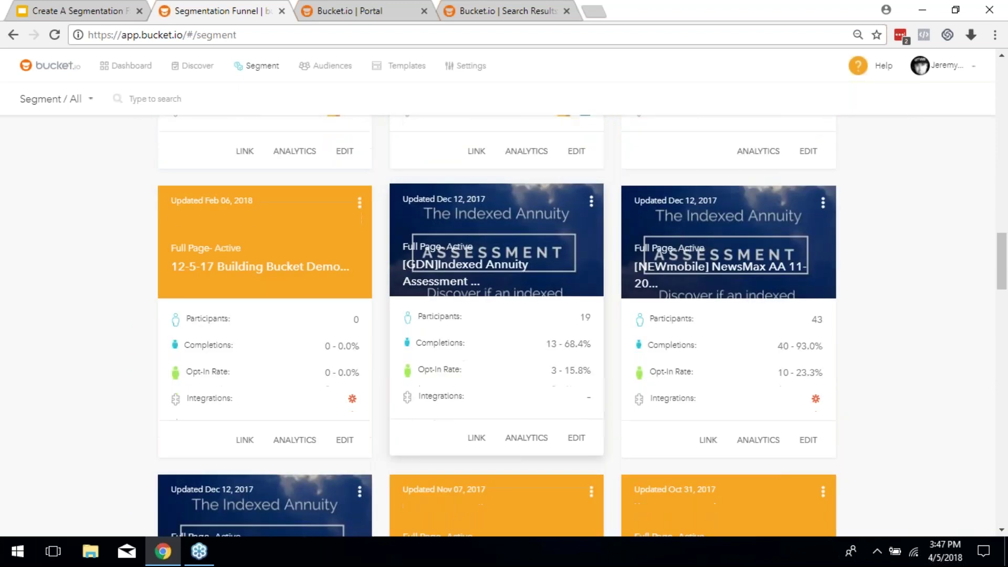
scroll(564, 414, down, 1)
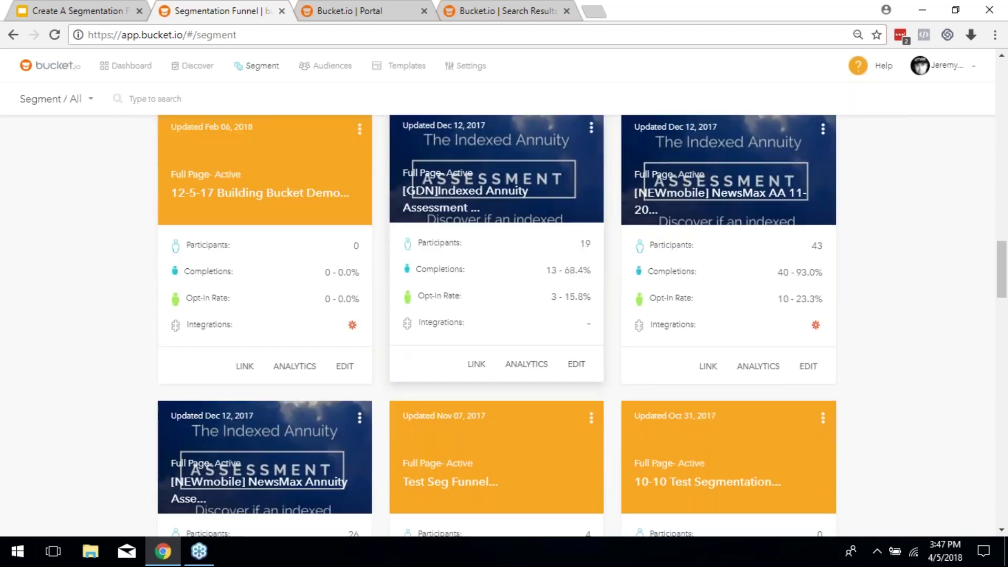
click(577, 365)
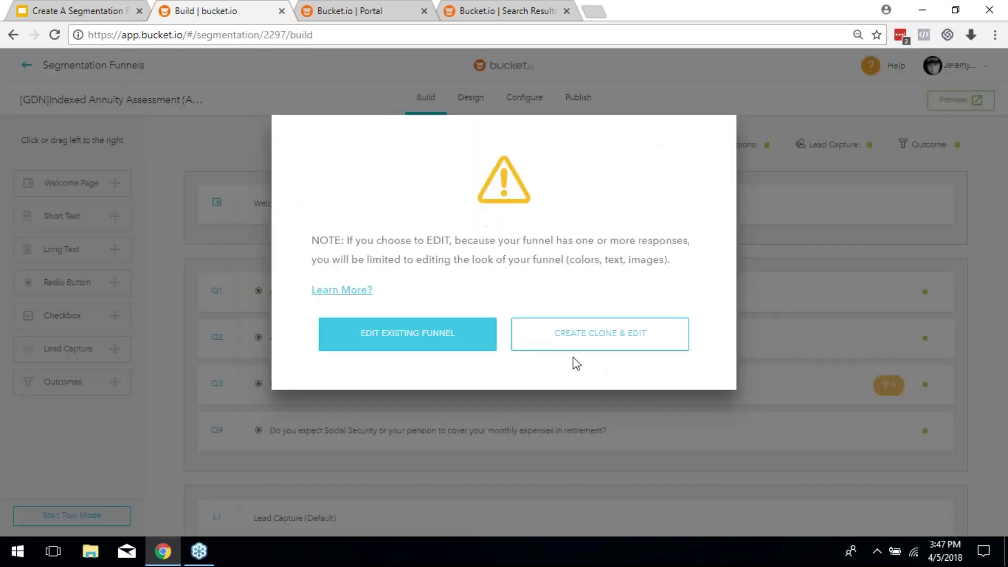
click(452, 340)
Open the funnel's Welcome Page and examine its headline, sub-headline, image and the rest of the page preview
click(346, 208)
scroll(553, 380, down, 5)
scroll(610, 270, up, 5)
scroll(594, 322, down, 5)
scroll(520, 252, up, 5)
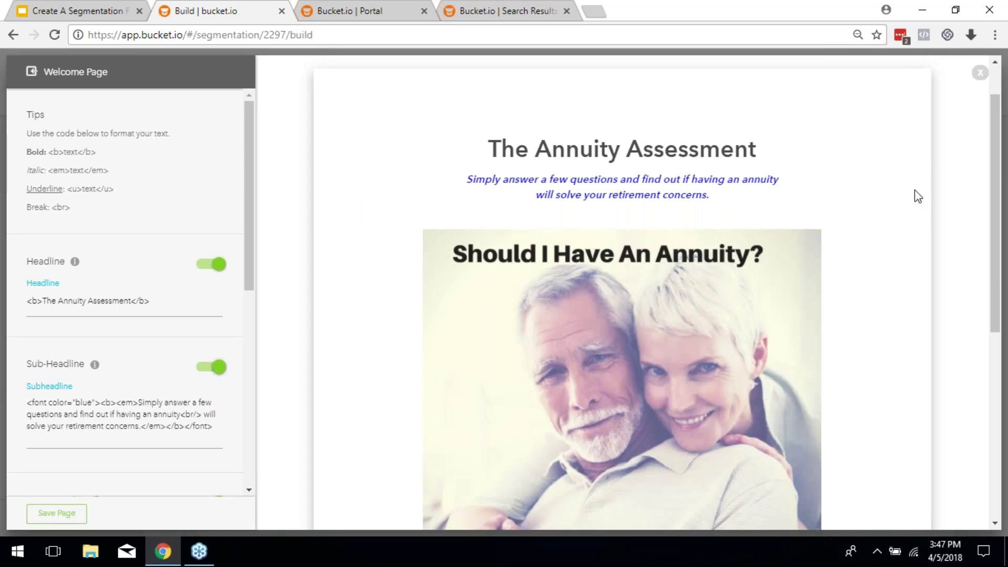
scroll(678, 260, down, 7)
scroll(678, 266, up, 7)
scroll(669, 260, down, 3)
scroll(653, 260, up, 3)
scroll(664, 263, down, 7)
scroll(663, 262, up, 7)
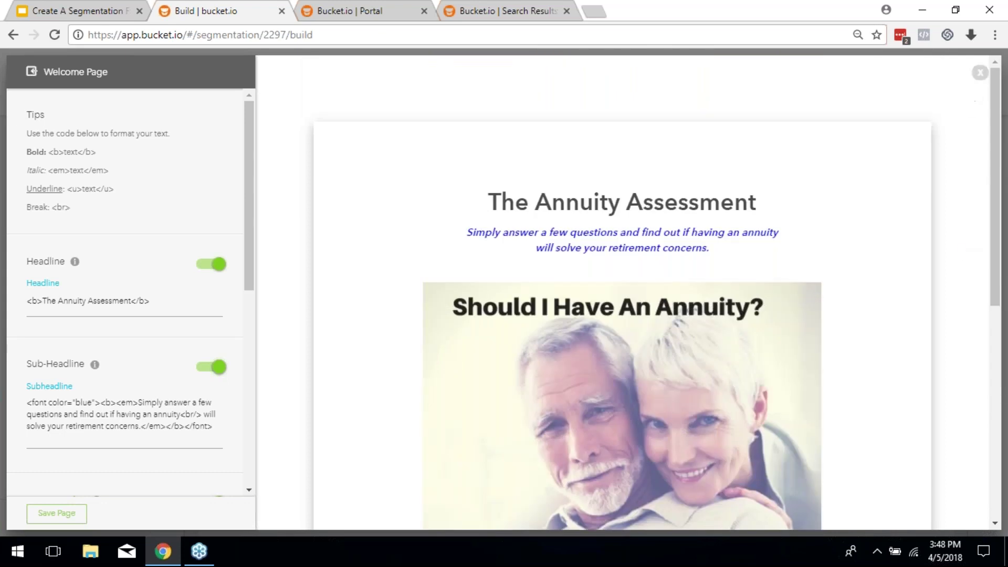
Look over the rest of the Welcome Page preview down to its start button, and close the page, discarding changes
scroll(827, 279, down, 7)
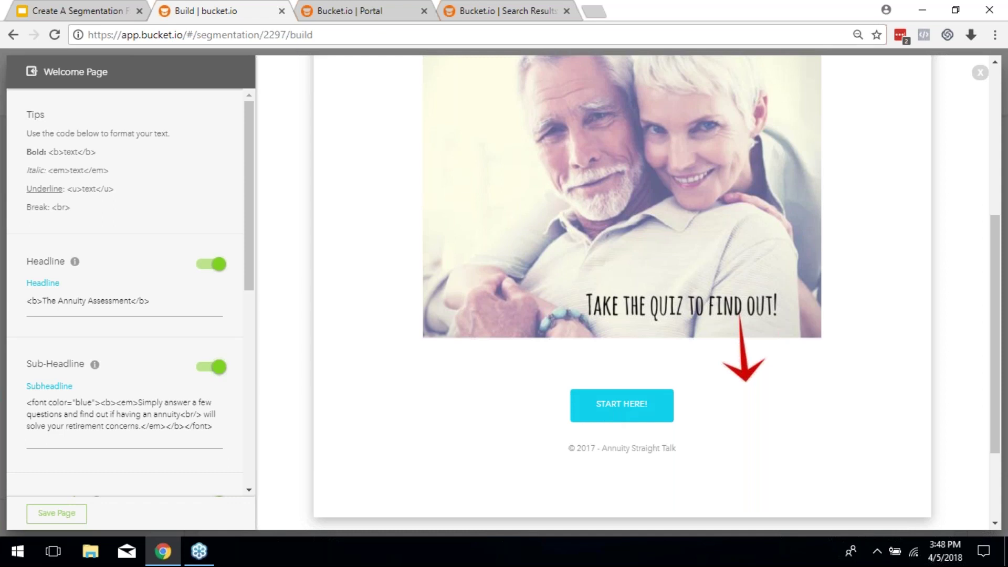
scroll(932, 62, up, 2)
scroll(932, 62, up, 3)
click(979, 73)
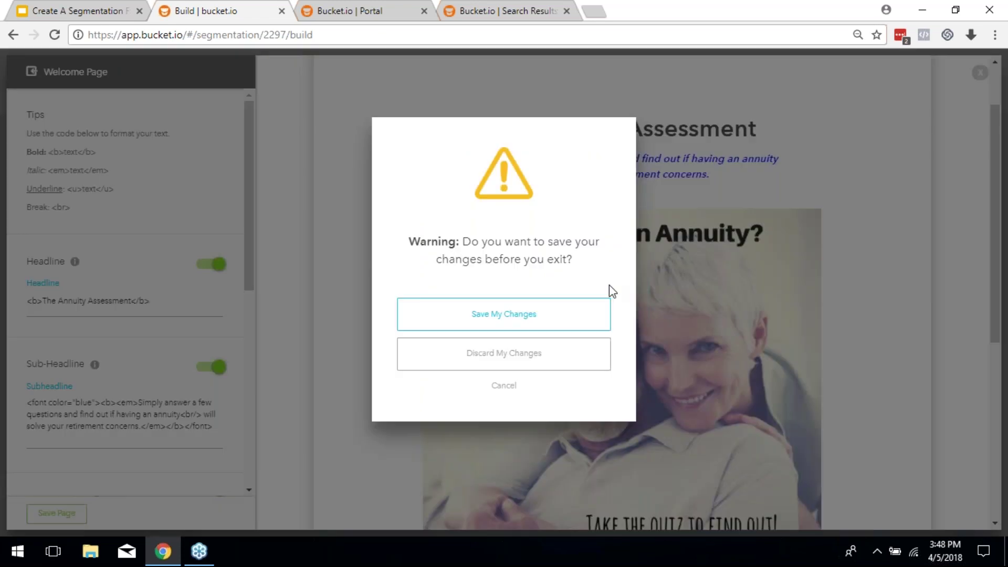
click(550, 353)
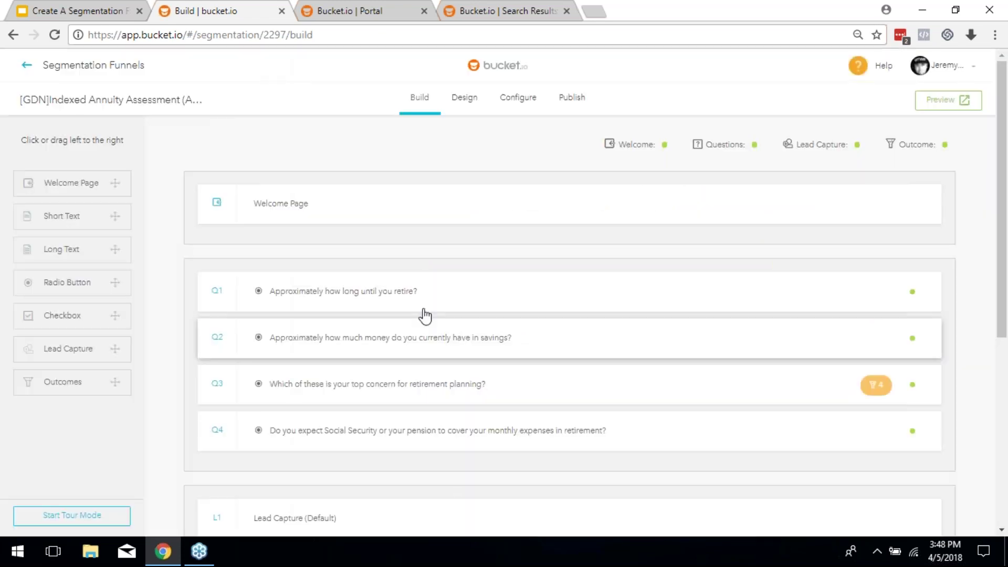
Open question Q1, "Approximately how long until you retire?", to examine its answer options, and cancel out of it
click(422, 303)
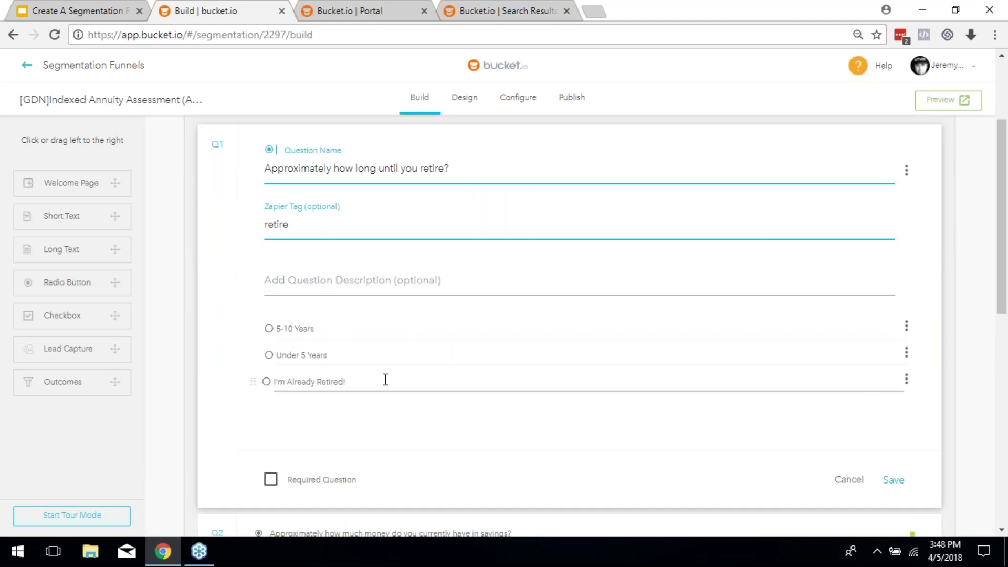
click(849, 480)
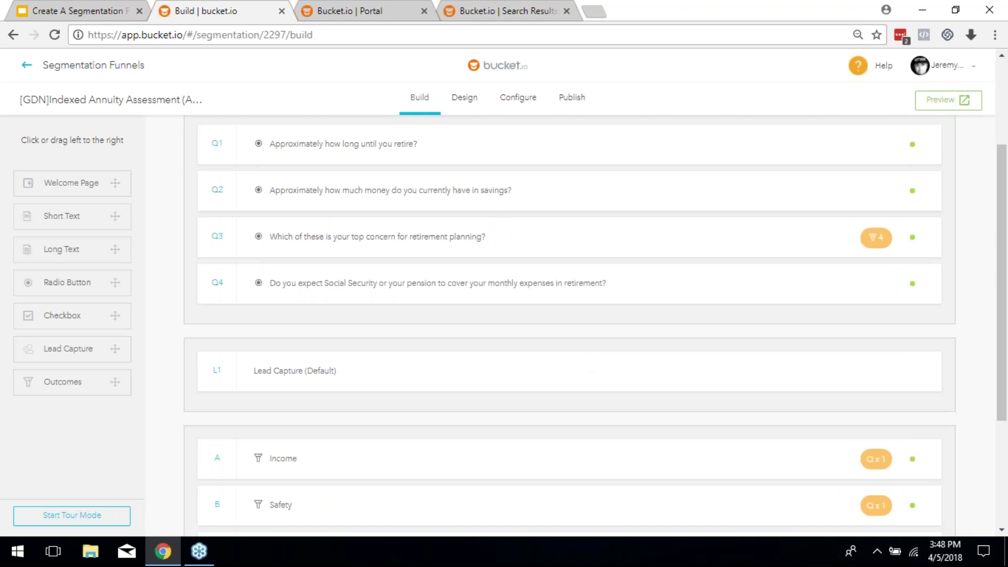
scroll(360, 214, up, 3)
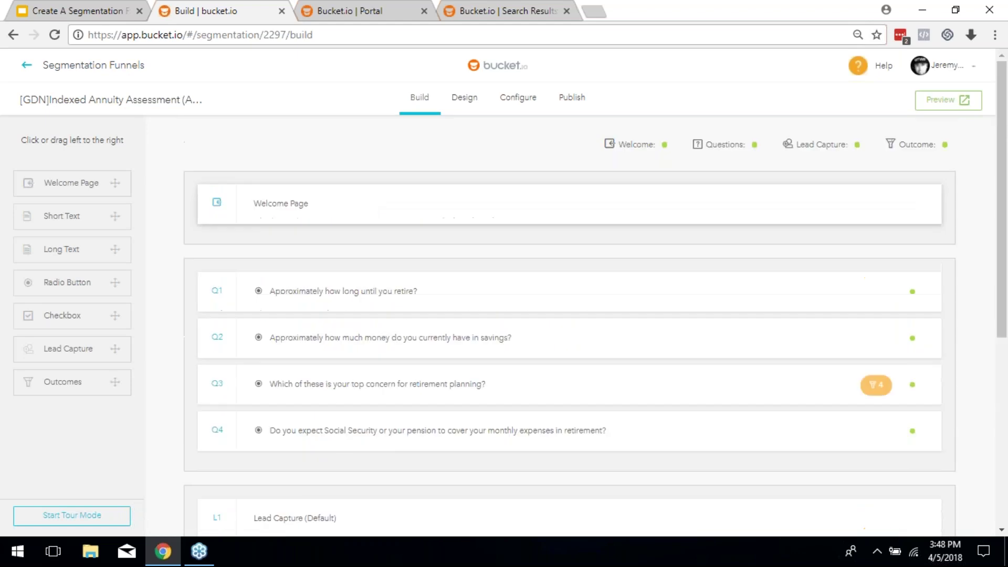
Return to the segmentation funnels and open the analytics report of the FACEBOOK-MOBILE funnel
click(55, 66)
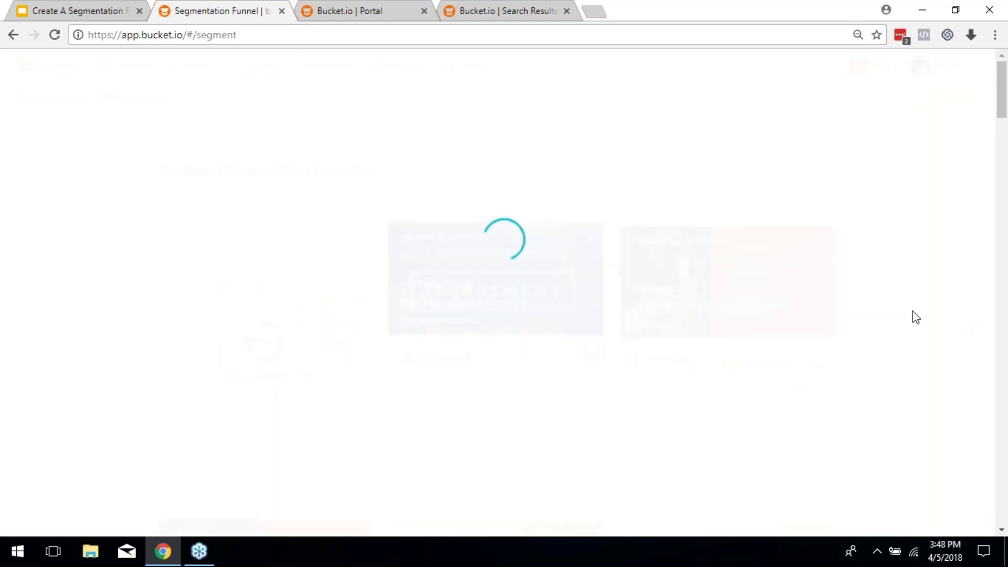
scroll(894, 303, down, 10)
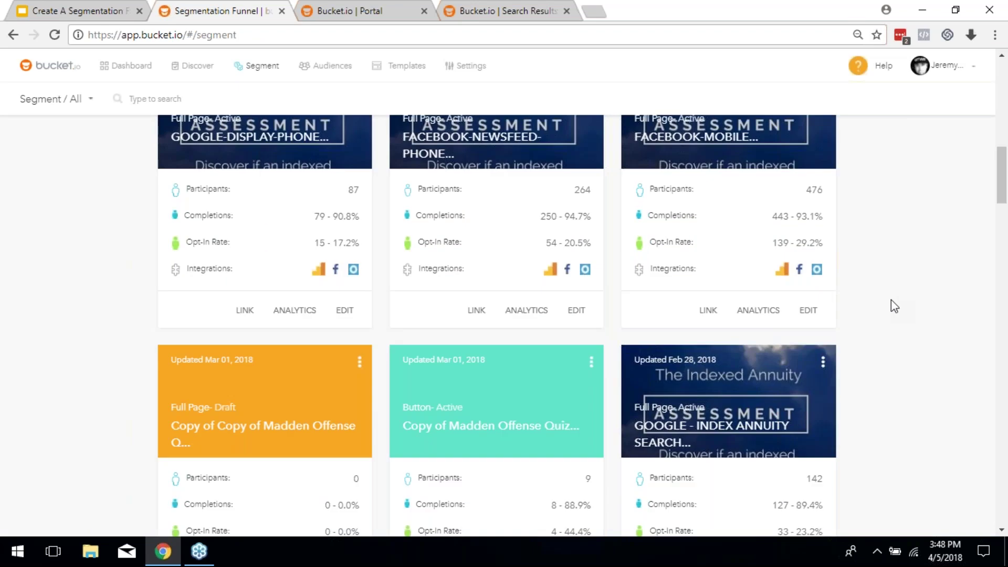
scroll(891, 298, down, 1)
scroll(792, 195, up, 2)
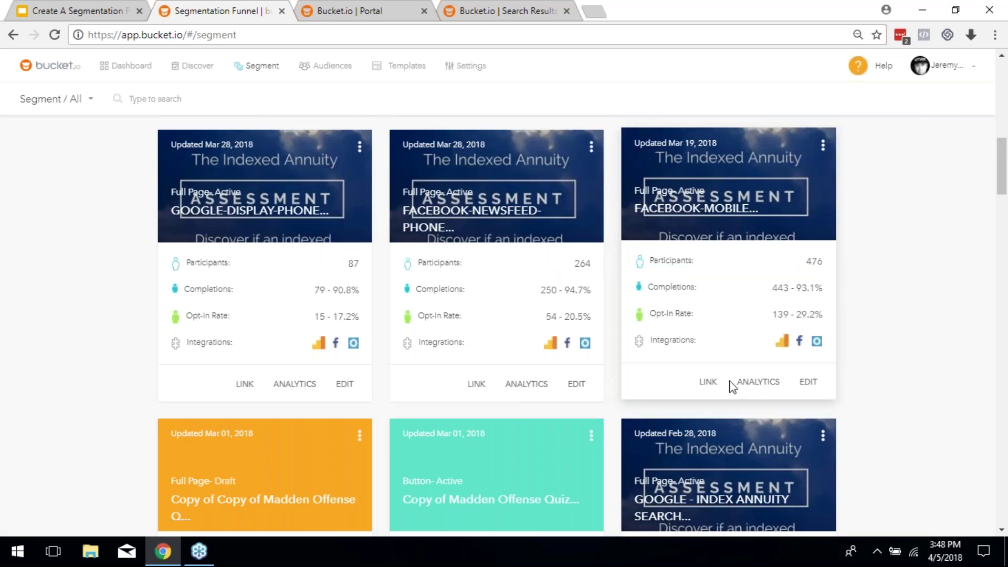
click(756, 382)
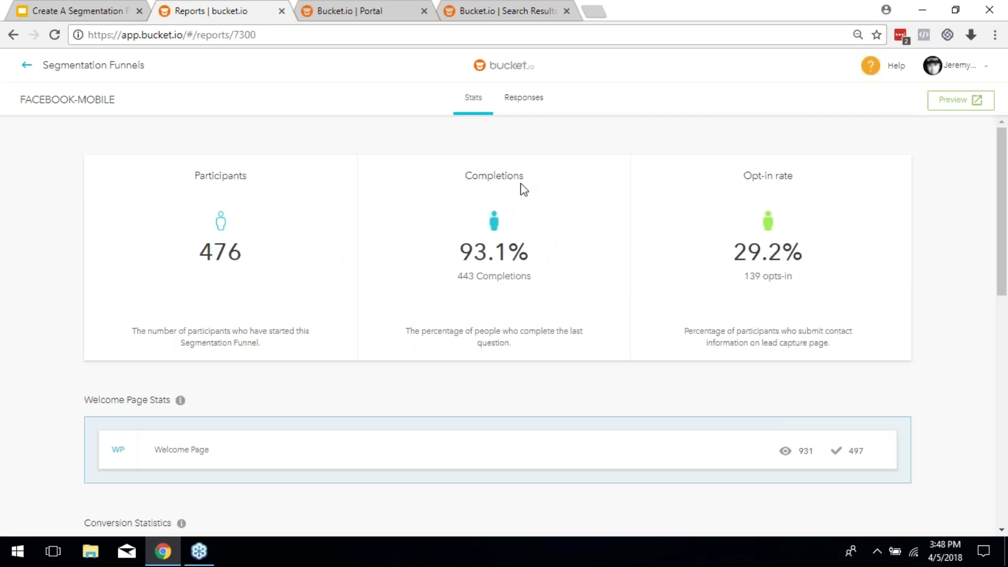
Review the FACEBOOK-MOBILE report's welcome page, question conversion, lead capture and outcome stats in turn
scroll(649, 403, down, 3)
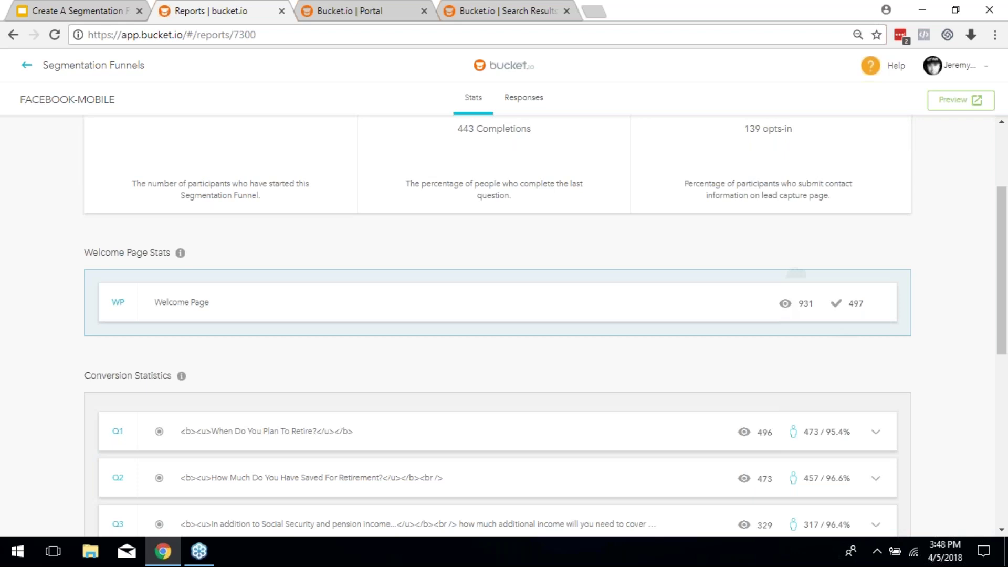
mouse_move(840, 305)
scroll(854, 338, down, 3)
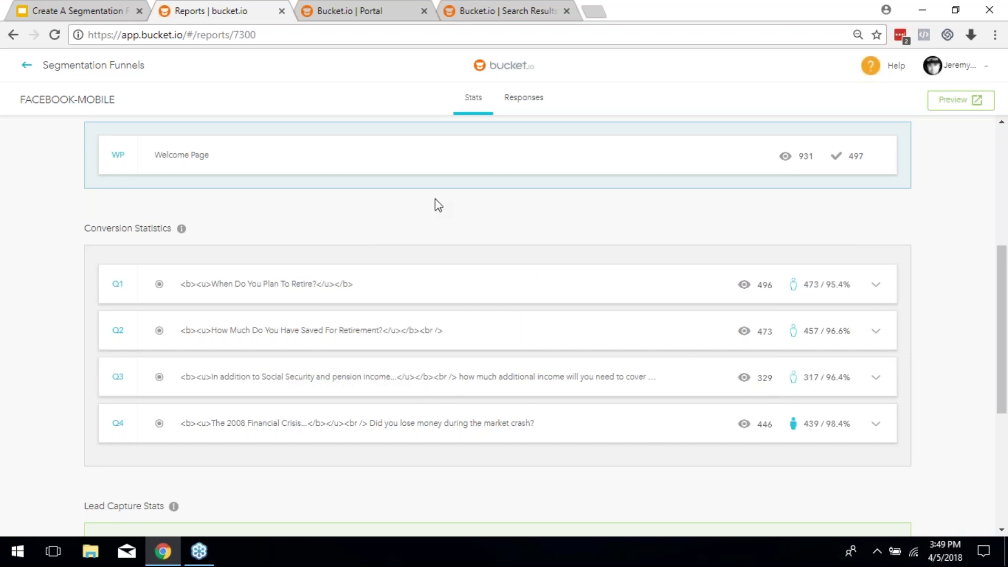
scroll(468, 355, down, 4)
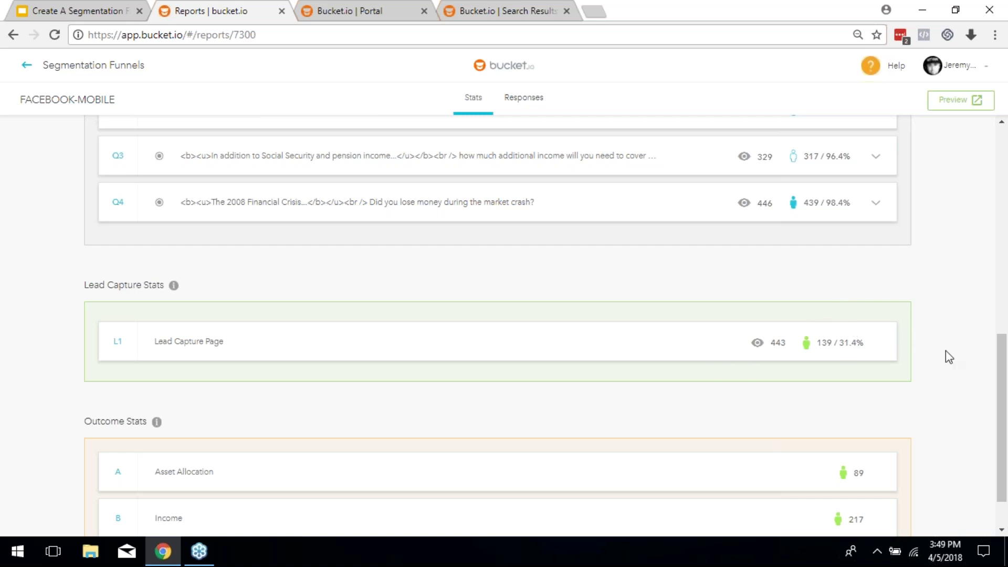
scroll(543, 414, down, 1)
Go back over the report's overall participant figures, welcome page stats and Q1 to Q4 conversion statistics
scroll(539, 420, up, 10)
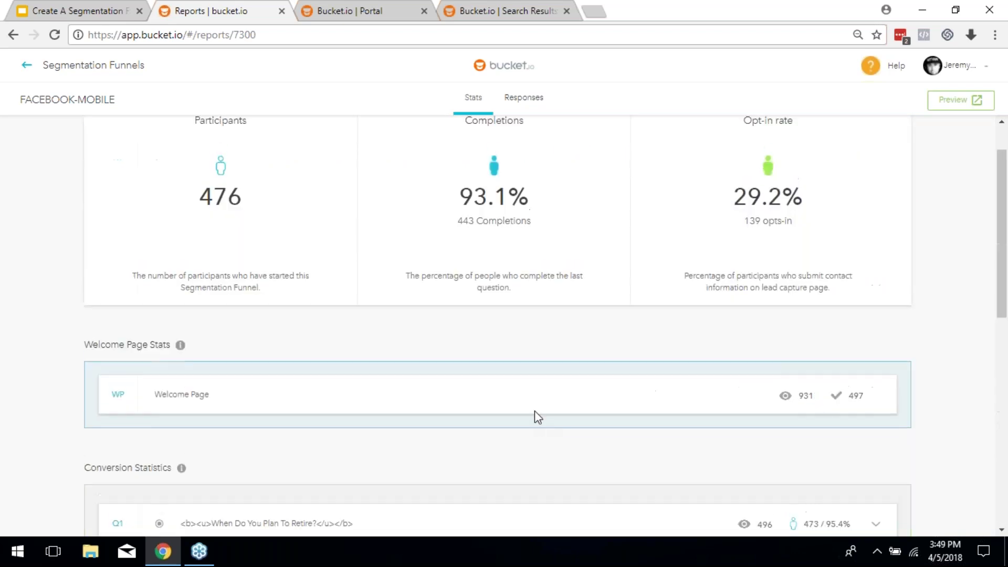
scroll(535, 415, up, 1)
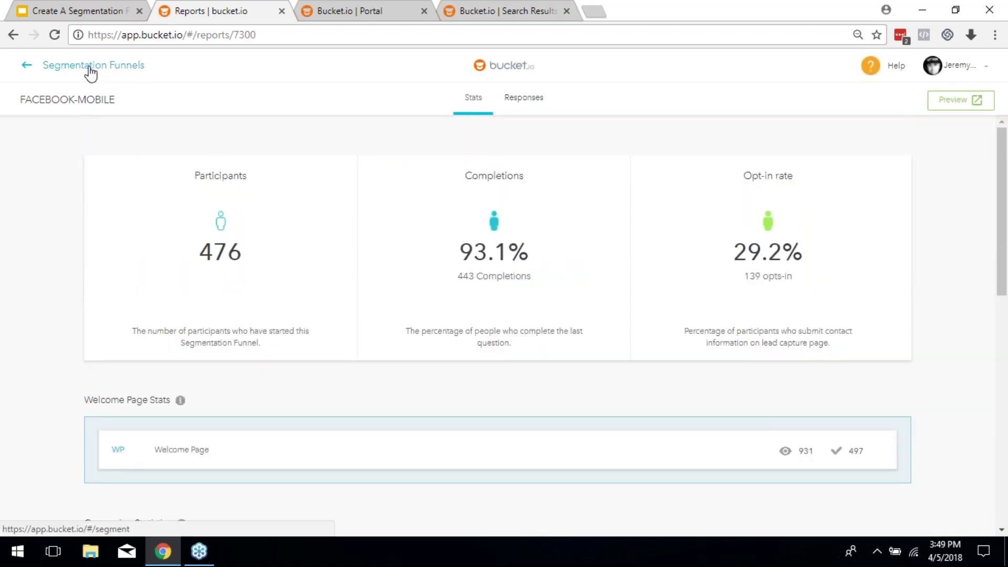
scroll(654, 331, down, 5)
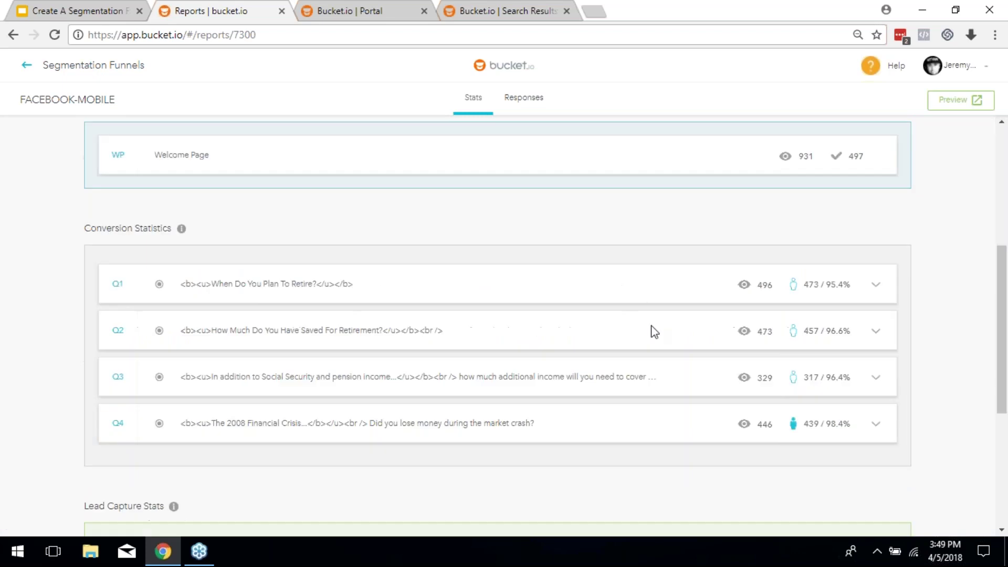
Return to the segmentation funnels and open FACEBOOK-MOBILE for editing as the existing funnel rather than a clone
click(76, 67)
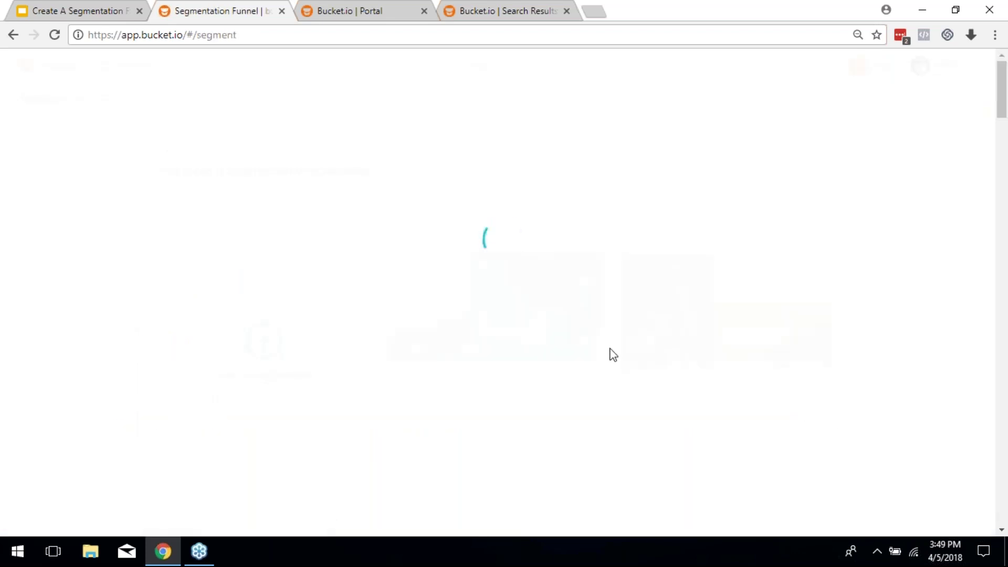
scroll(773, 338, down, 1)
scroll(779, 347, down, 12)
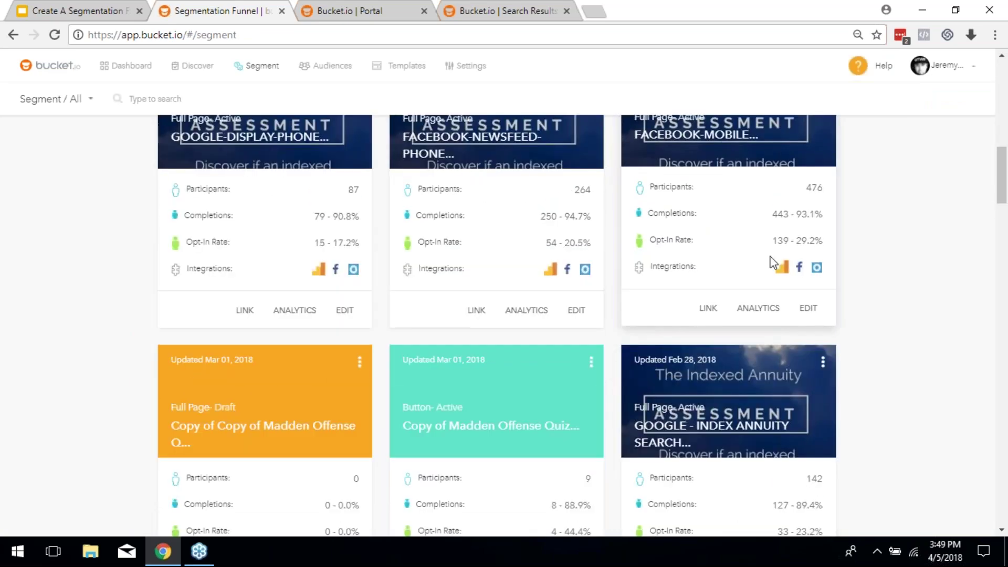
click(807, 313)
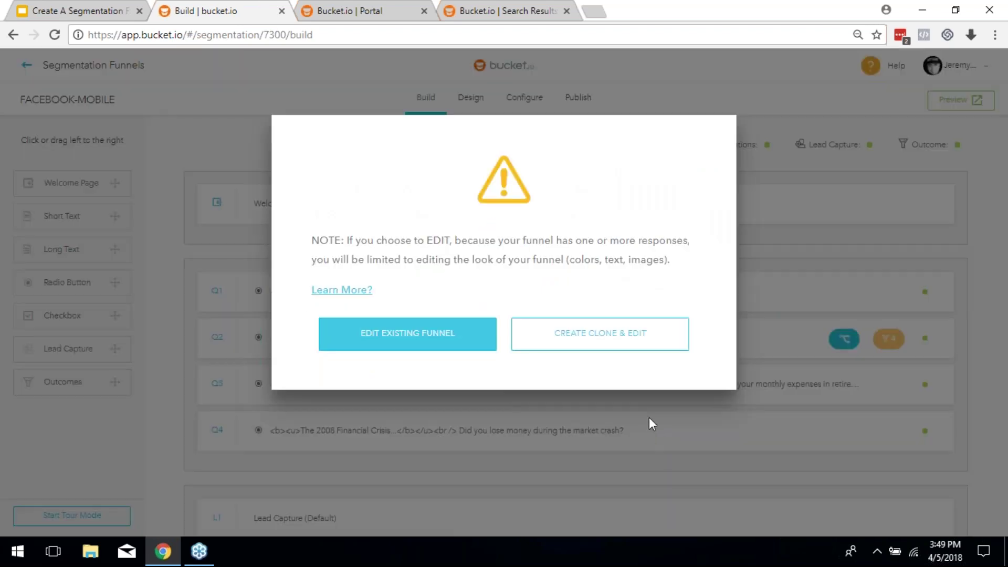
click(451, 342)
Open FACEBOOK-MOBILE's Welcome Page, examine its headline, sub-headline and video, and close it, discarding changes
click(267, 205)
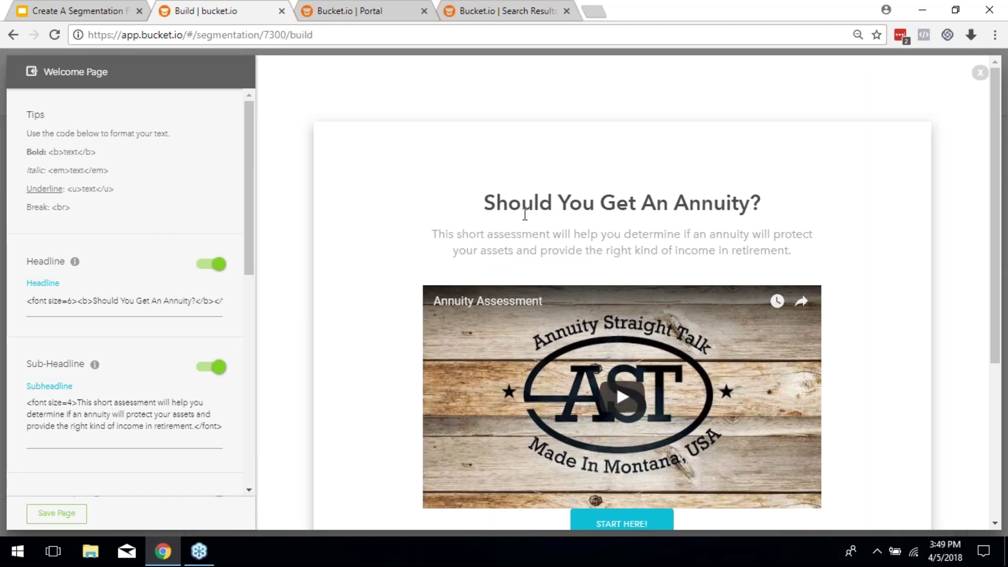
scroll(525, 214, down, 2)
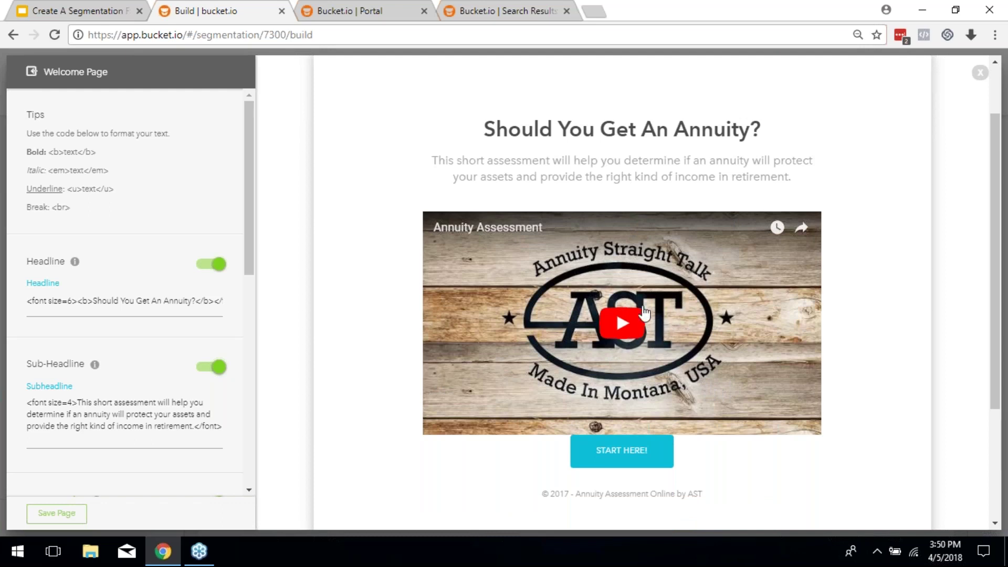
click(978, 74)
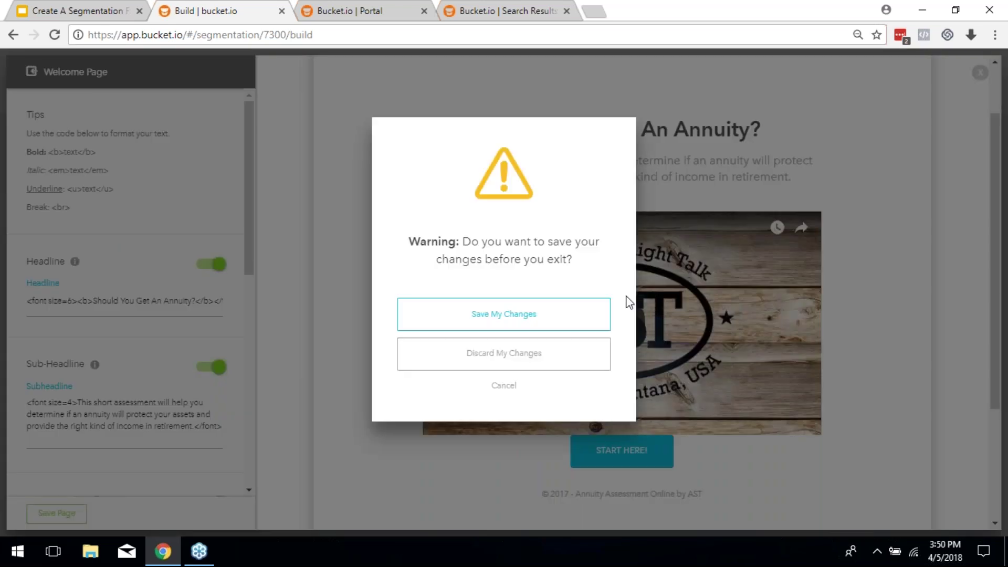
click(553, 362)
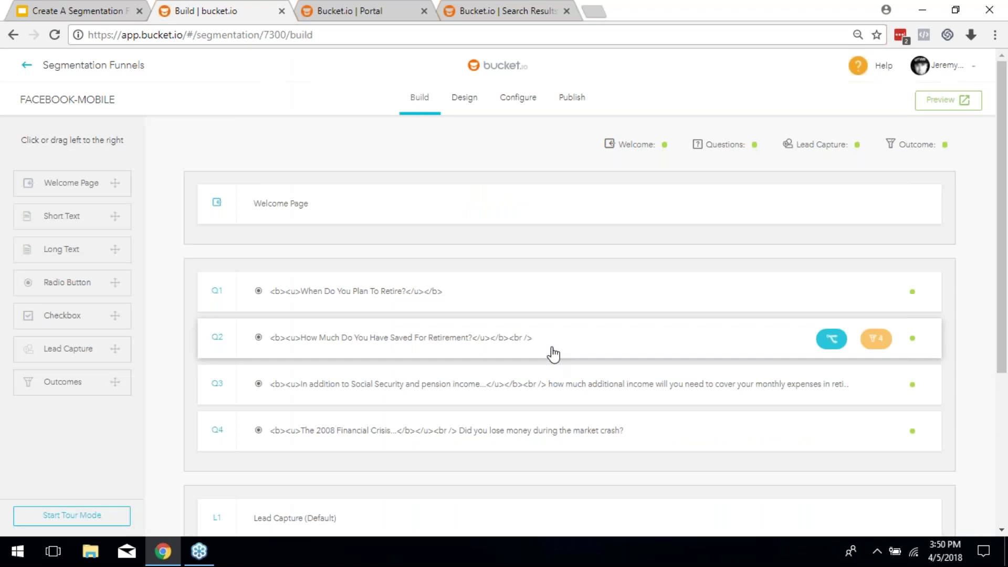
Open question Q1, "When Do You Plan To Retire?", to examine its answer options, and cancel out of it
click(396, 297)
scroll(582, 272, down, 1)
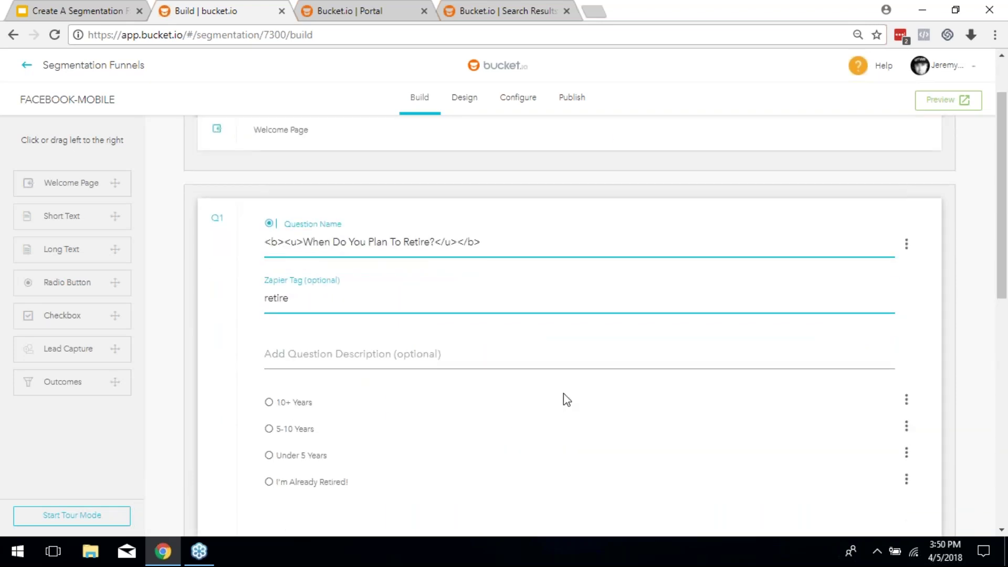
scroll(565, 398, down, 2)
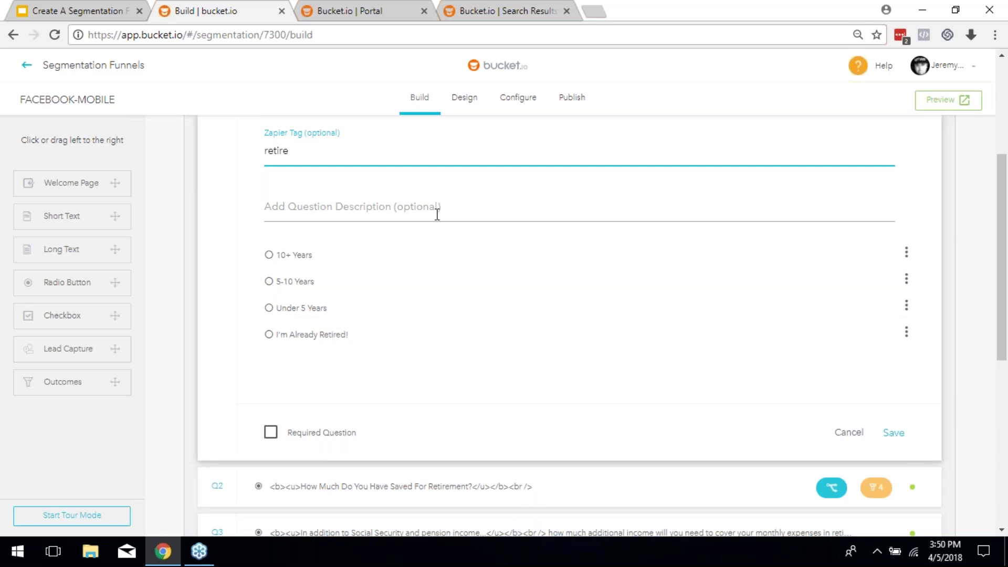
click(849, 431)
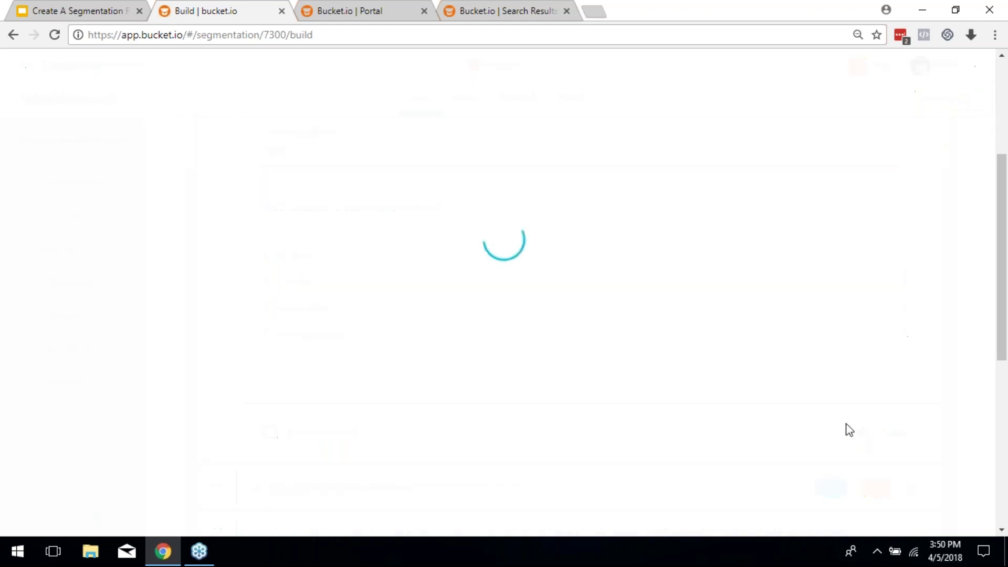
Open the default Lead Capture page, examine its headline, text and contact form, and close it, discarding changes
scroll(792, 331, down, 3)
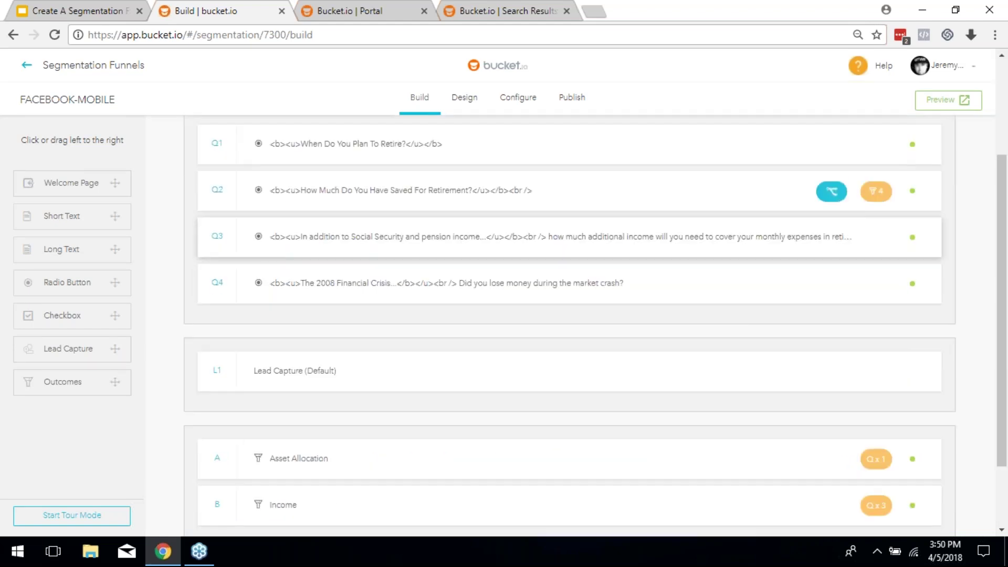
scroll(446, 174, down, 2)
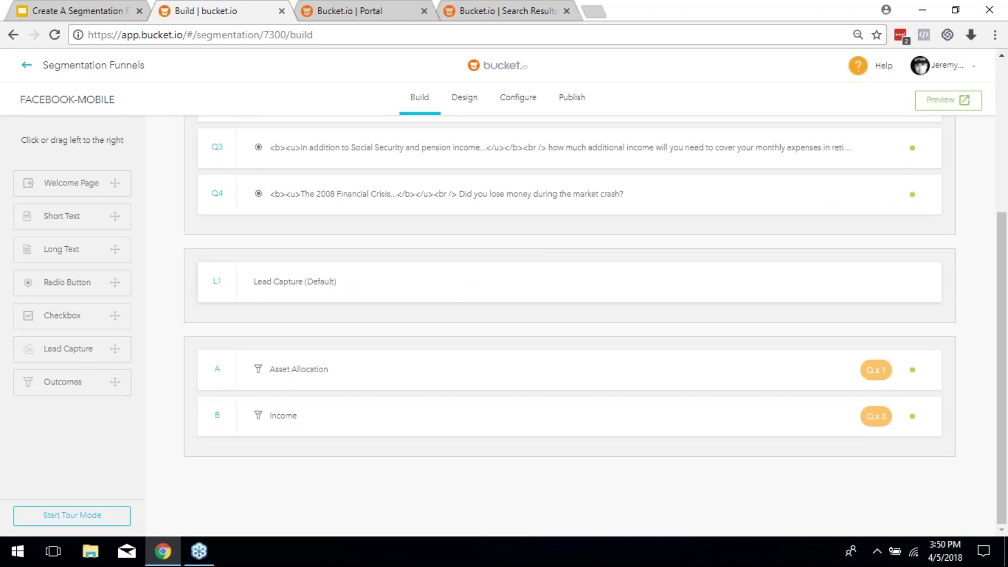
click(413, 279)
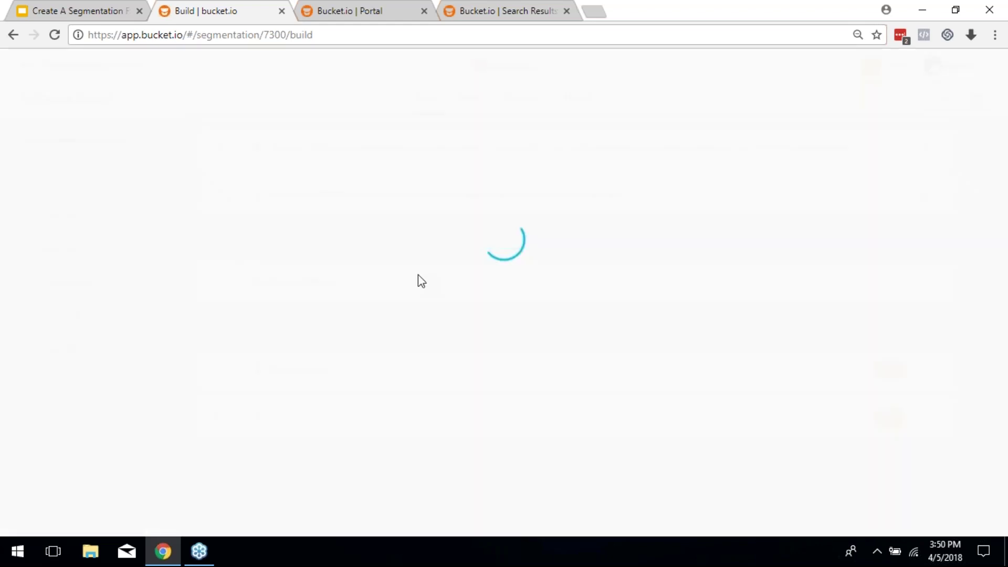
scroll(557, 257, down, 3)
scroll(558, 259, up, 3)
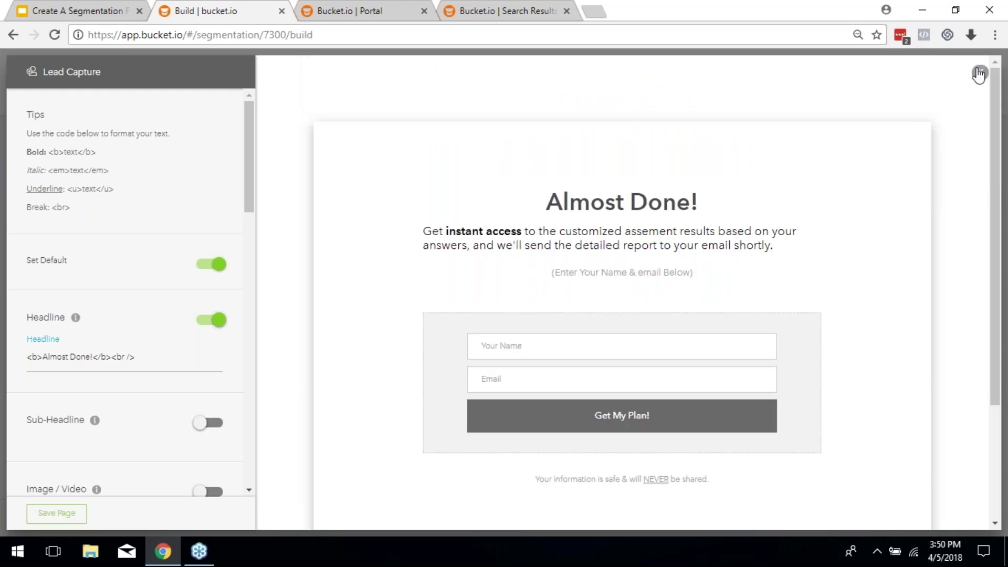
click(979, 74)
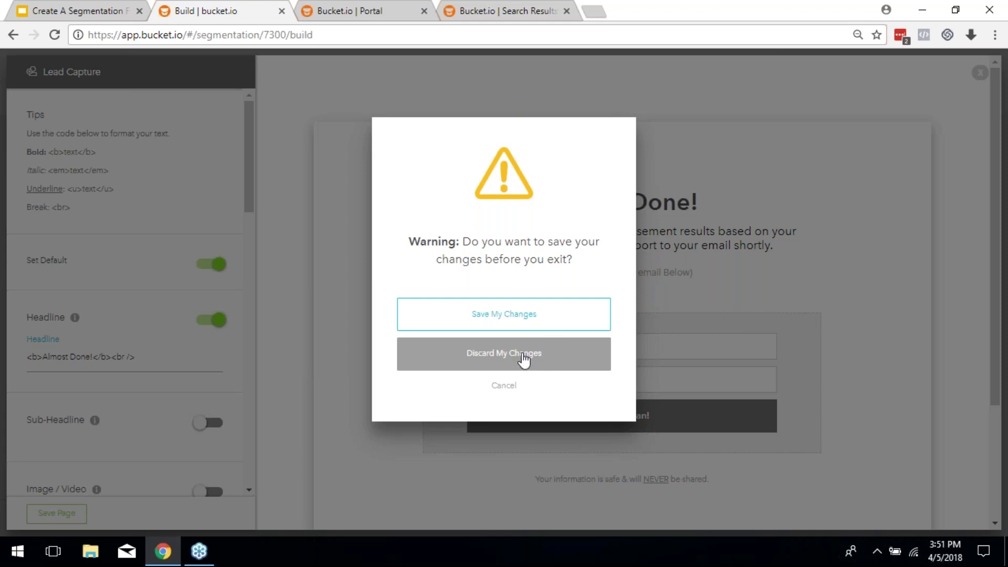
click(496, 357)
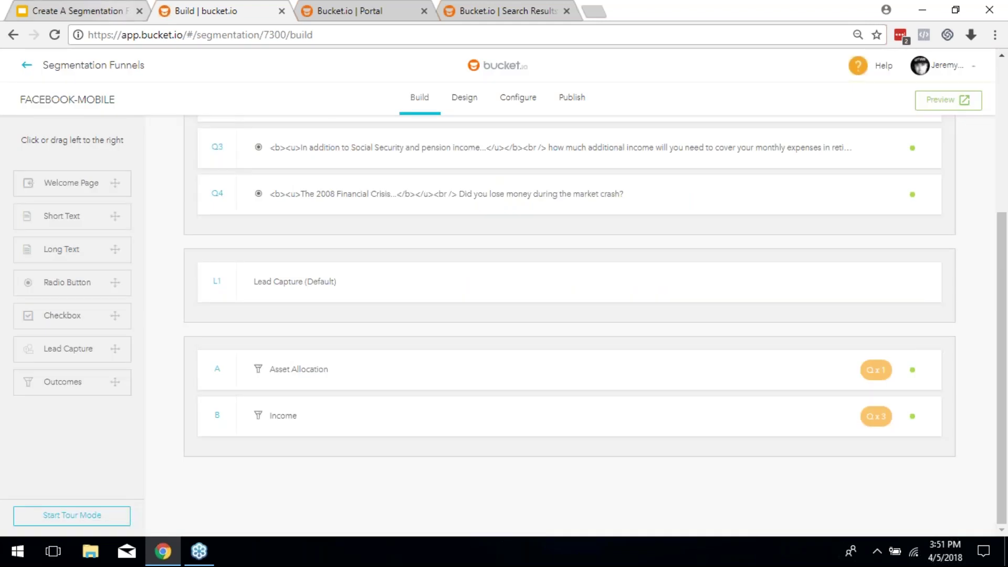
Leave the FACEBOOK-MOBILE editor for the segmentation funnels and switch to the "Create A Segmentation Funnel" presentation in Google Slides
click(104, 66)
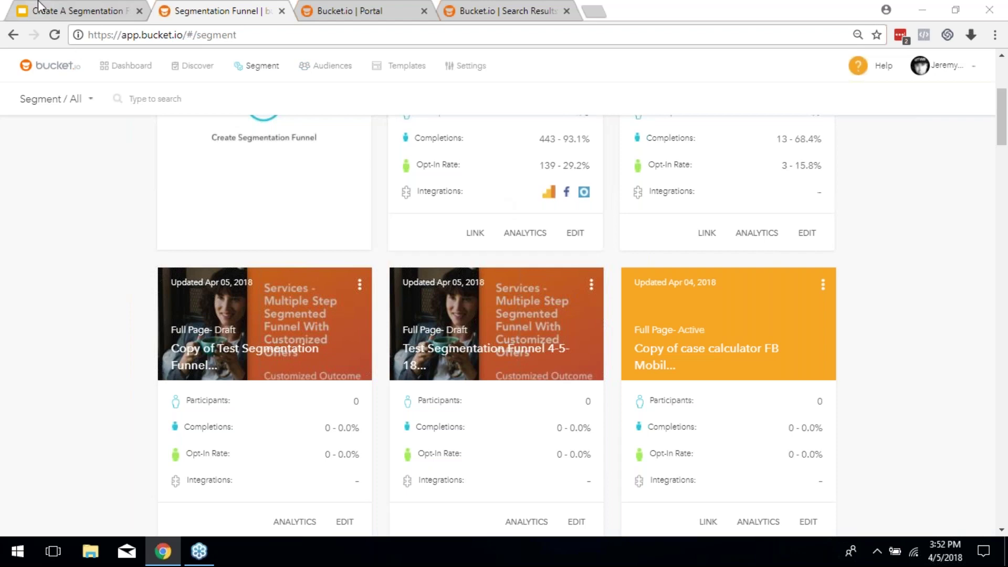
click(76, 11)
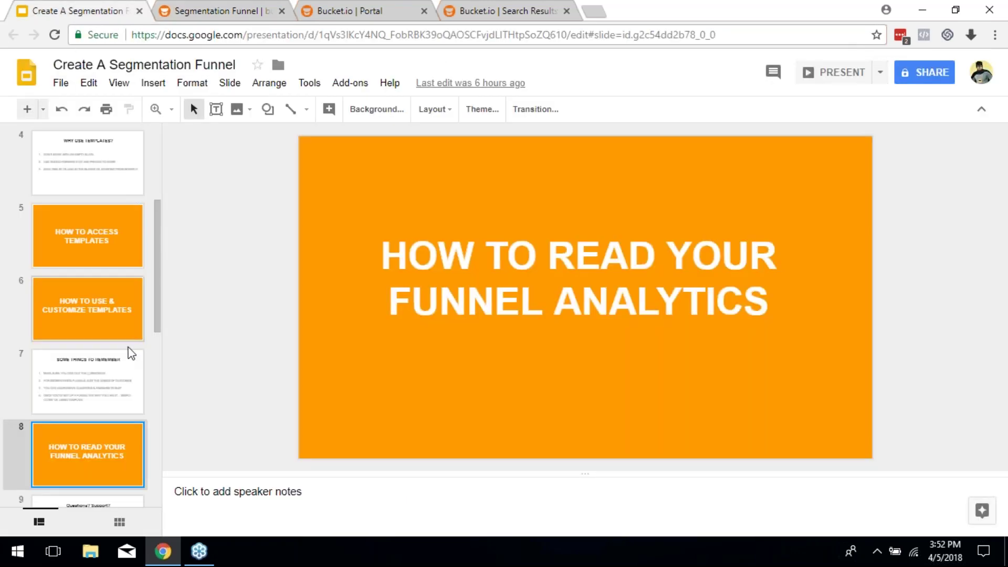